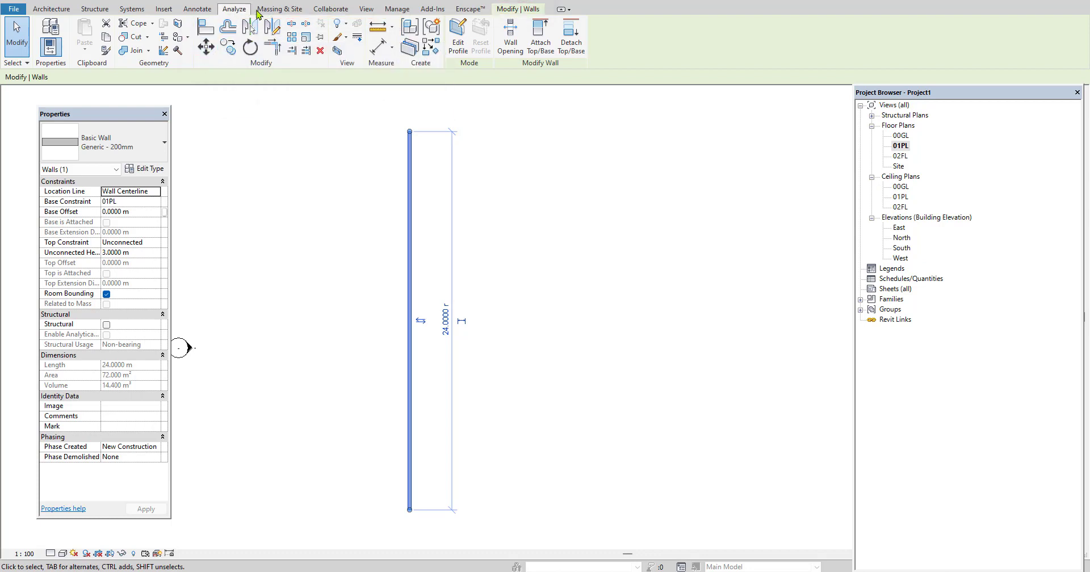
- Move the selected 24 m vertical wall 10 m horizontally to the right with the Move tool, using its midpoint as the start point
scroll(392, 219, down, 2)
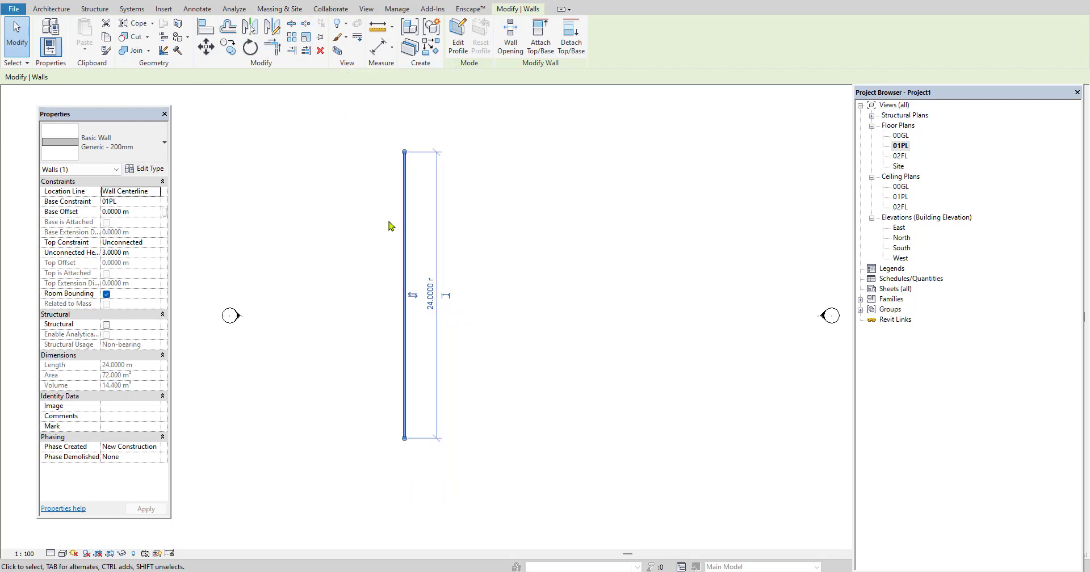
click(206, 48)
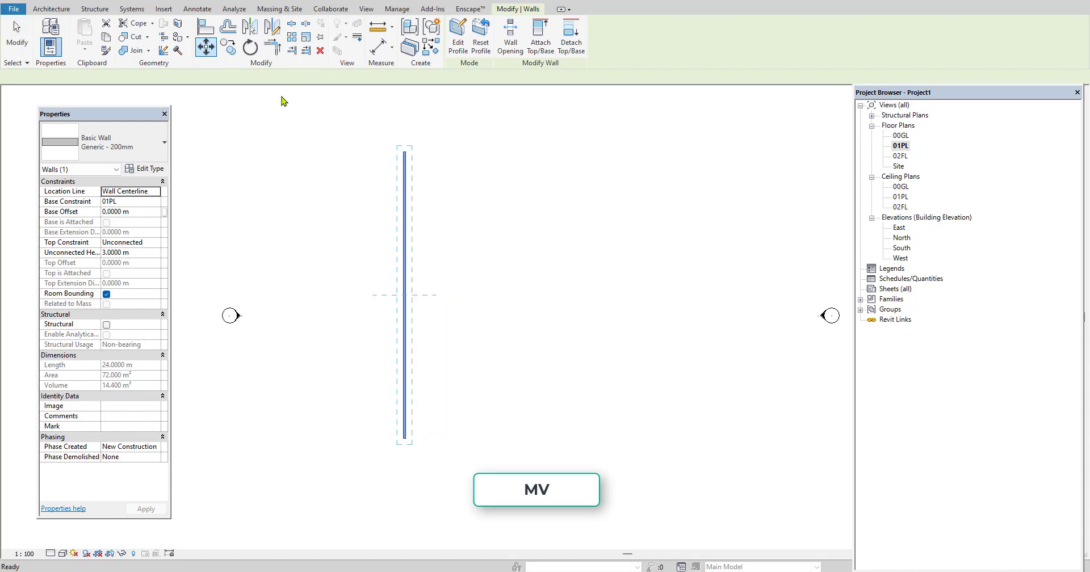
click(404, 295)
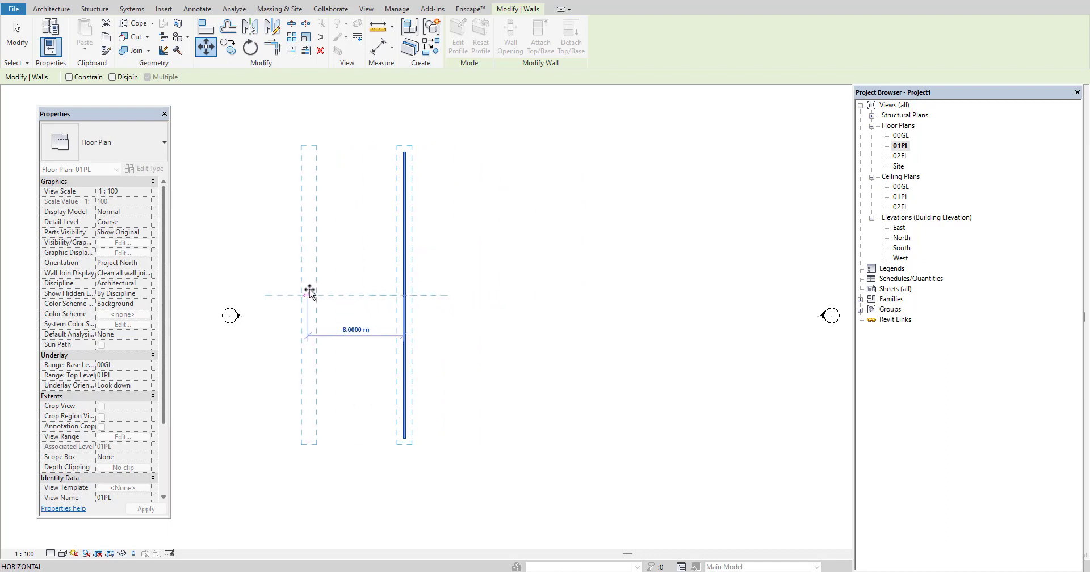
scroll(473, 323, down, 3)
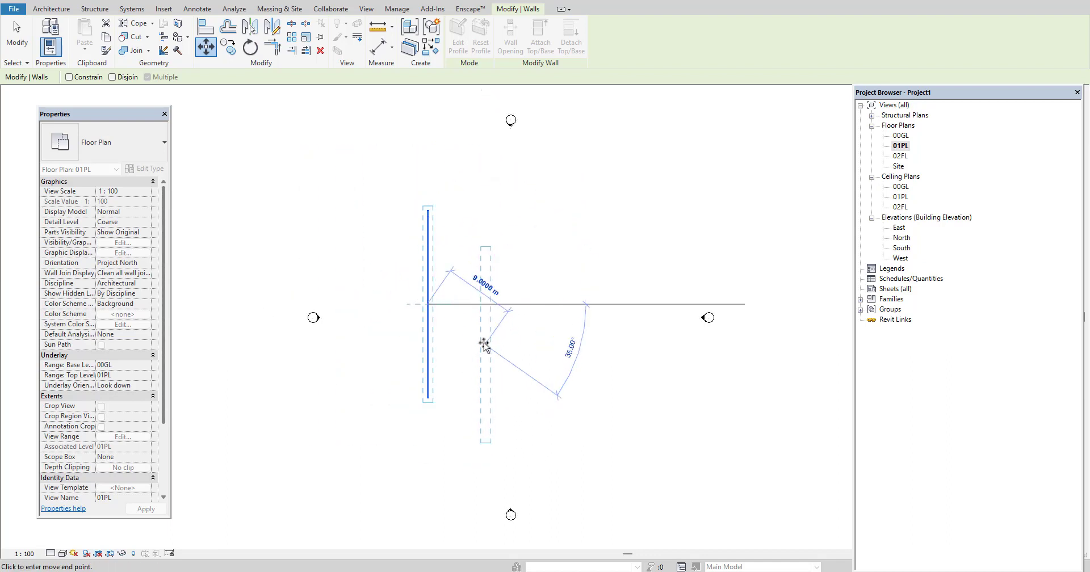
scroll(485, 344, up, 2)
scroll(500, 295, up, 2)
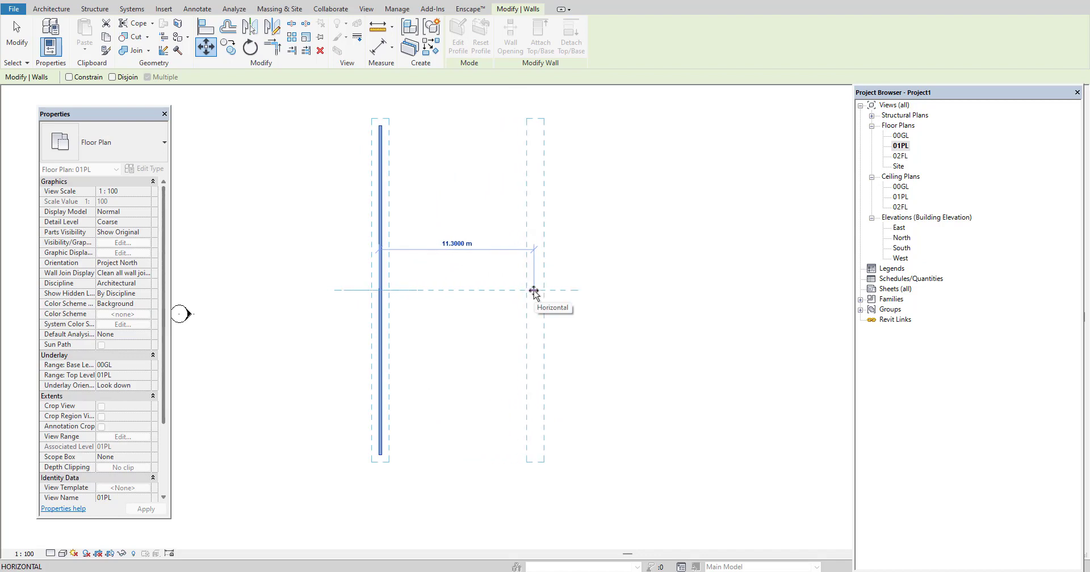
scroll(577, 291, up, 1)
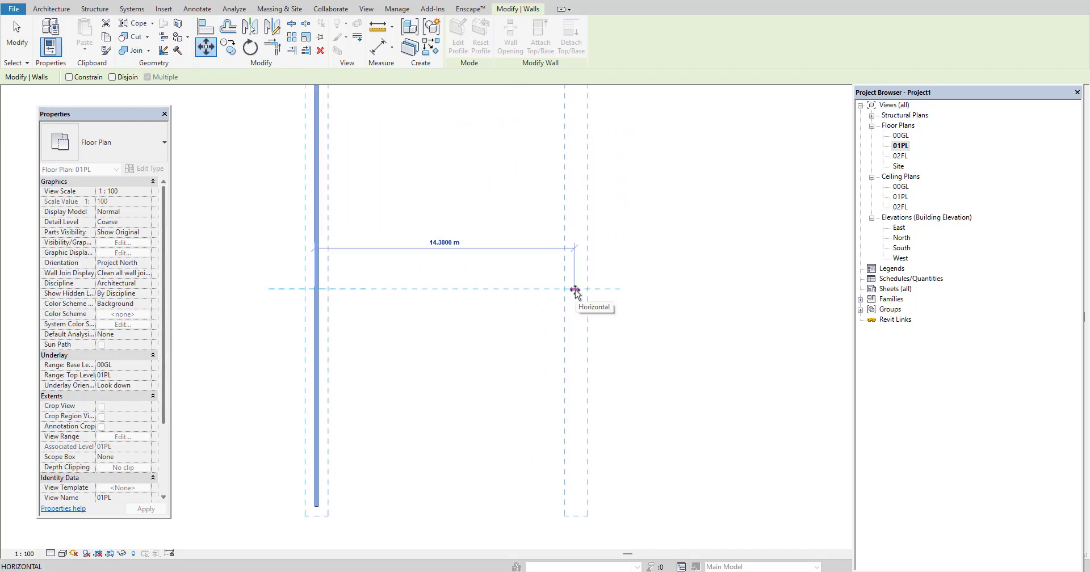
text(10)
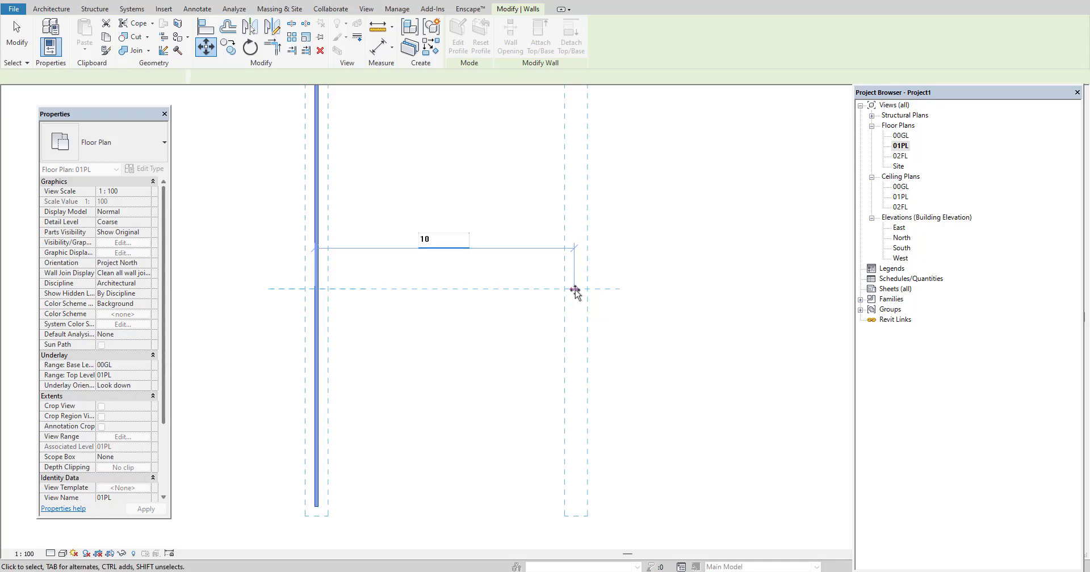
key(Return)
scroll(575, 291, down, 1)
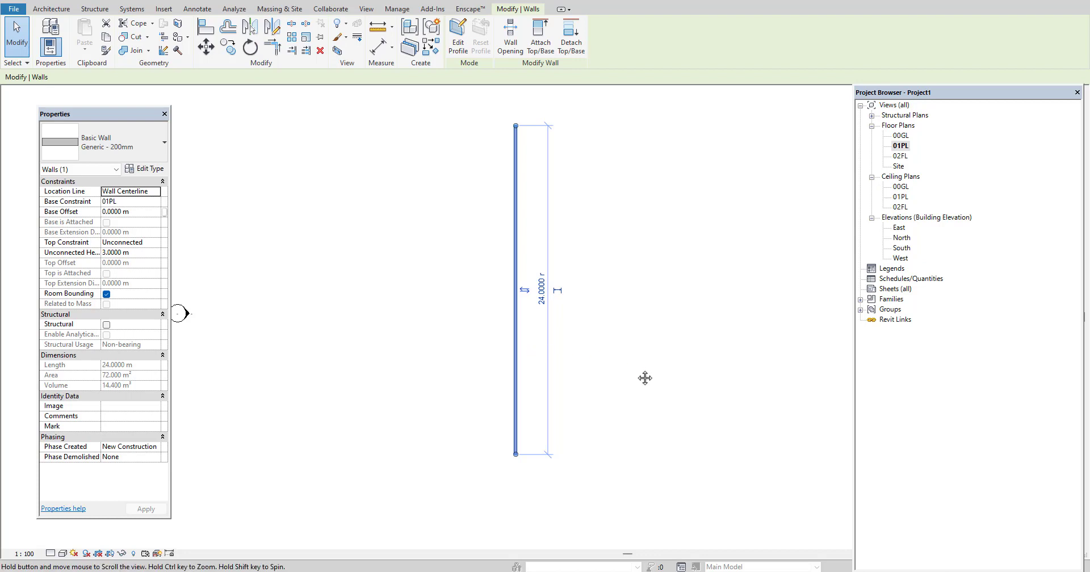
- Copy the wall twice to the right at 8 m spacing, using the Copy tool with multiple copies enabled
middle_drag(645, 377, 555, 381)
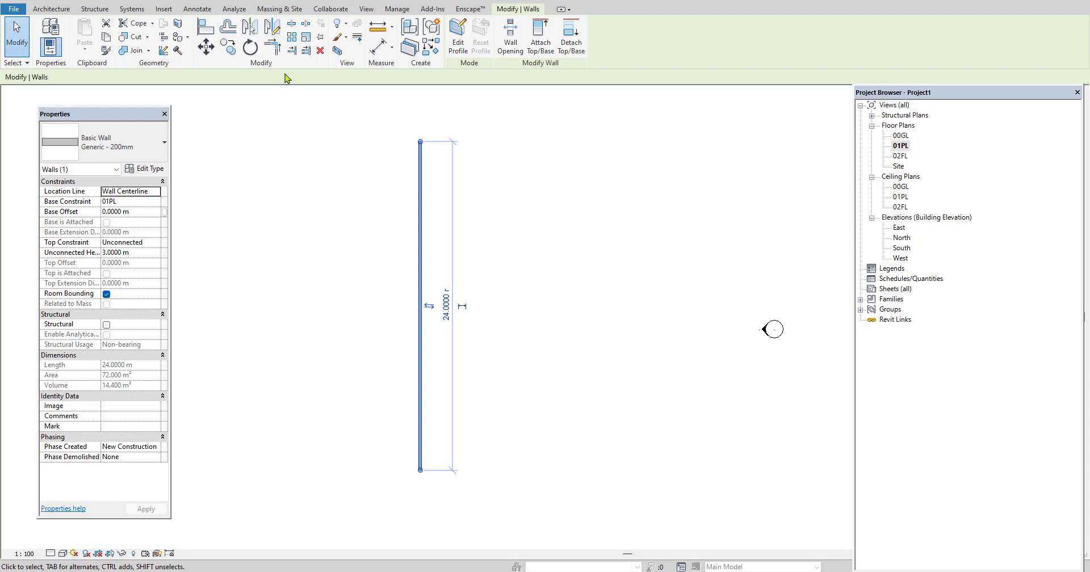
click(229, 47)
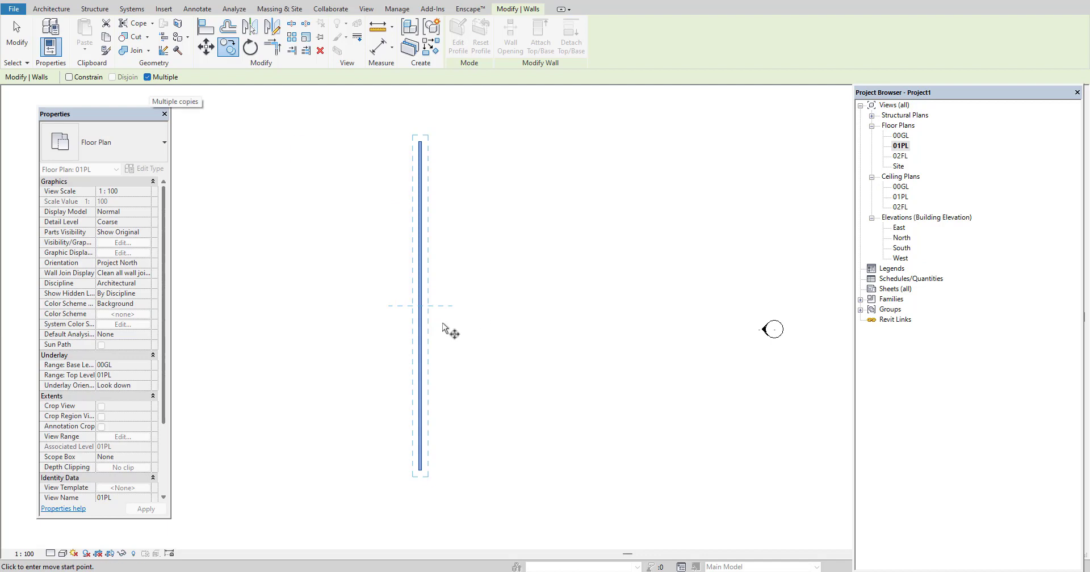
click(420, 306)
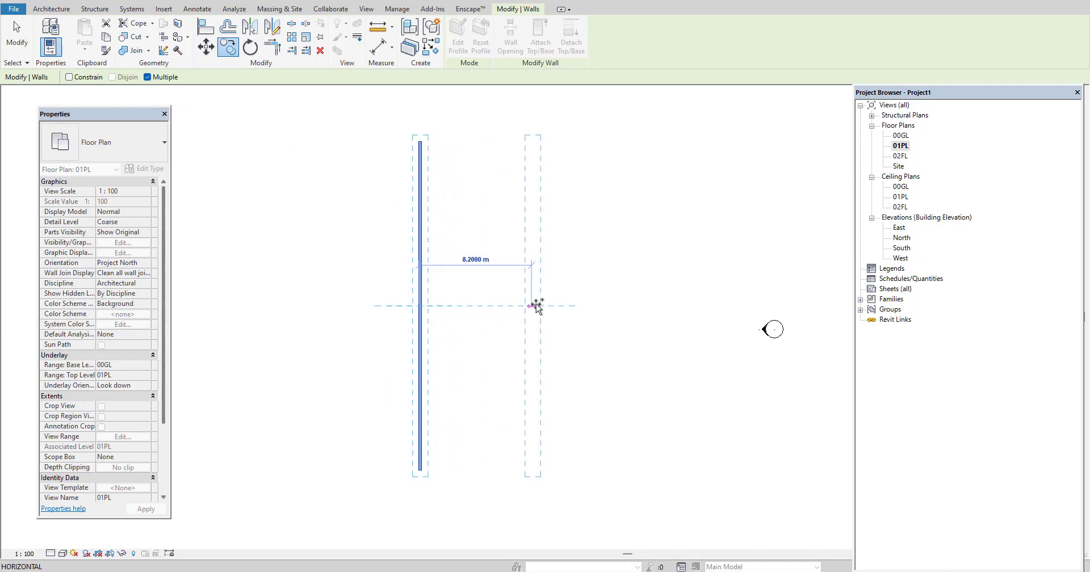
scroll(534, 306, down, 2)
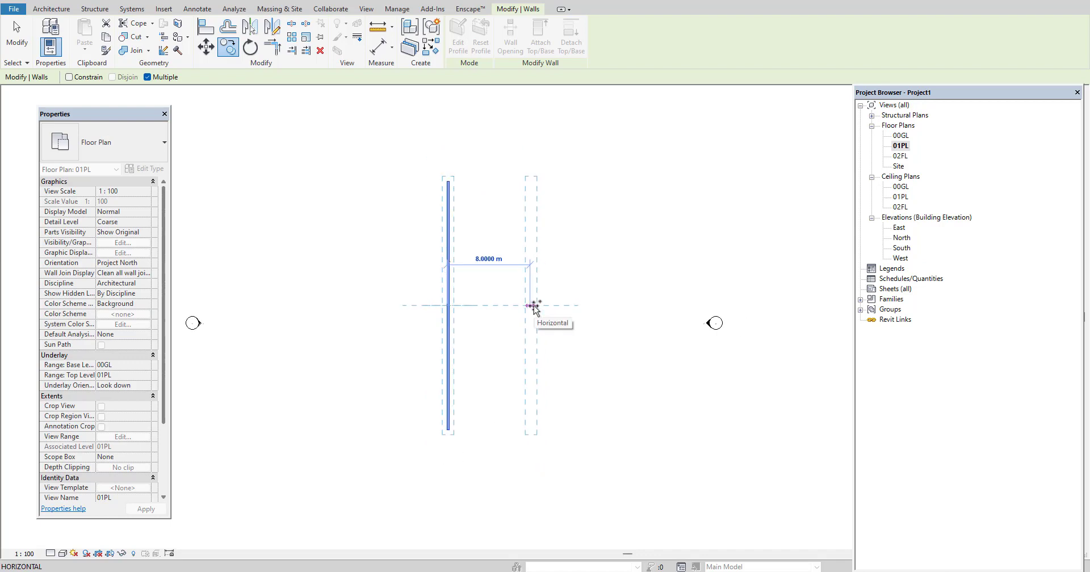
text(8)
key(Return)
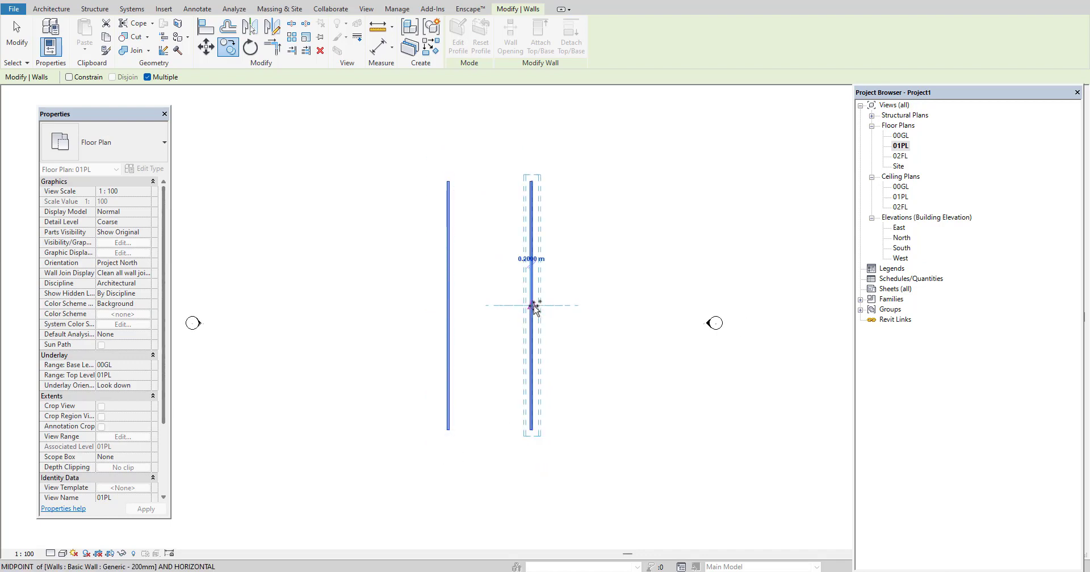
text(8)
key(Return)
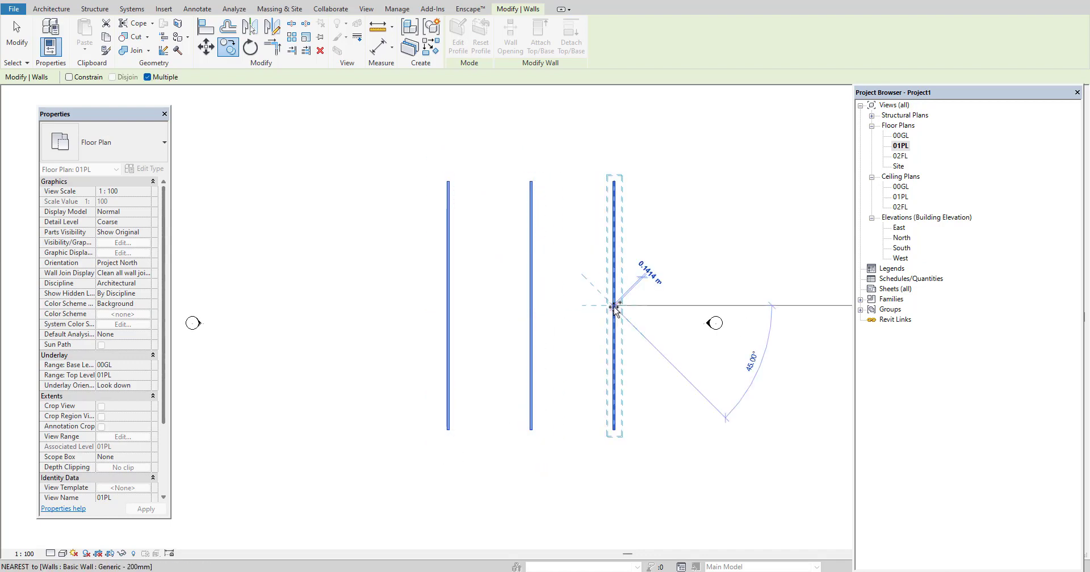
middle_drag(622, 316, 566, 317)
key(Escape)
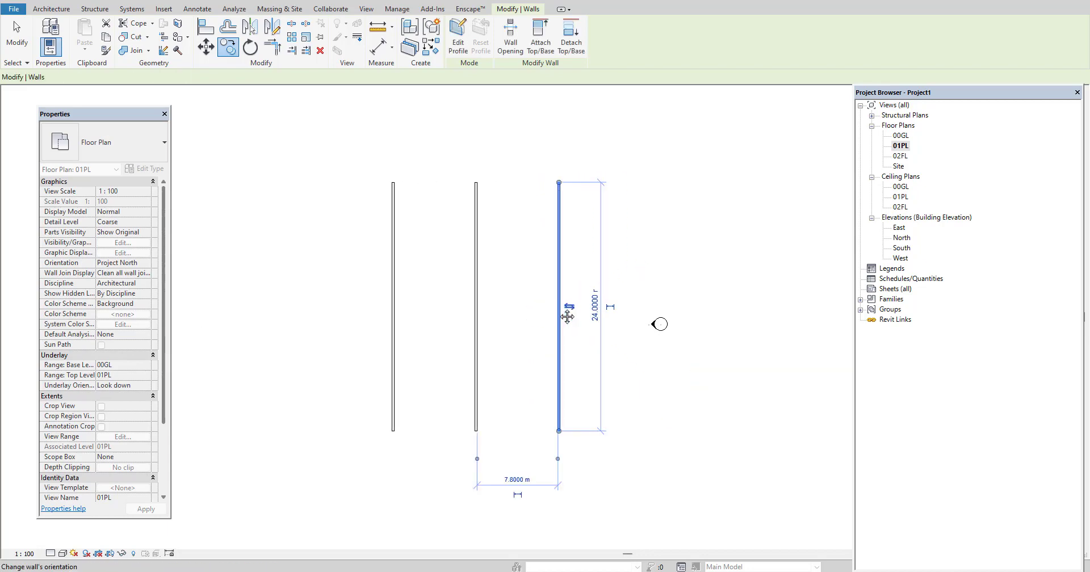
key(Escape)
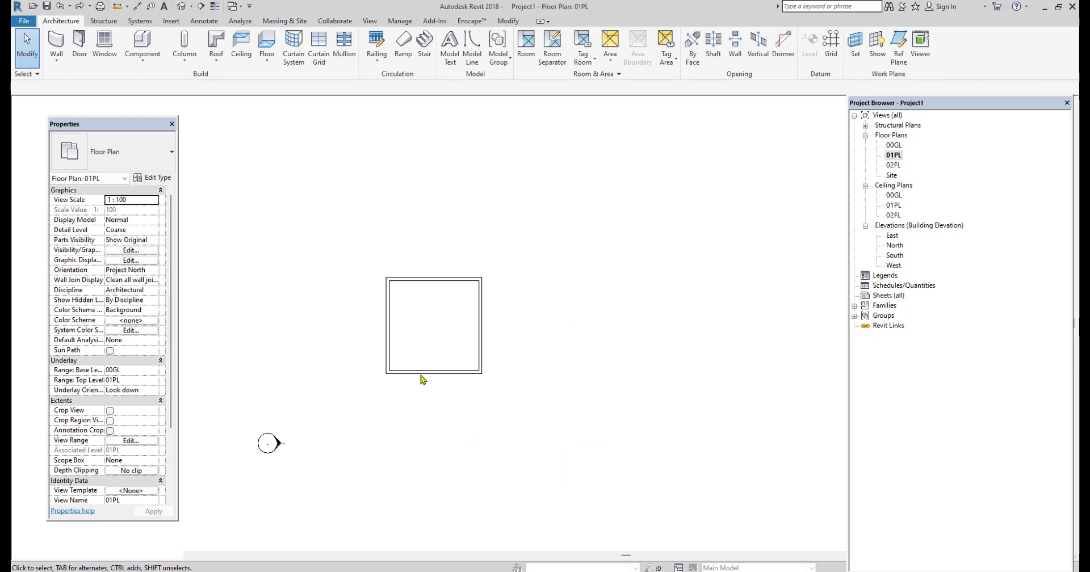
- Rotate the square of four walls 45 degrees counterclockwise about its centre, and undo the rotation
scroll(420, 368, up, 3)
scroll(421, 356, up, 2)
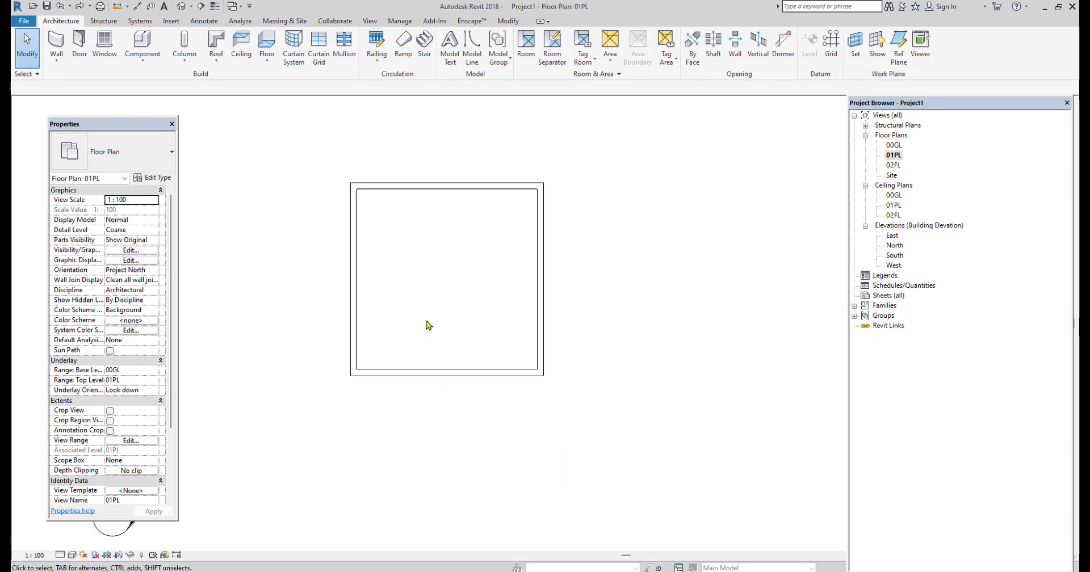
middle_drag(427, 291, 447, 326)
drag(340, 182, 657, 493)
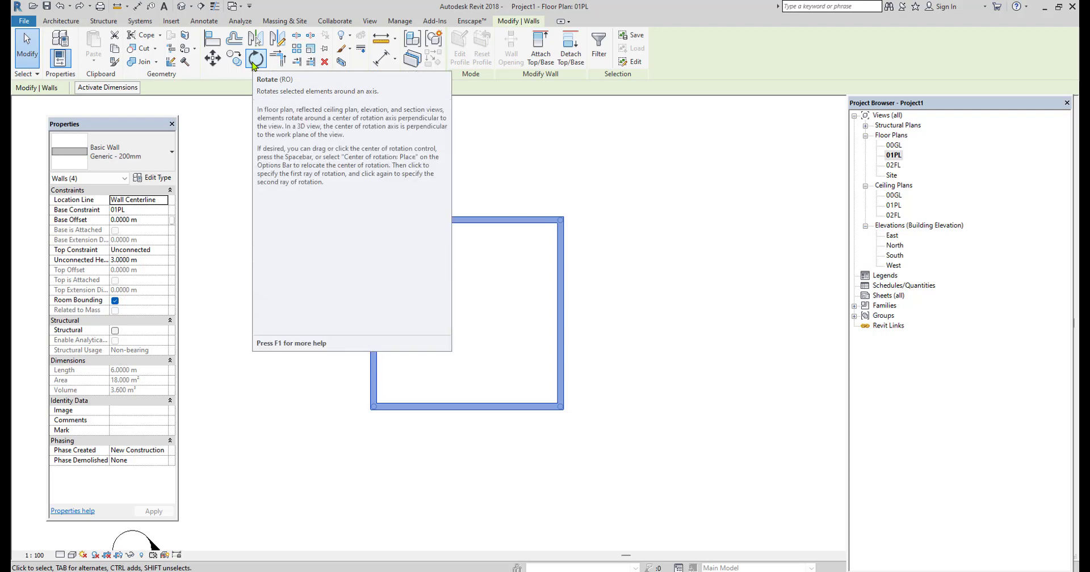
click(255, 60)
scroll(363, 326, down, 2)
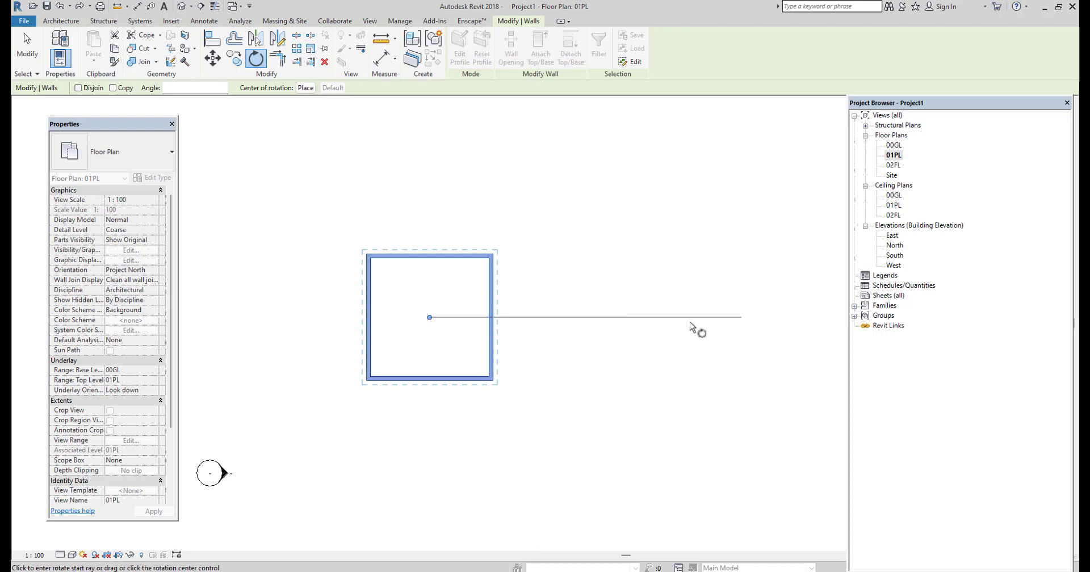
click(690, 322)
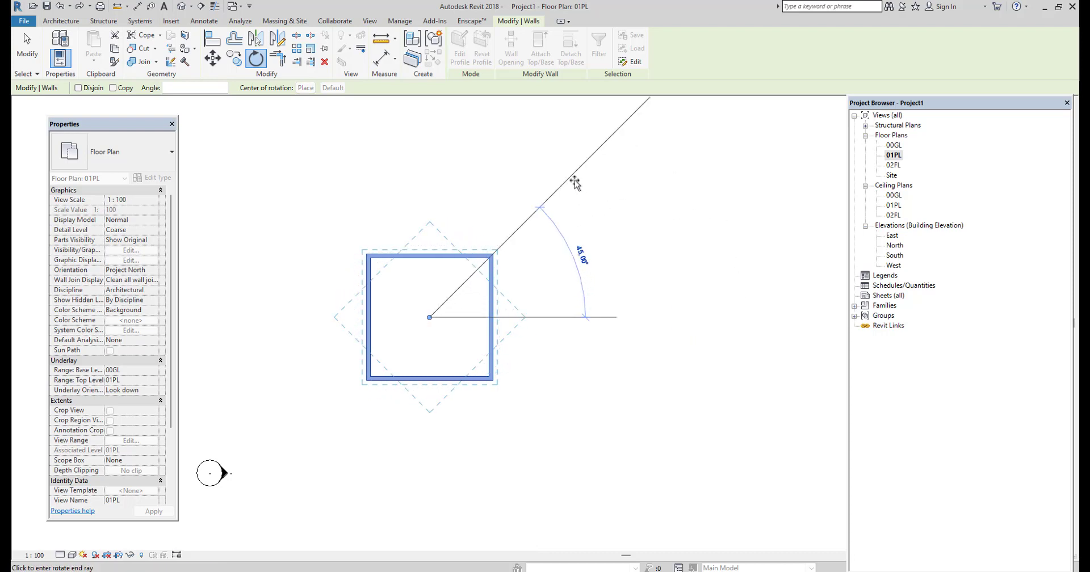
text(45)
key(Return)
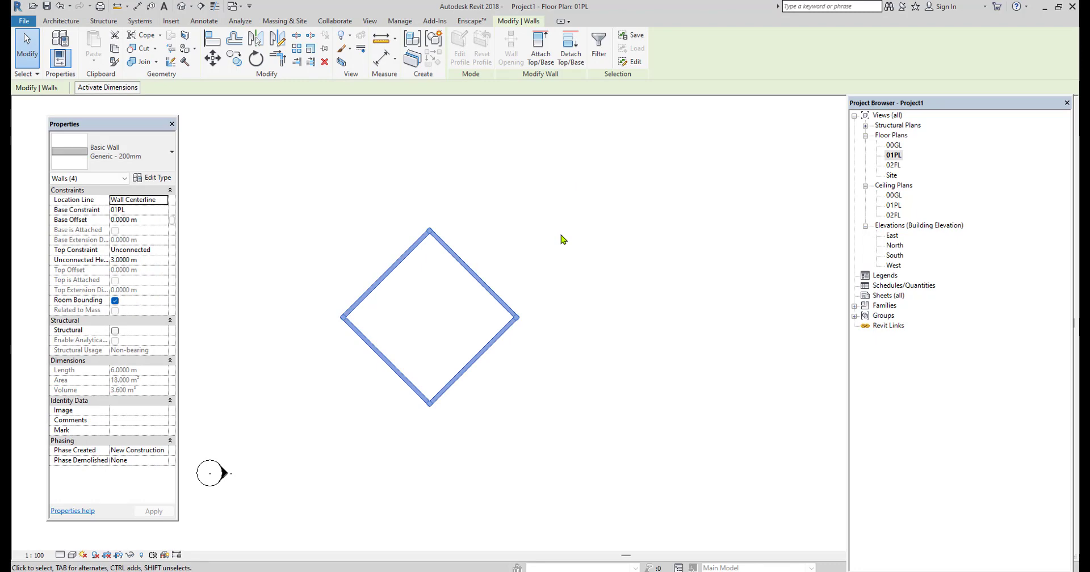
key(ctrl+z)
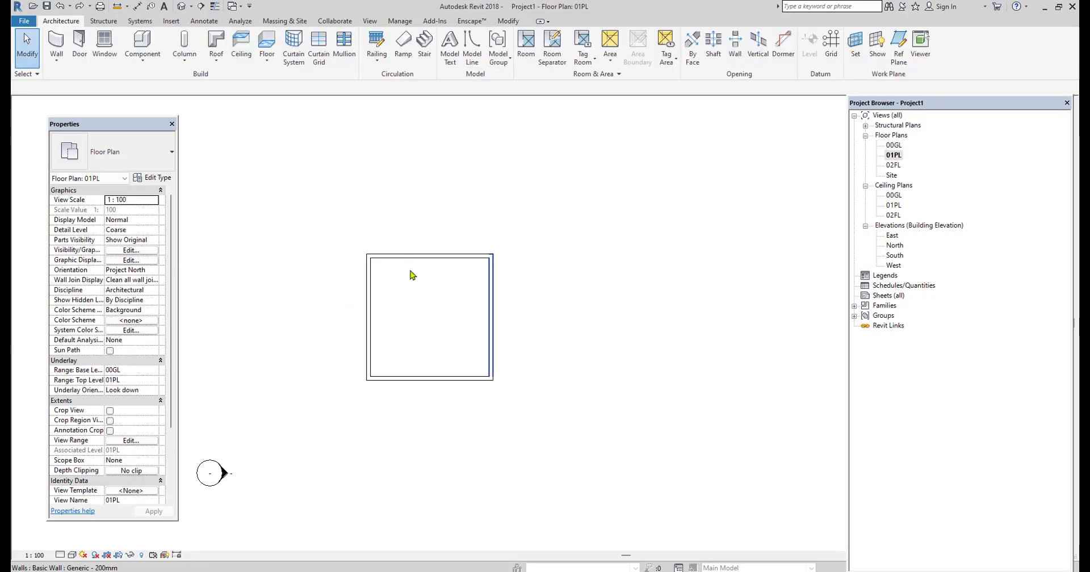
- Create a copy of the four square walls rotated 45 degrees counterclockwise about their centre, keeping the original walls
drag(327, 214, 589, 474)
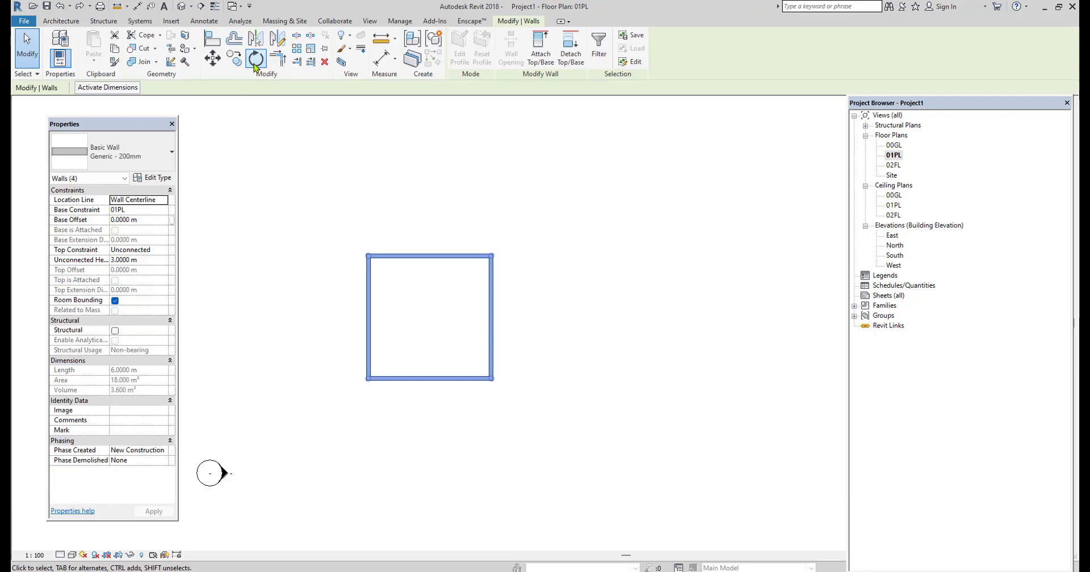
click(255, 63)
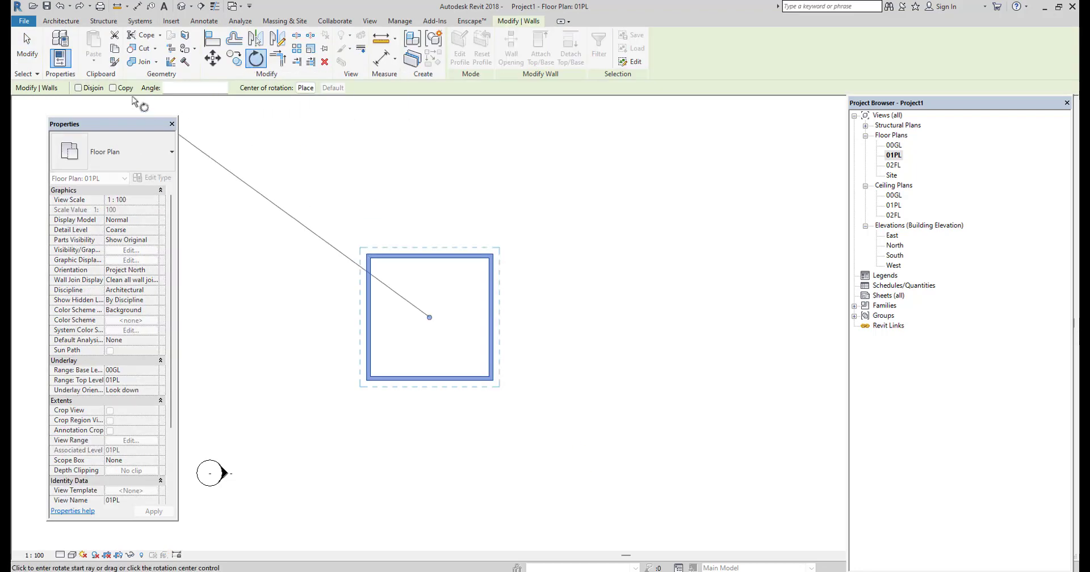
click(113, 88)
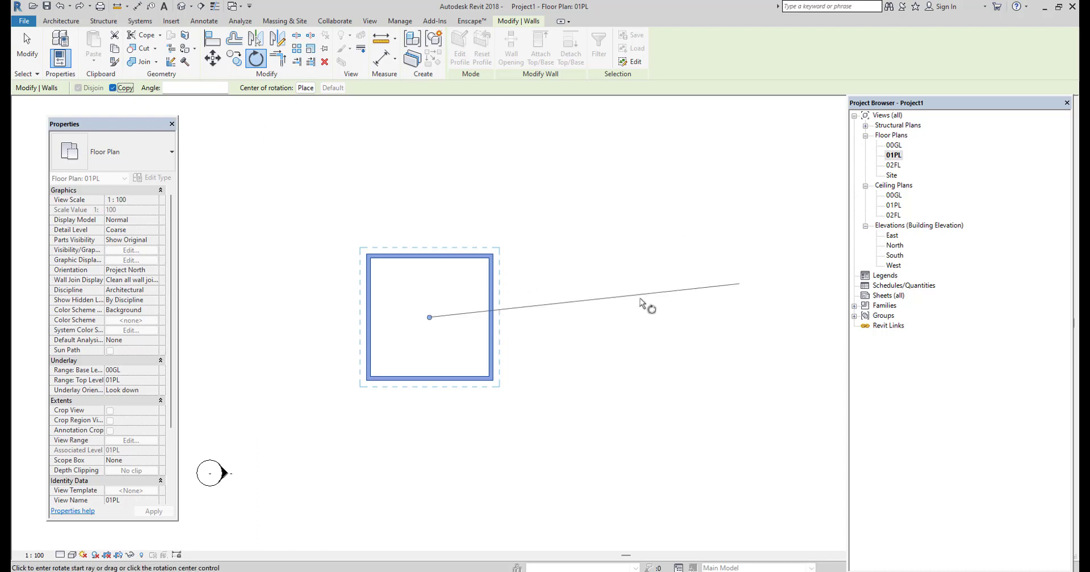
click(666, 318)
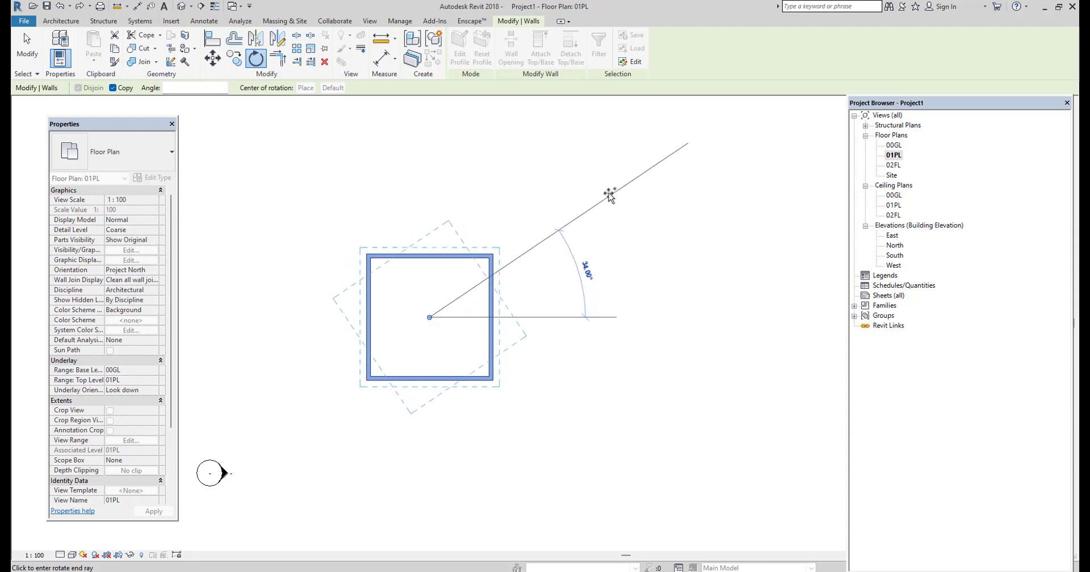
text(45)
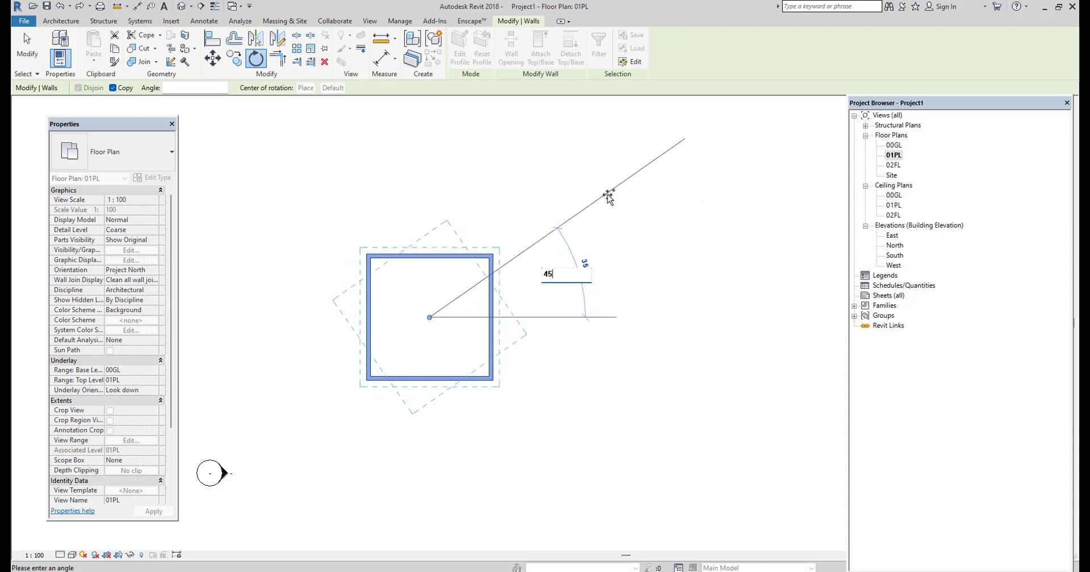
key(Return)
click(606, 236)
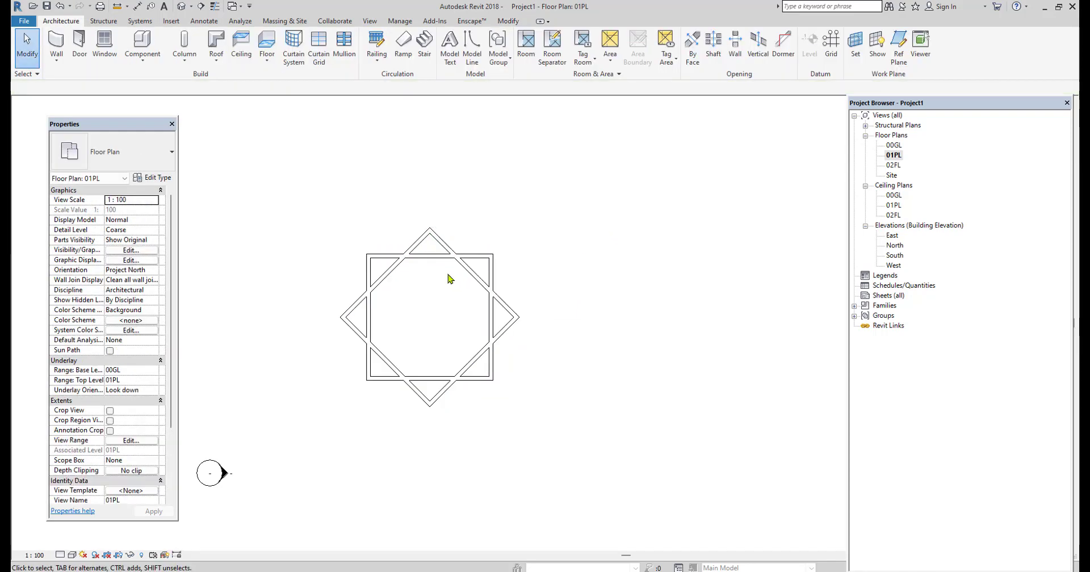
- Trim the top horizontal wall to corners with the two upper diagonal walls using Trim/Extend to Corner
scroll(516, 275, up, 2)
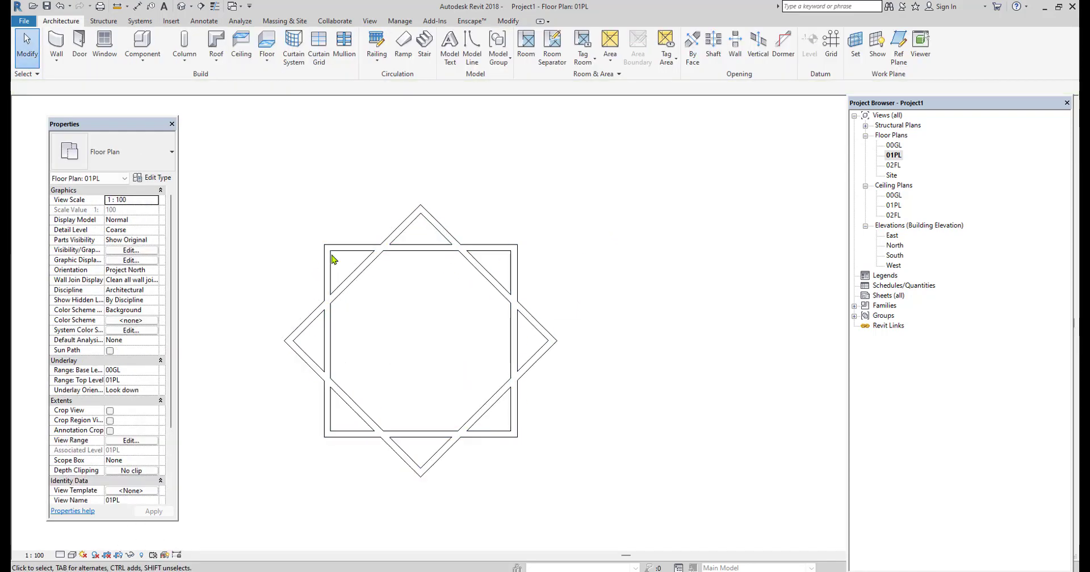
middle_drag(462, 366, 487, 359)
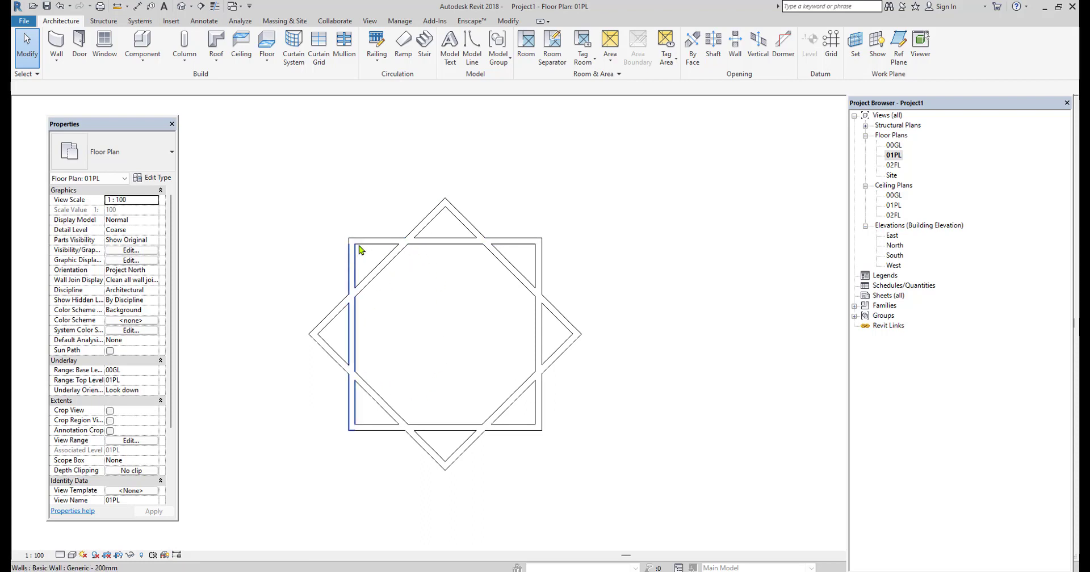
click(511, 273)
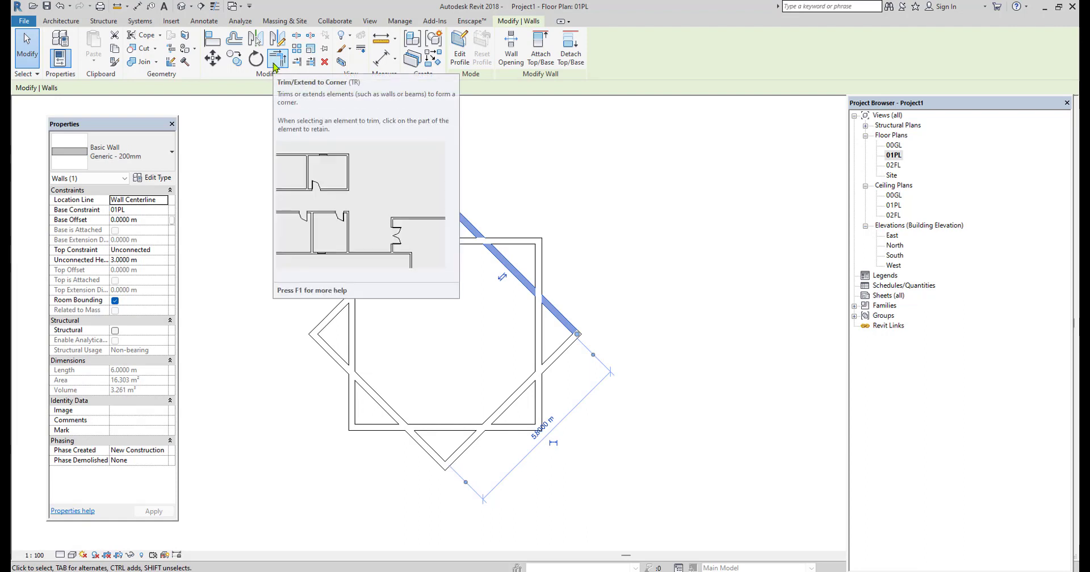
click(274, 63)
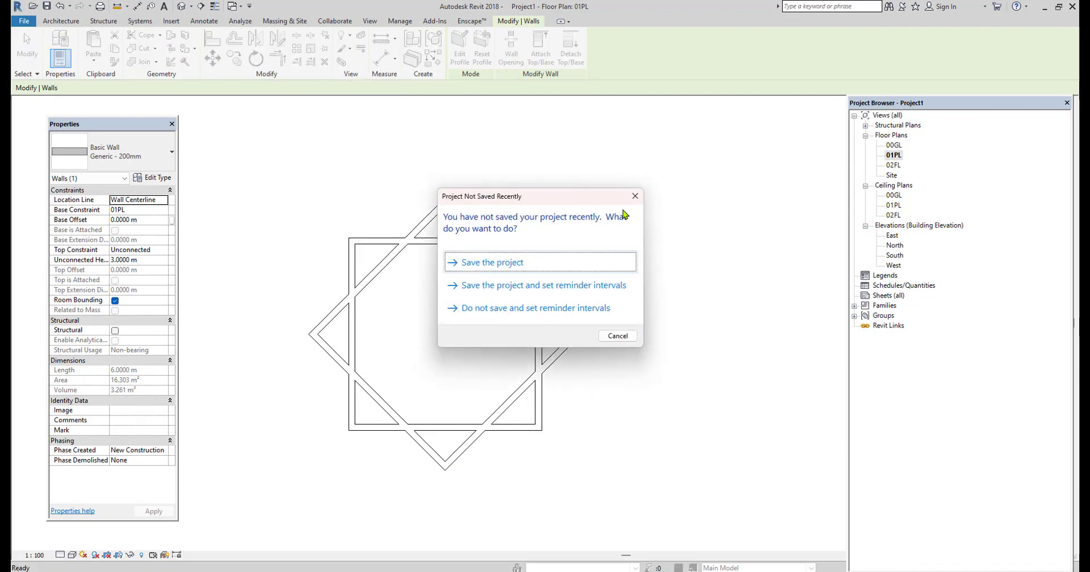
click(636, 196)
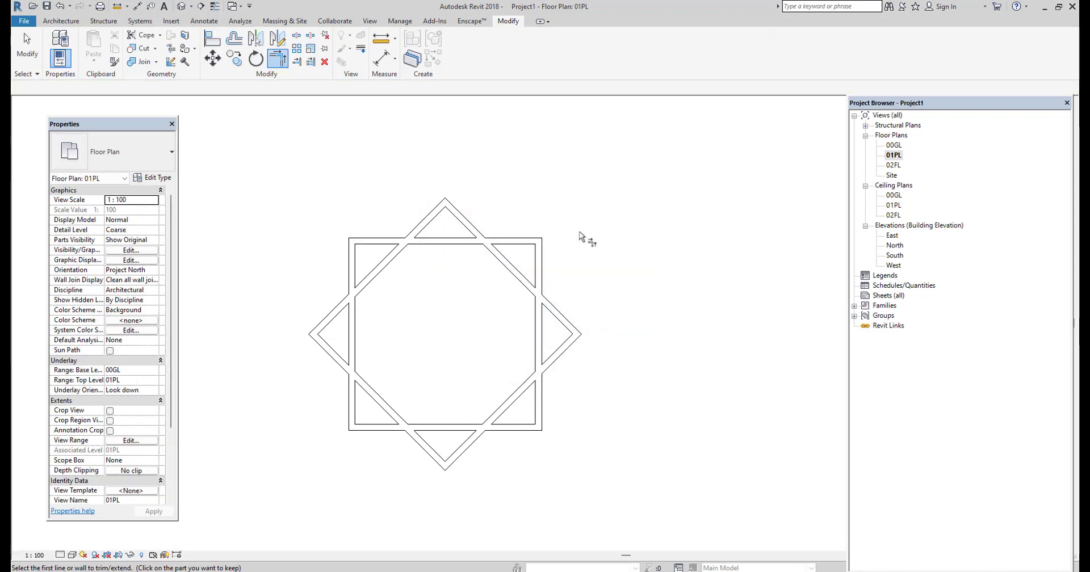
click(460, 248)
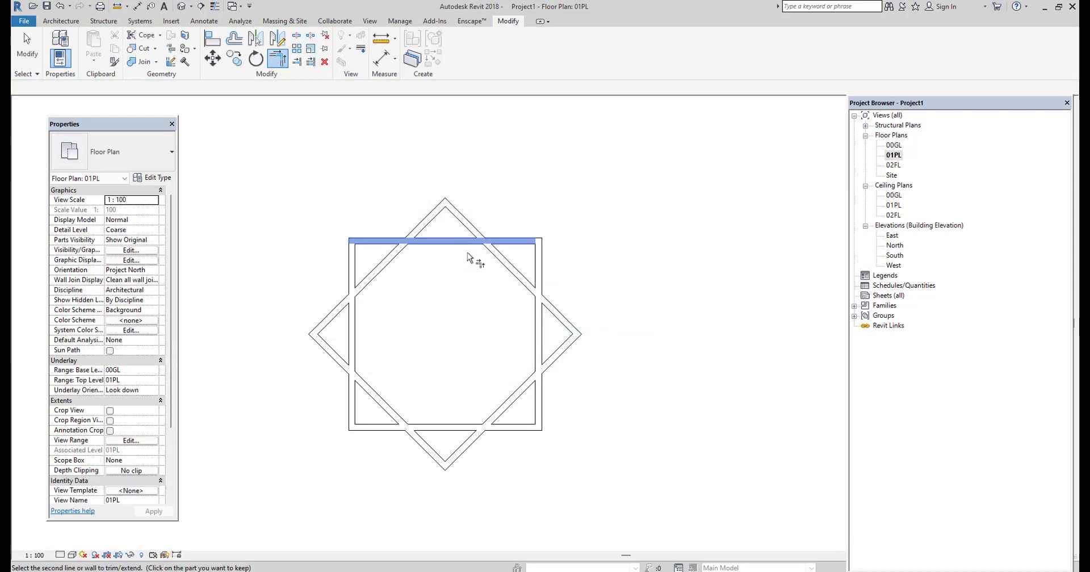
click(502, 263)
click(414, 247)
click(390, 262)
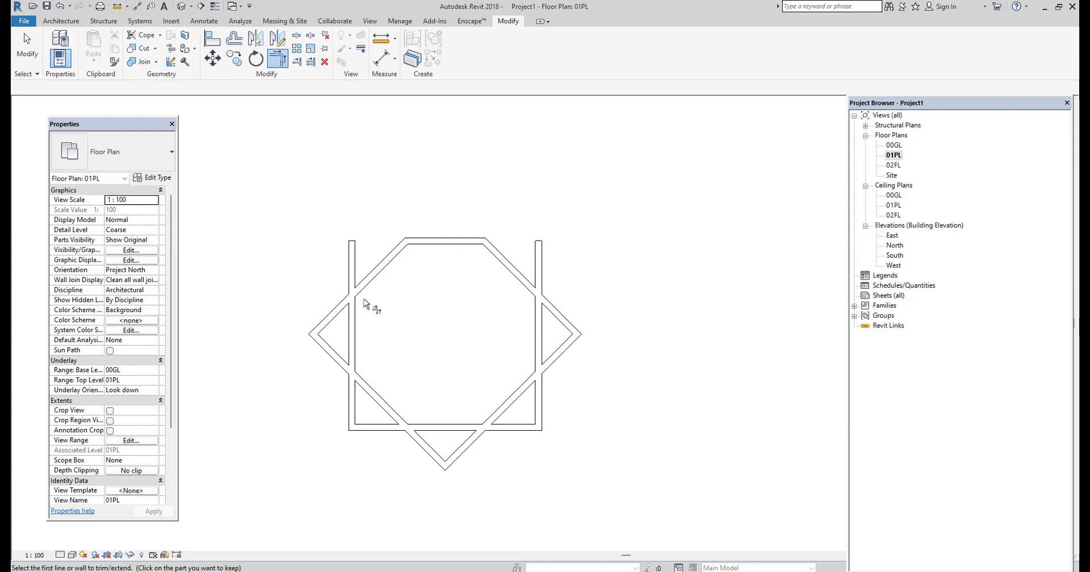
- Trim the left vertical wall to corners with its two adjoining diagonals, and the lower-left diagonal with the bottom wall
click(365, 290)
click(354, 321)
click(352, 343)
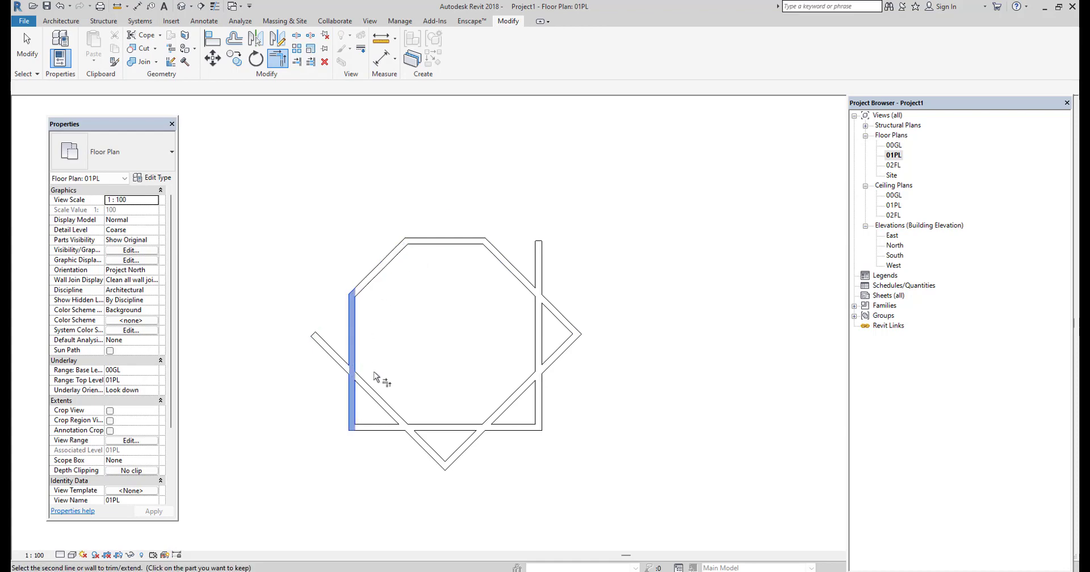
click(383, 406)
click(392, 413)
click(453, 427)
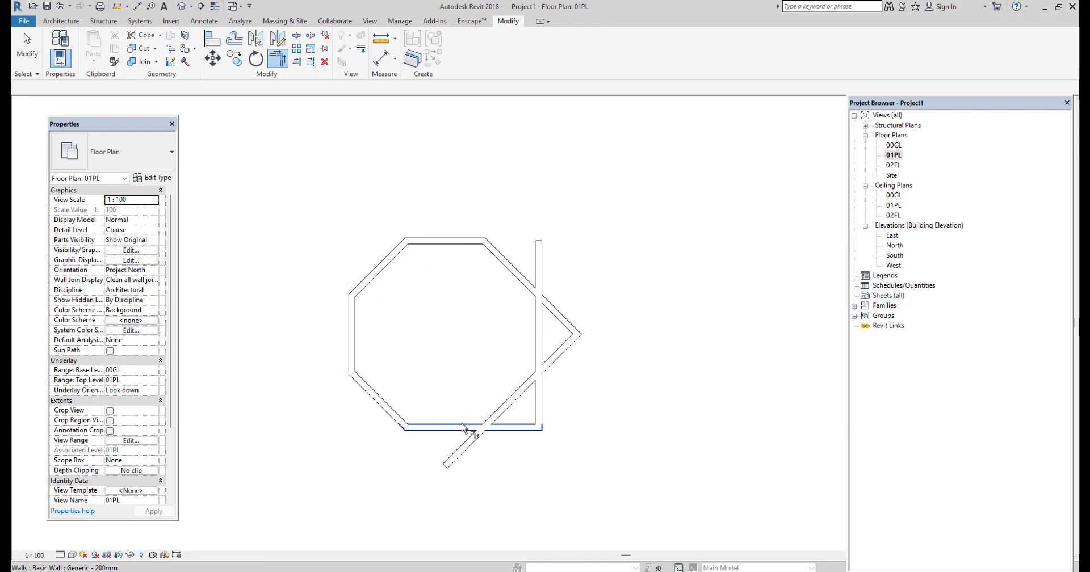
- Trim the bottom wall, lower-right diagonal, right vertical wall and upper-right diagonal into corners to close the octagon
click(474, 428)
click(512, 397)
click(519, 390)
click(538, 349)
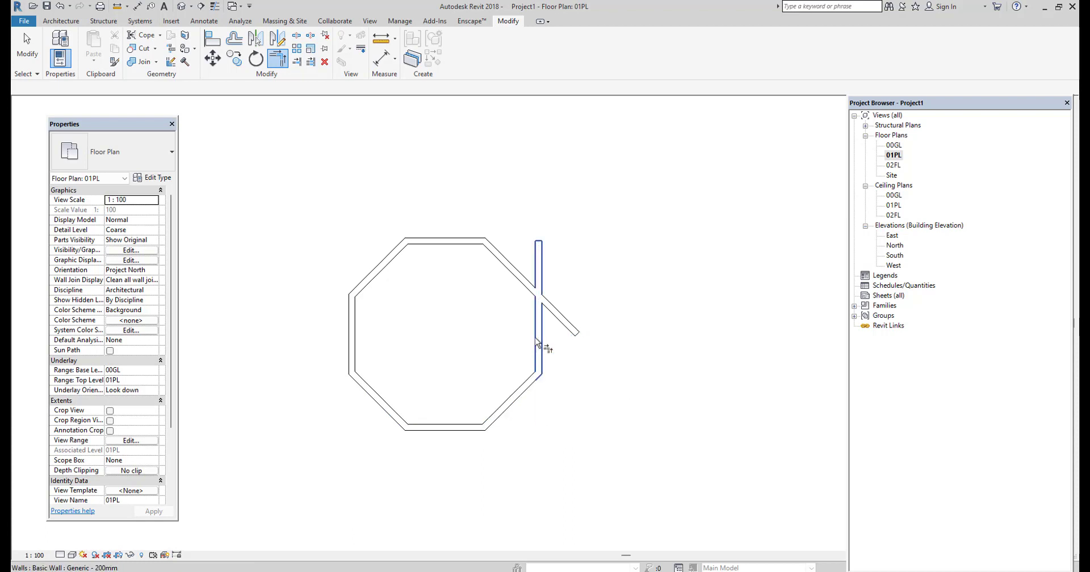
click(536, 331)
click(525, 282)
middle_drag(572, 325, 535, 306)
key(Escape)
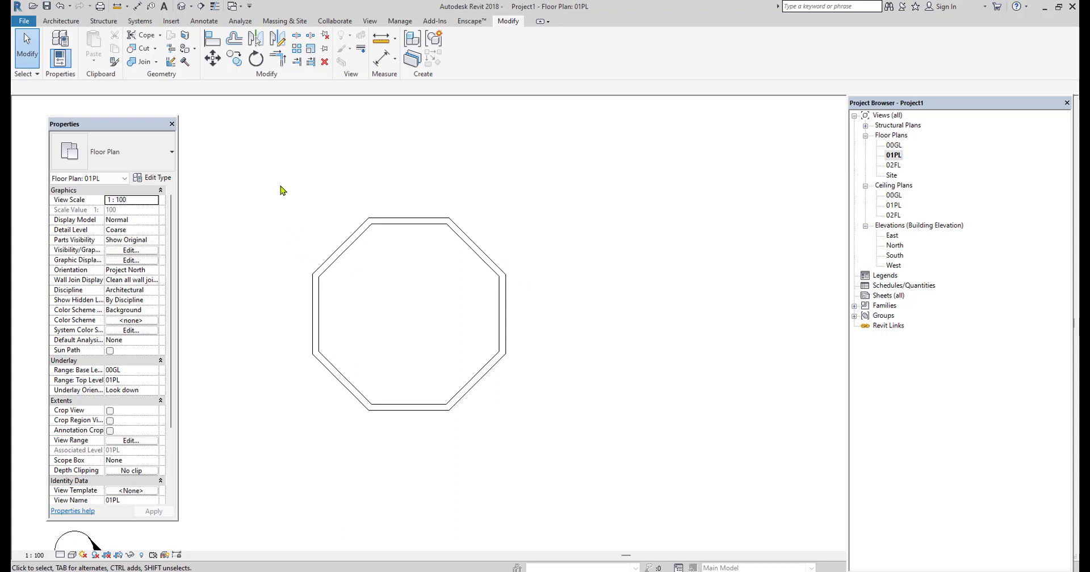
- Delete all eight octagon walls, and undo the deletion
drag(280, 189, 593, 451)
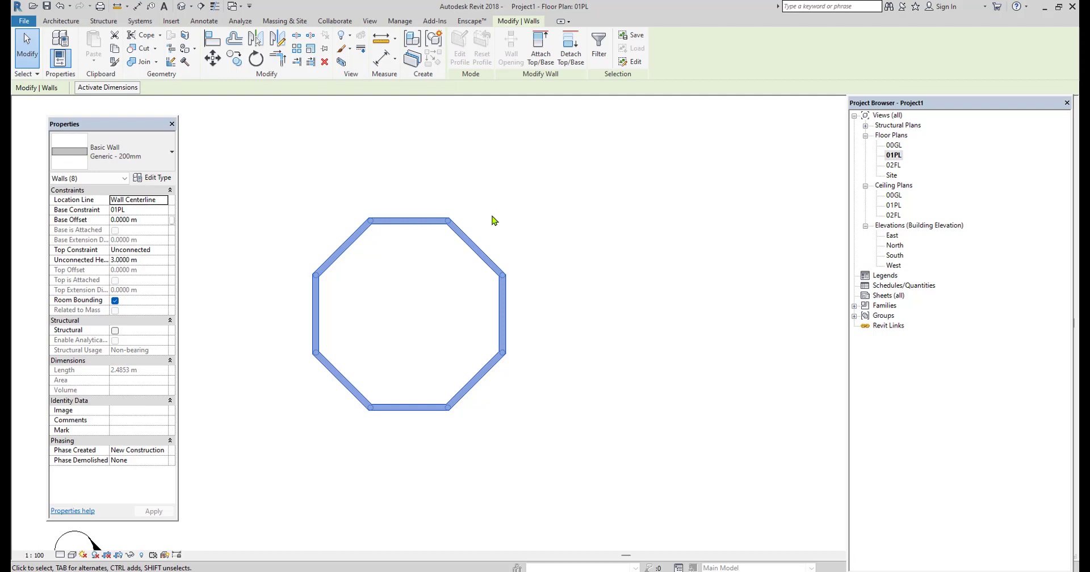
key(Delete)
key(ctrl+z)
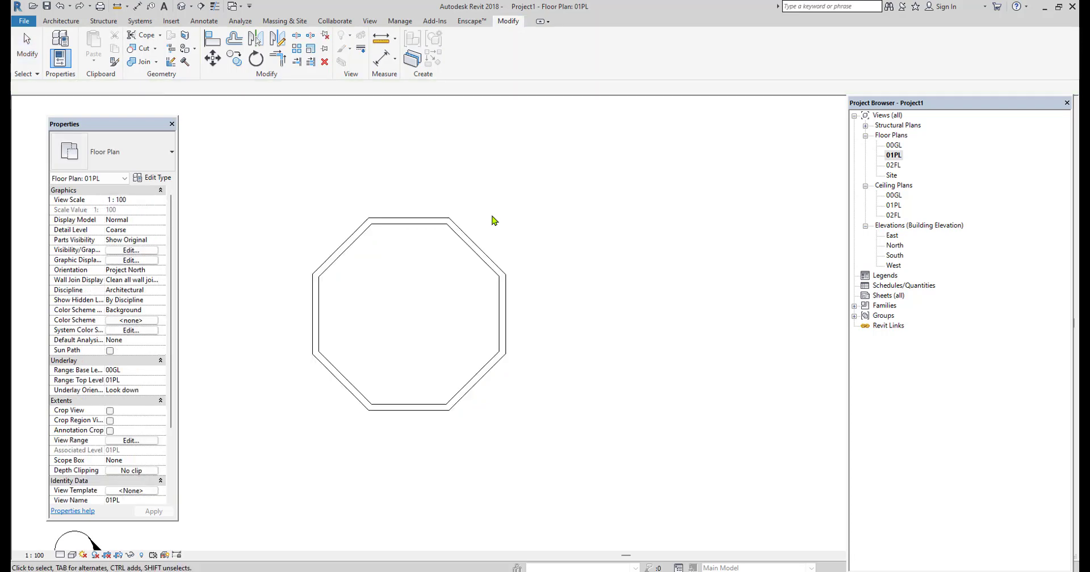
- Remove the eight octagon walls once more with the Delete tool, and restore them by undoing it
drag(277, 195, 582, 441)
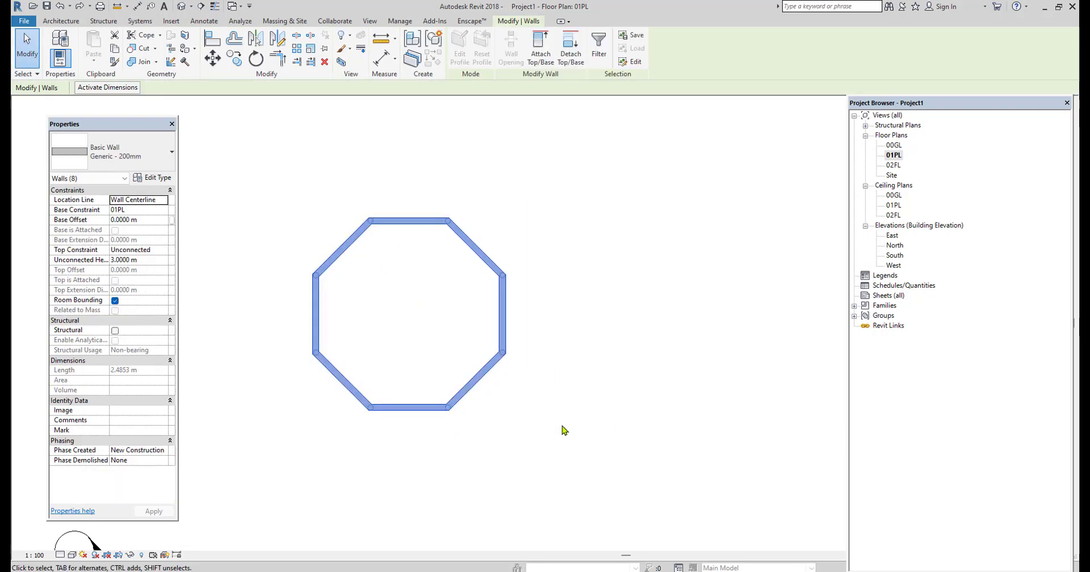
click(325, 62)
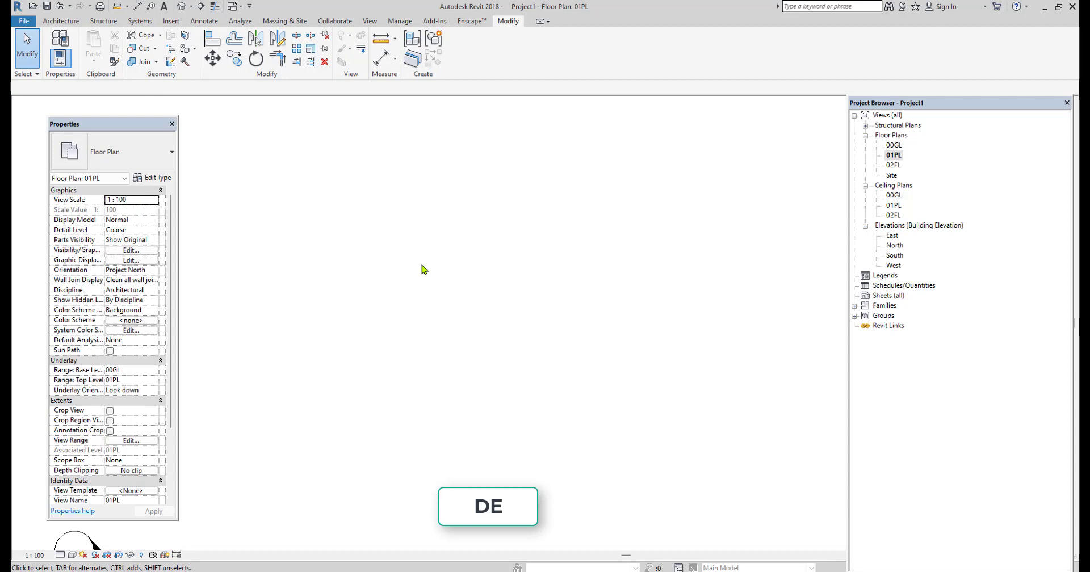
key(ctrl+z)
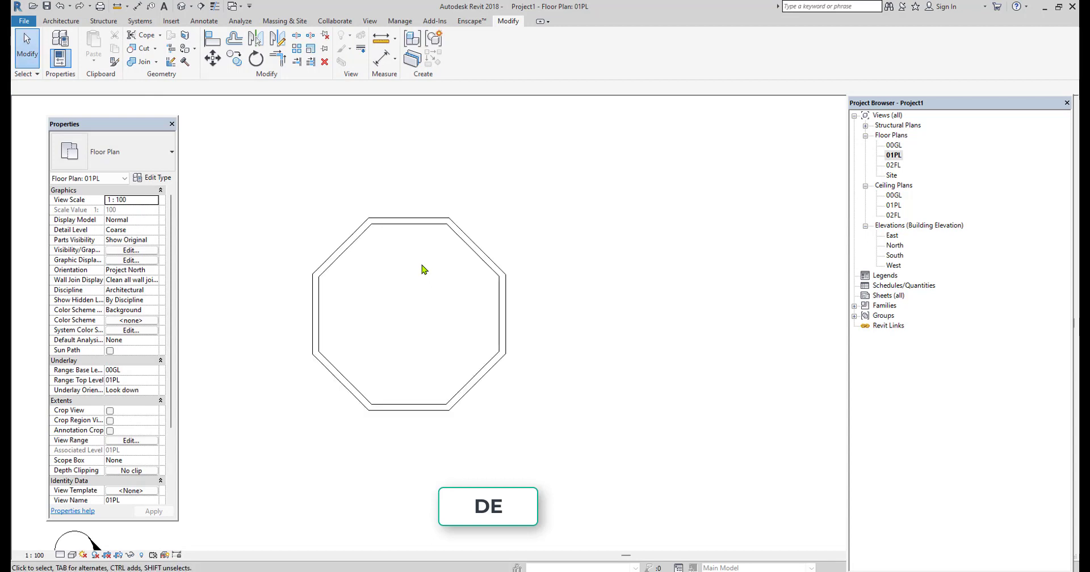
middle_drag(422, 266, 421, 259)
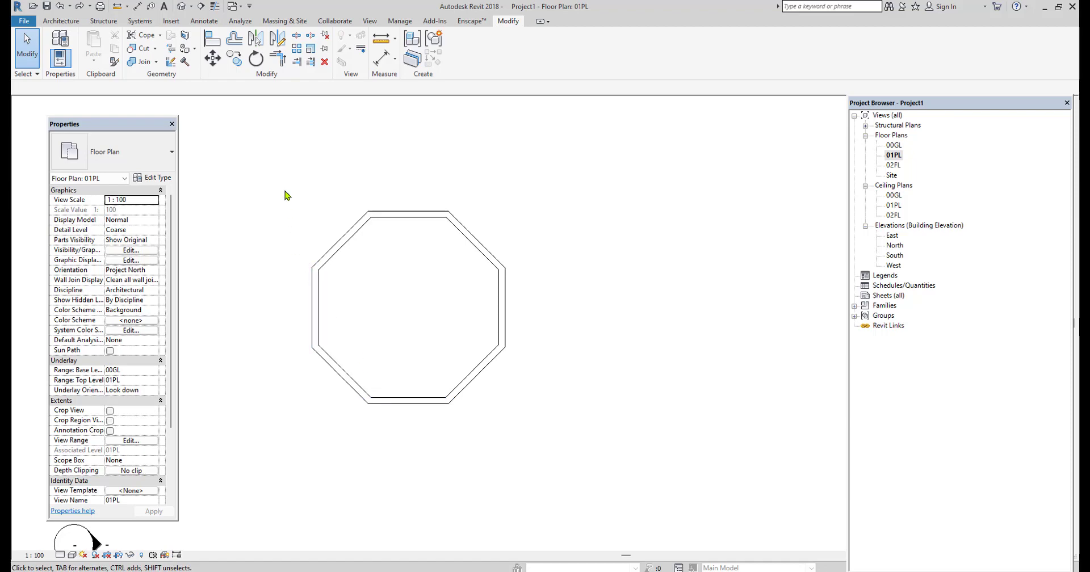
- Select all eight octagon walls and pin them in place
drag(285, 188, 395, 284)
drag(621, 462, 622, 462)
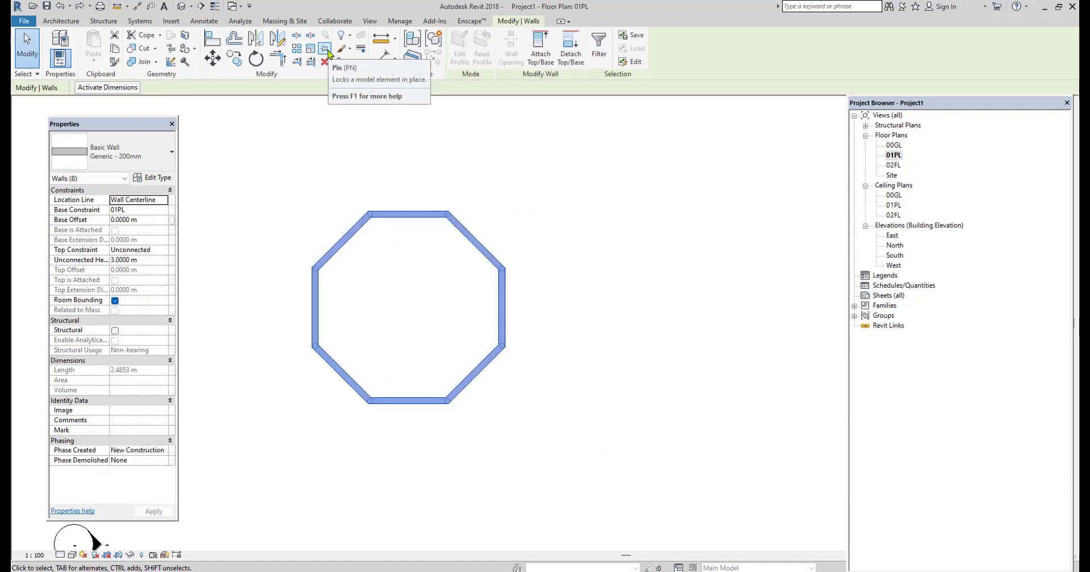
key(p)
key(n)
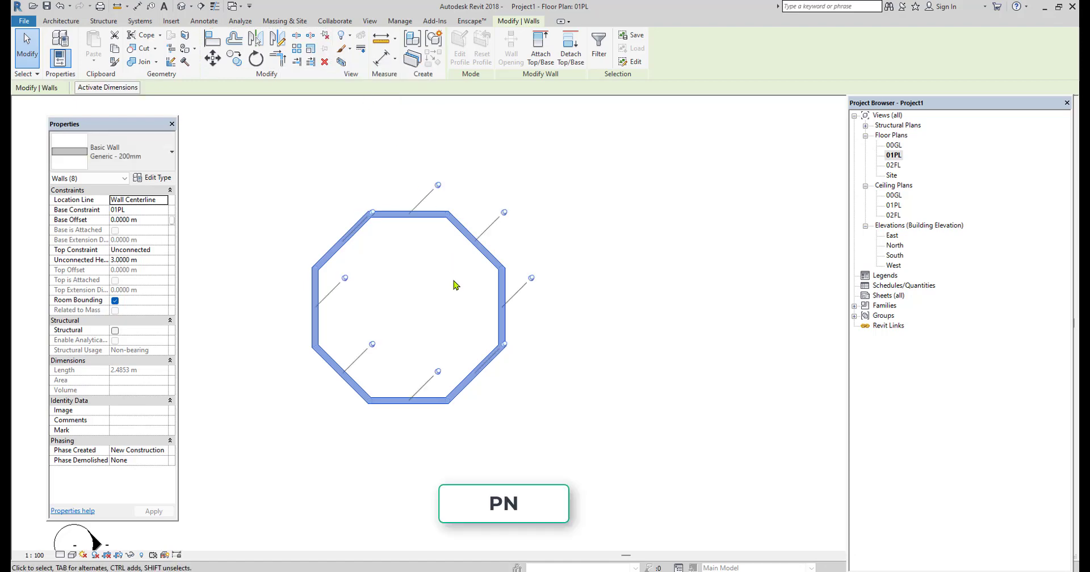
- Try to move the pinned octagon walls about 9.1 m horizontally to the right, and cancel the operation
click(352, 267)
drag(284, 178, 605, 481)
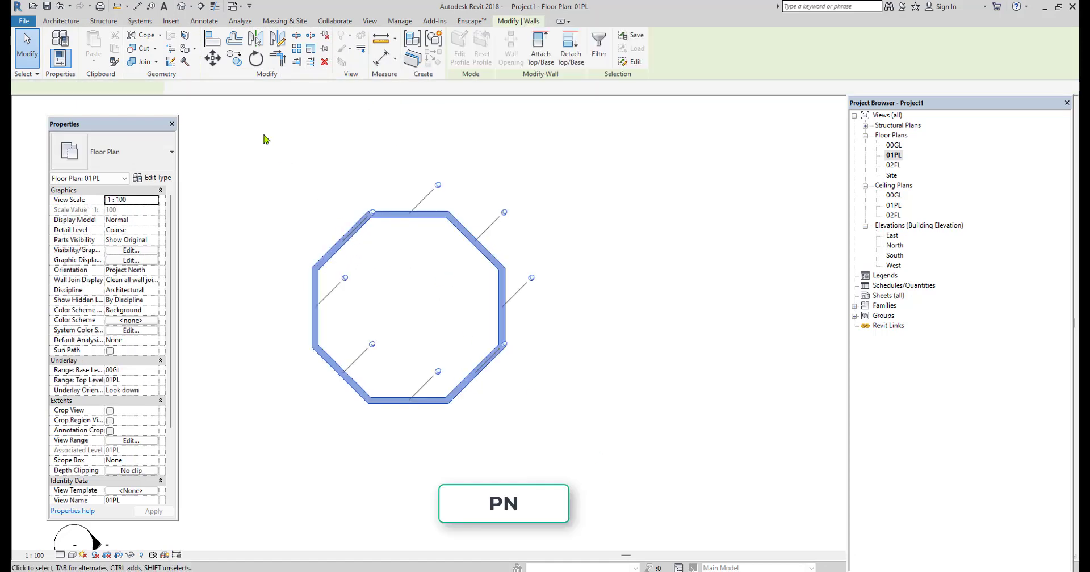
click(220, 66)
click(370, 404)
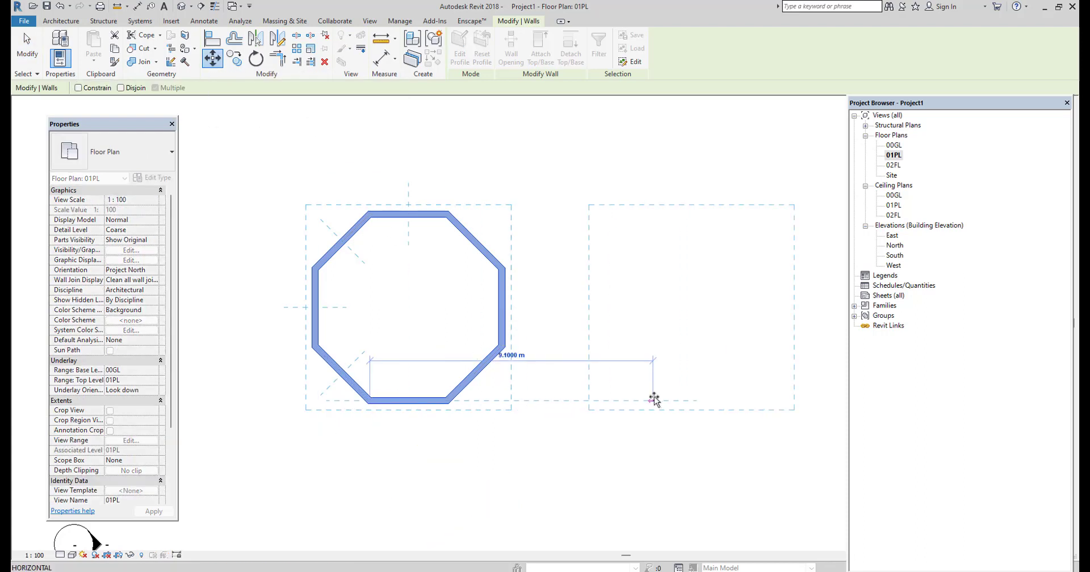
click(653, 397)
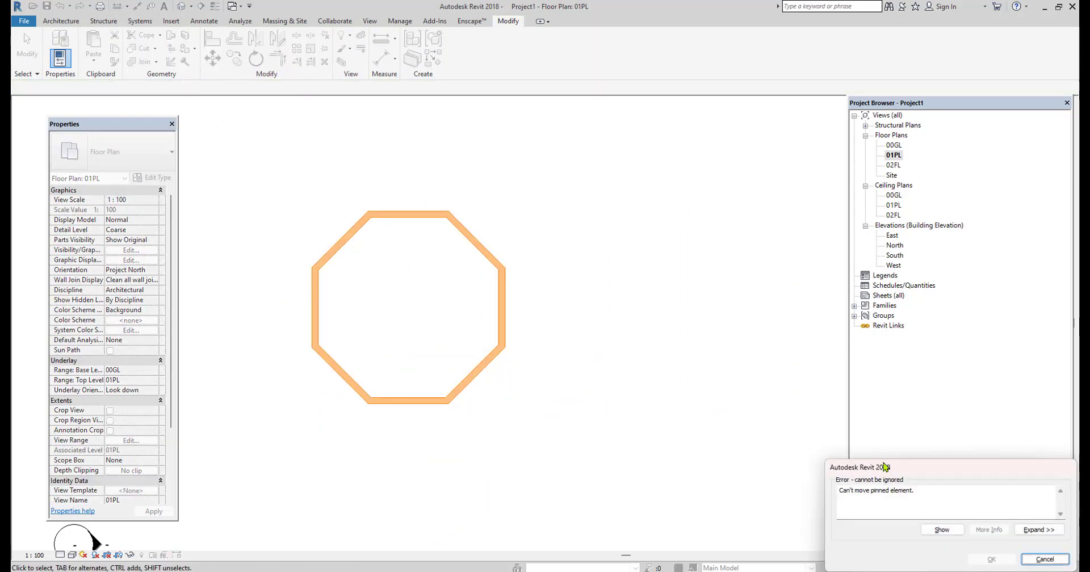
drag(955, 470, 715, 291)
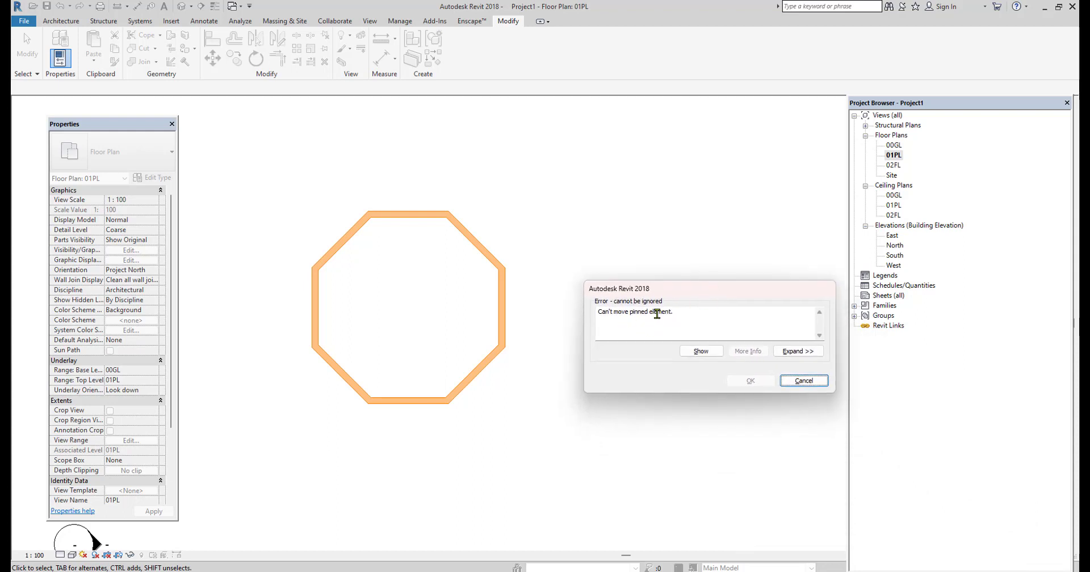
click(815, 384)
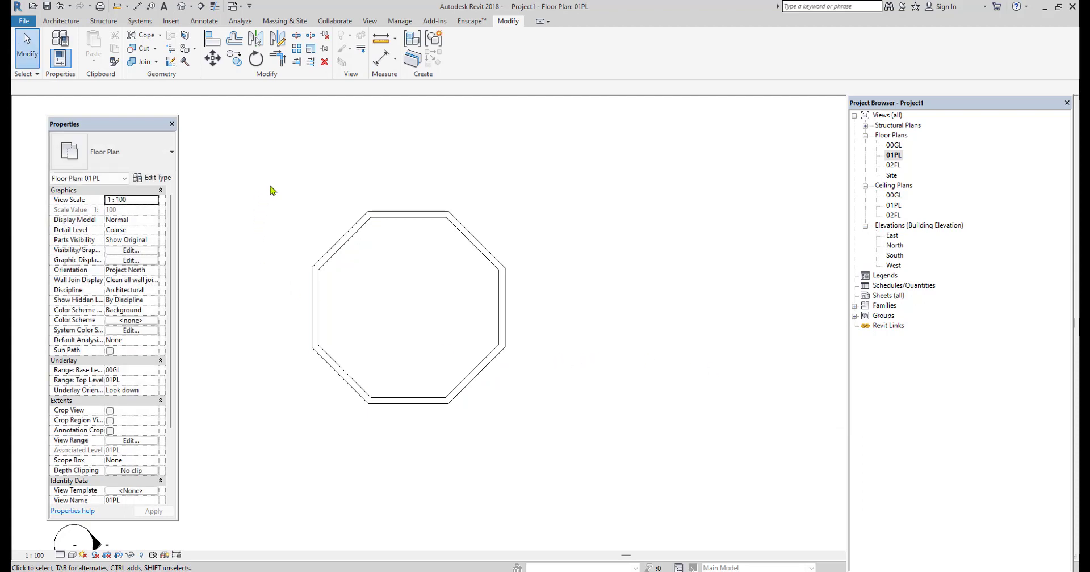
- Unpin the eight octagon walls and move them together horizontally to the right
drag(263, 176, 613, 474)
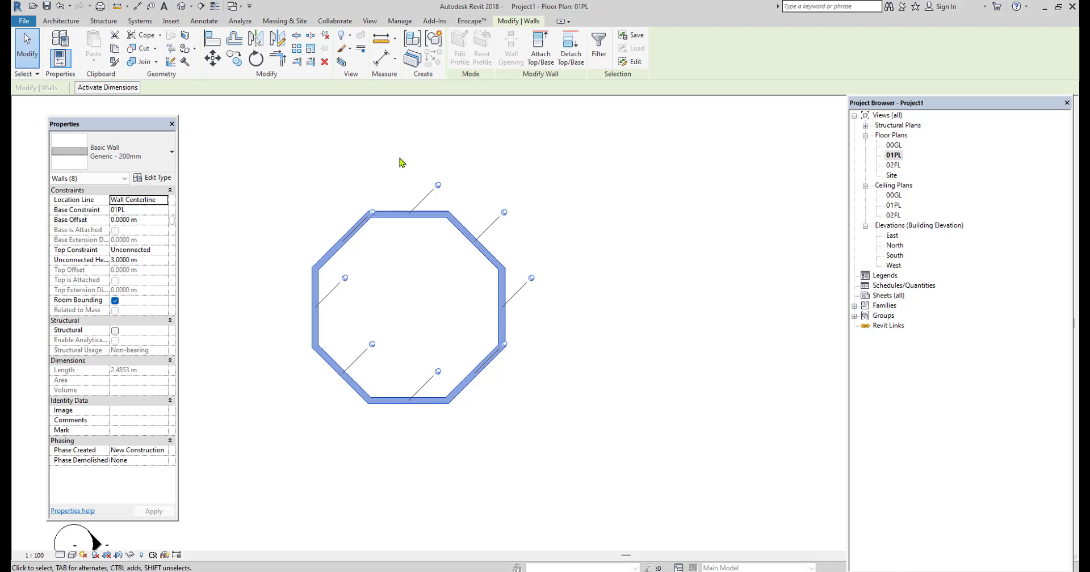
click(325, 37)
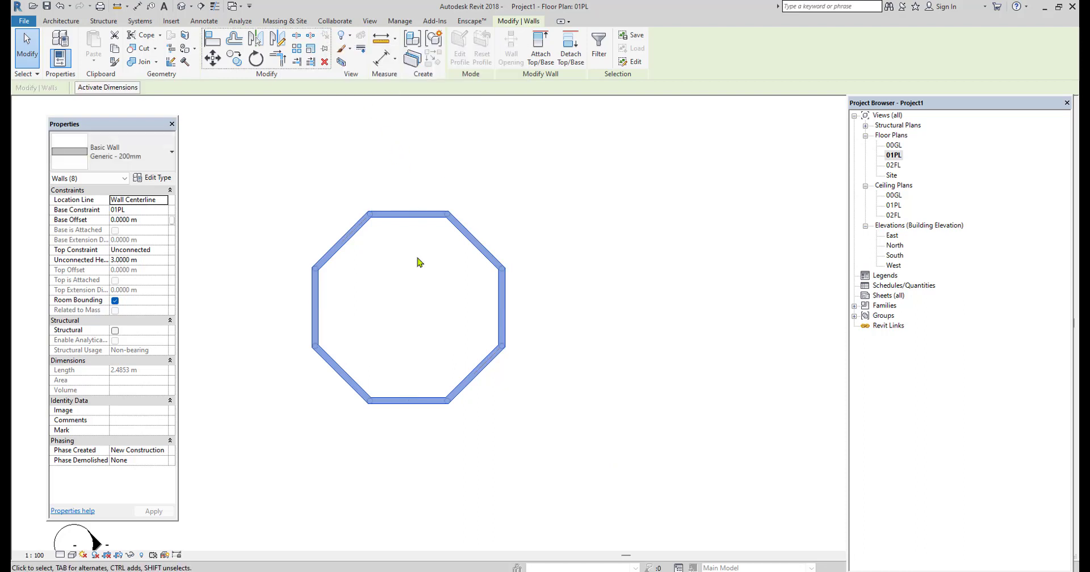
click(213, 58)
click(371, 215)
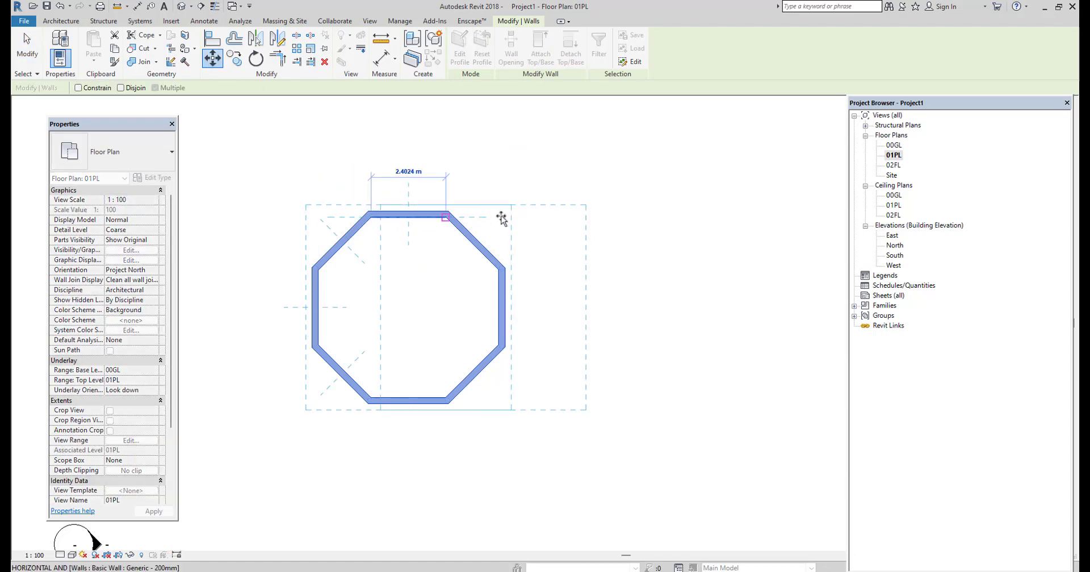
click(636, 217)
middle_drag(656, 318, 536, 320)
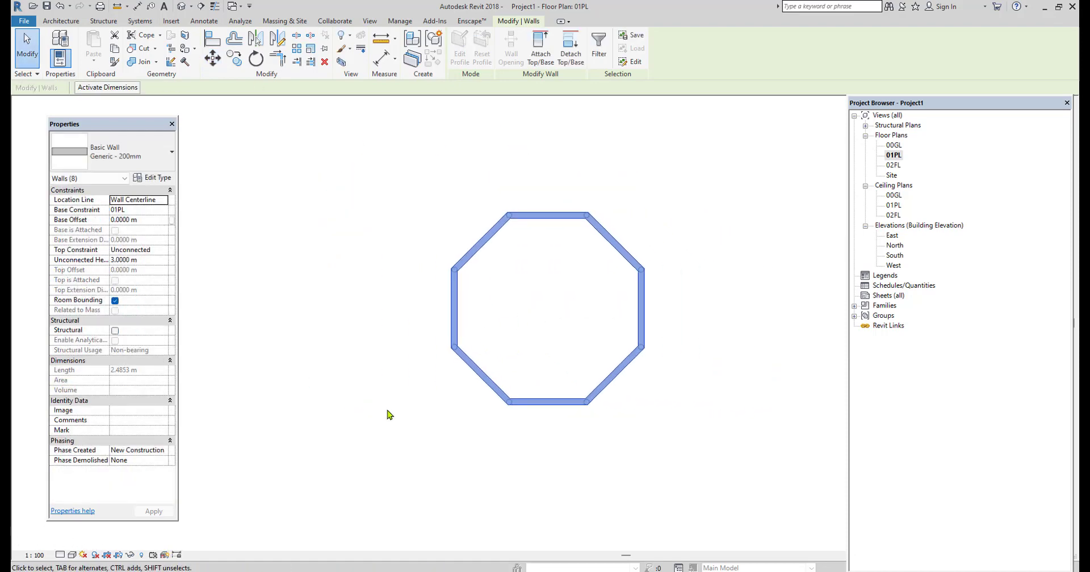
click(416, 377)
- Draw a straight vertical Generic - 200mm wall to the right of the octagon, extending past its top and bottom edges
scroll(527, 315, down, 1)
middle_drag(570, 392, 392, 367)
click(60, 21)
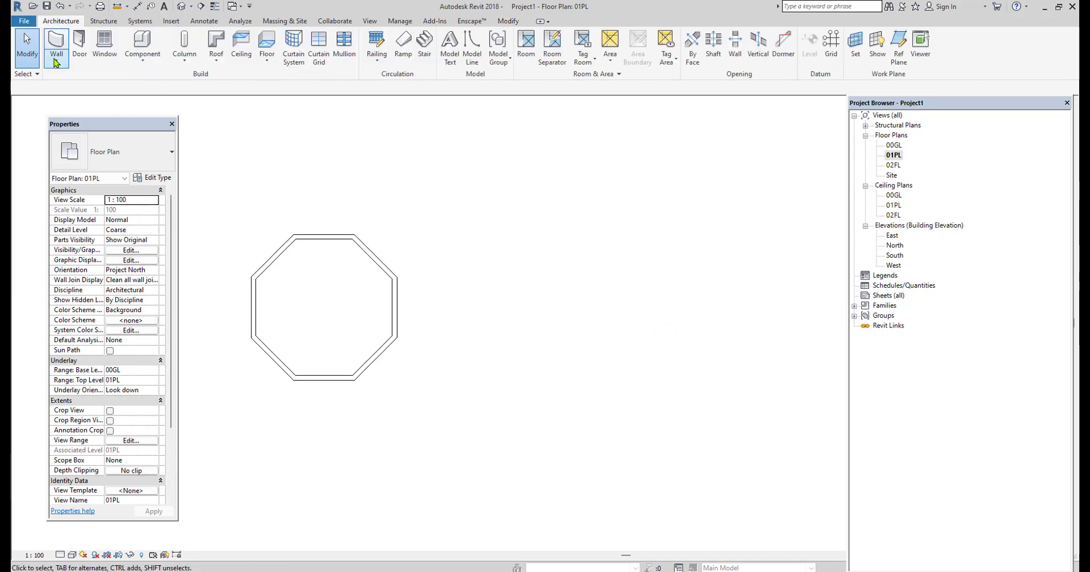
click(56, 60)
click(62, 80)
click(550, 210)
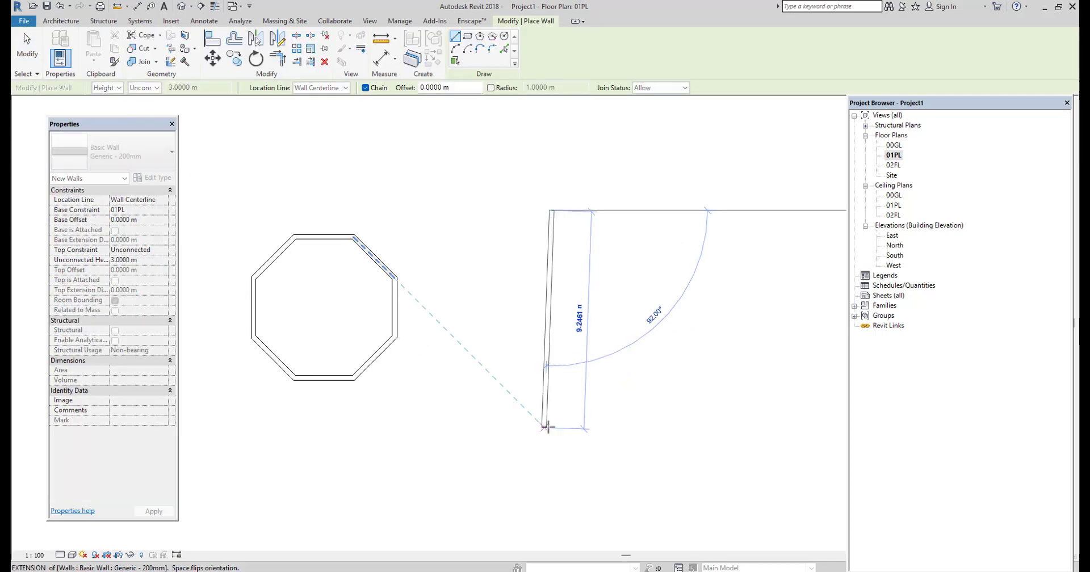
click(551, 435)
key(Escape)
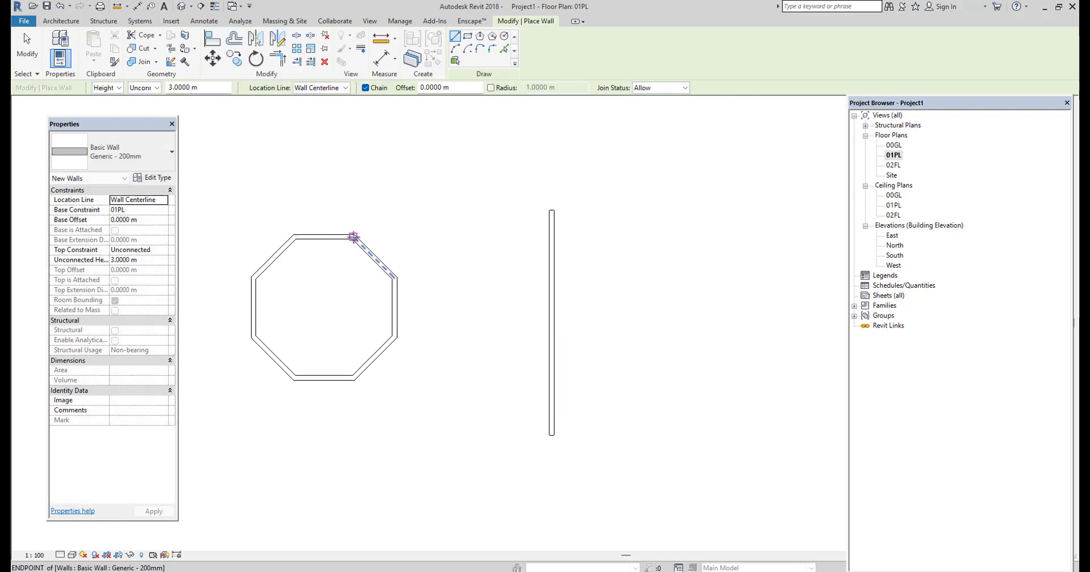
key(Escape)
- Extend the octagon's top horizontal wall to the separate vertical wall using Trim/Extend Single Element
click(342, 236)
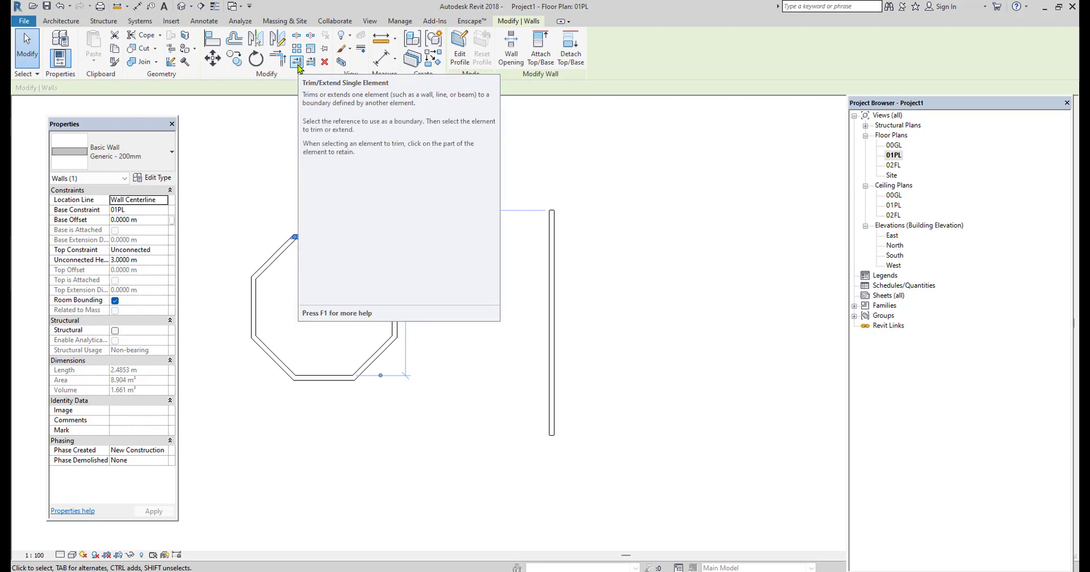
click(297, 63)
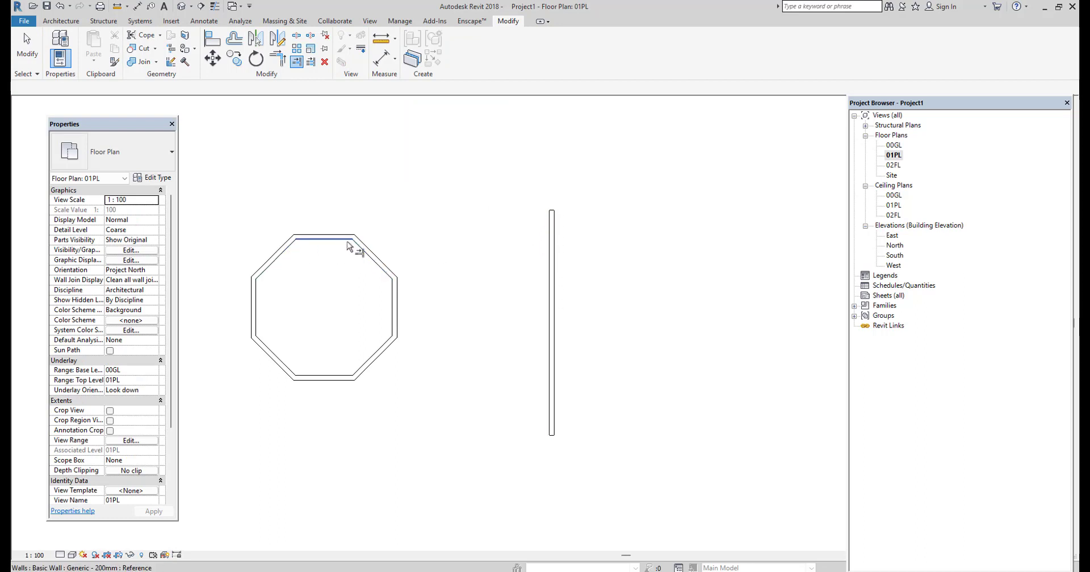
click(552, 268)
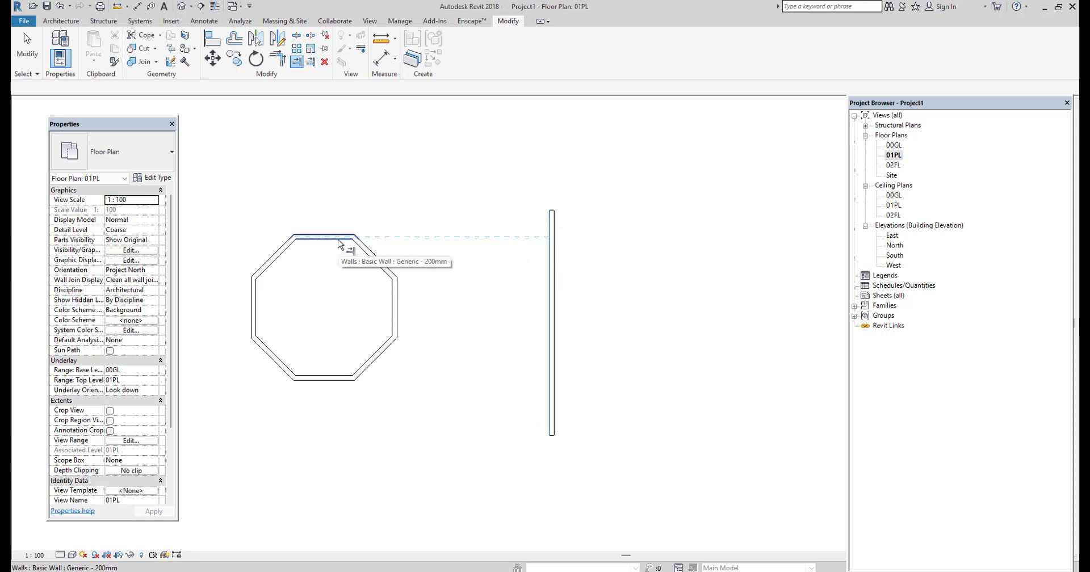
click(339, 244)
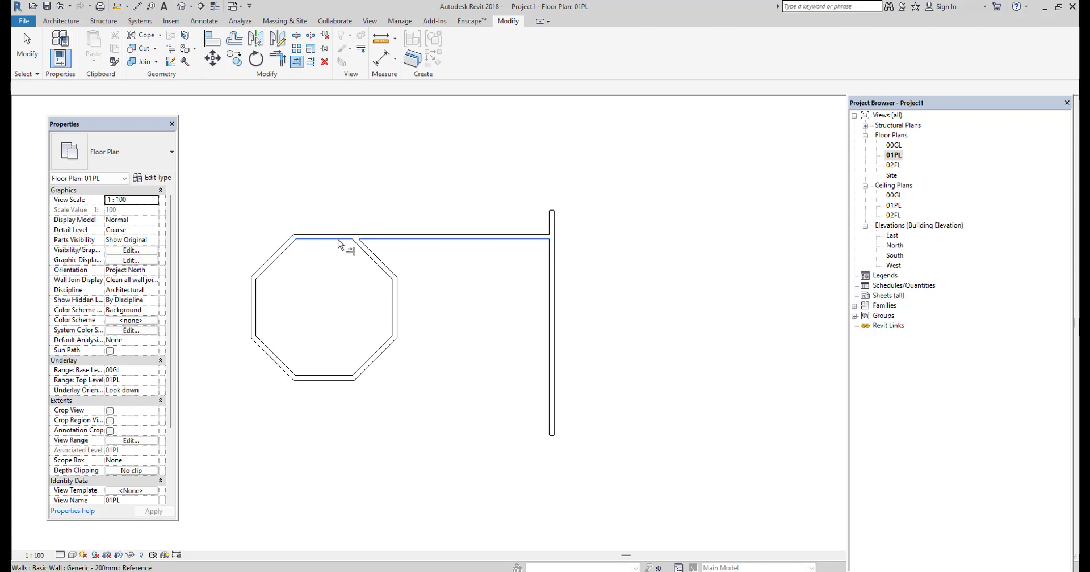
- Extend the octagon's bottom horizontal wall to the separate vertical wall, using the vertical wall as the trim/extend boundary
click(549, 389)
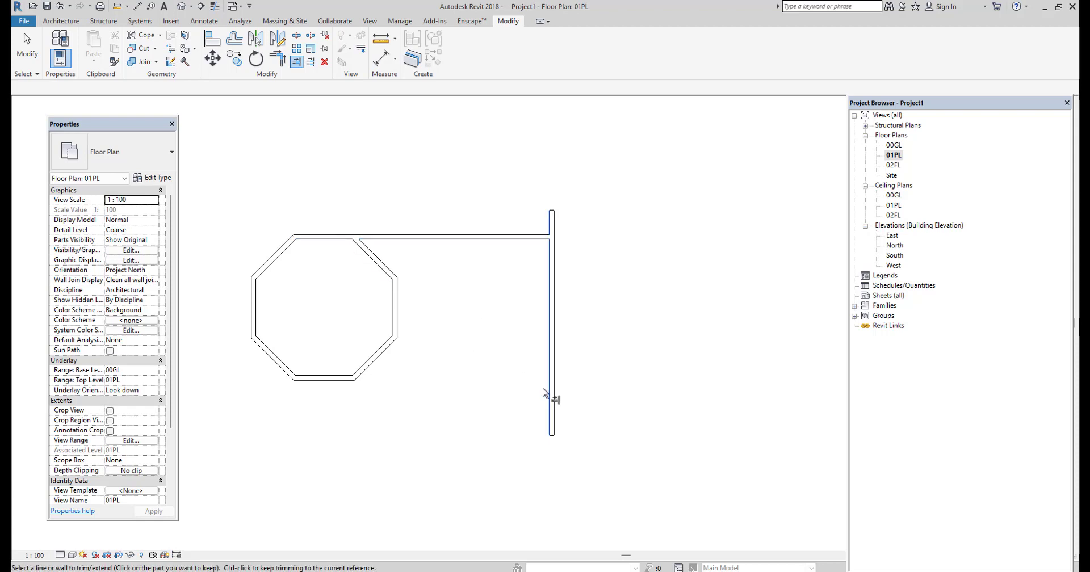
click(342, 378)
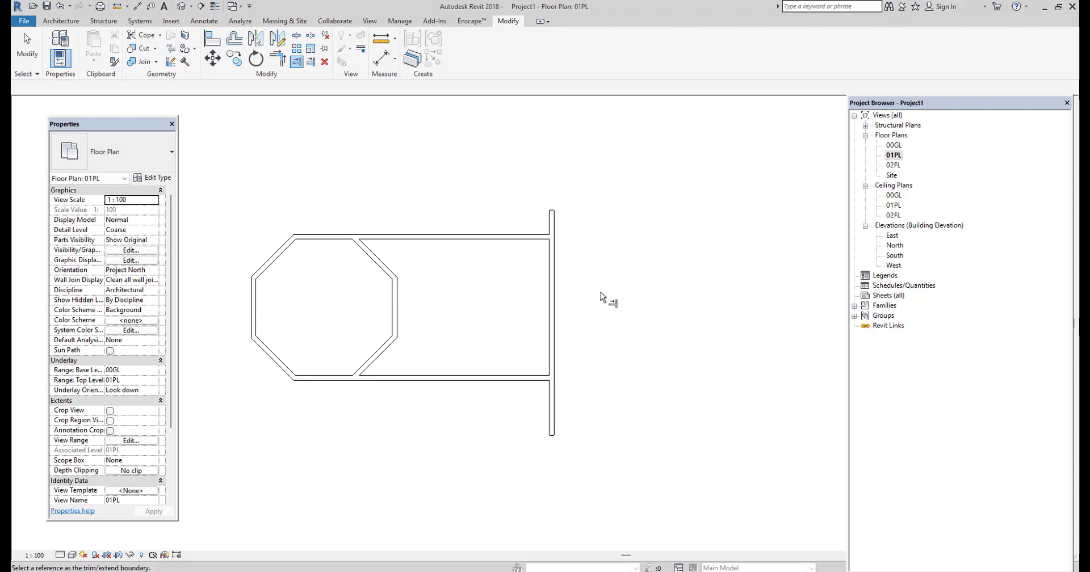
key(Escape)
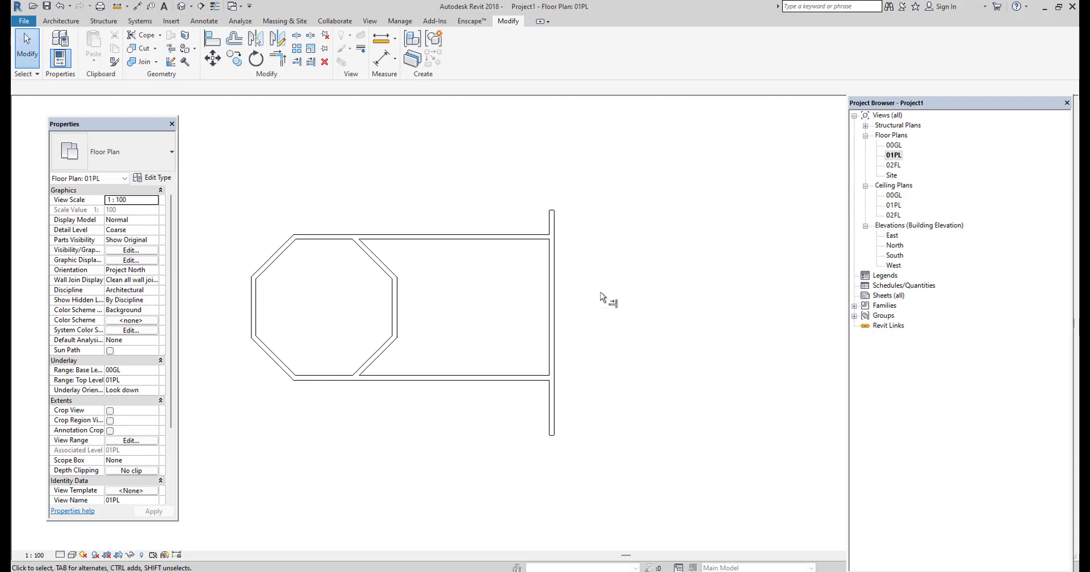
- Undo the extensions of the octagon's bottom and top horizontal walls
key(ctrl+z)
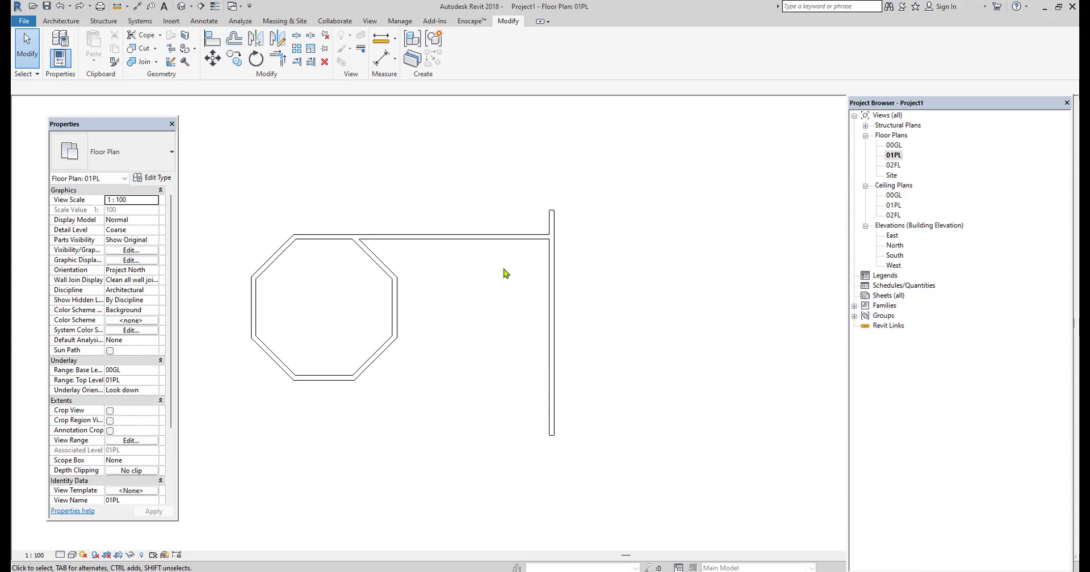
key(ctrl+z)
- Draw a straight horizontal Generic - 200mm wall about 7.5 m long to the right of the separate vertical wall
scroll(504, 274, down, 2)
middle_drag(484, 275, 479, 240)
click(60, 23)
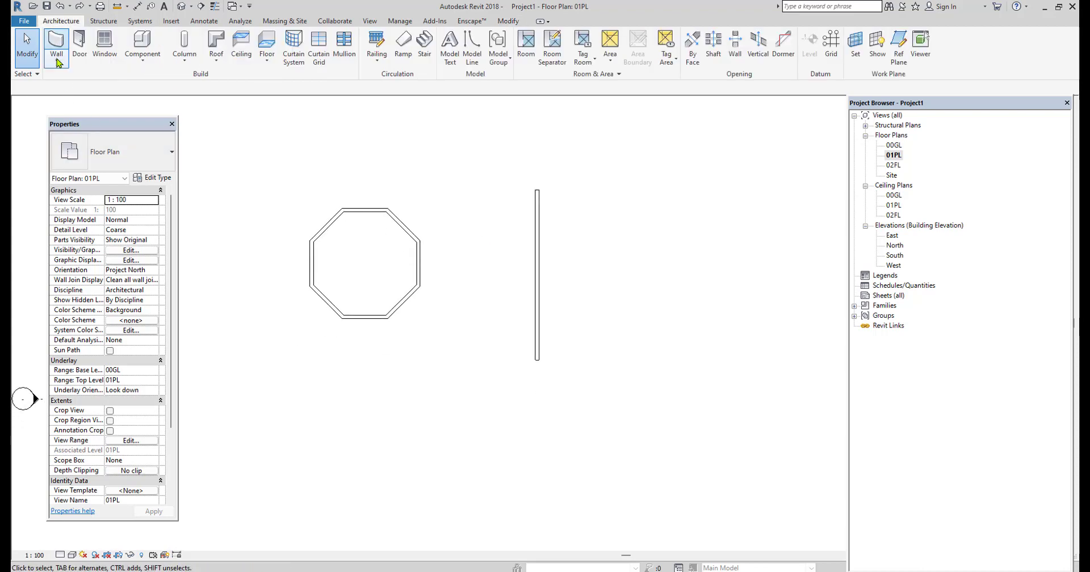
click(58, 62)
click(83, 81)
middle_drag(560, 318, 450, 309)
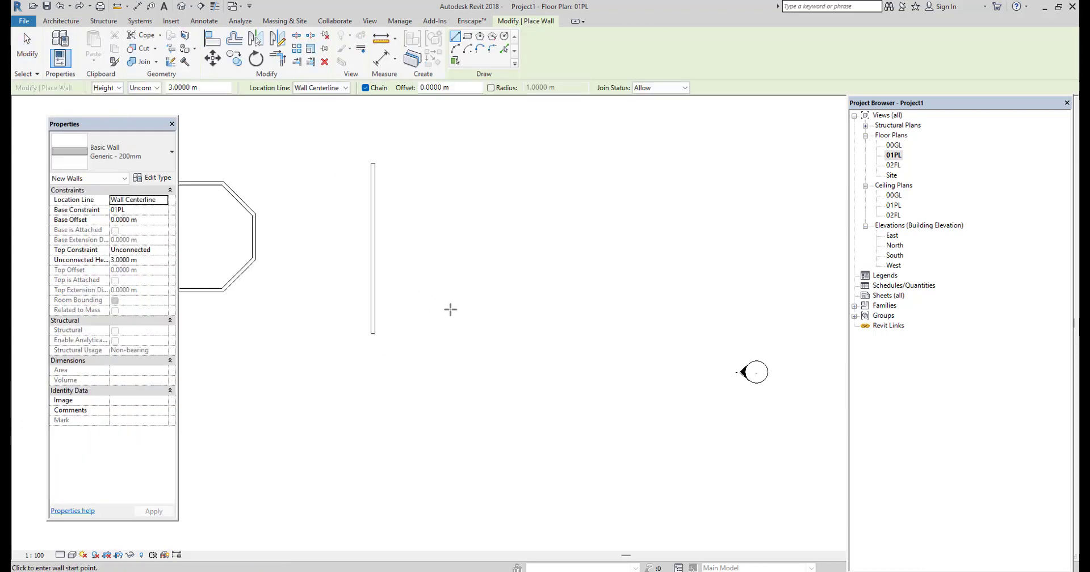
click(451, 309)
click(584, 309)
key(Escape)
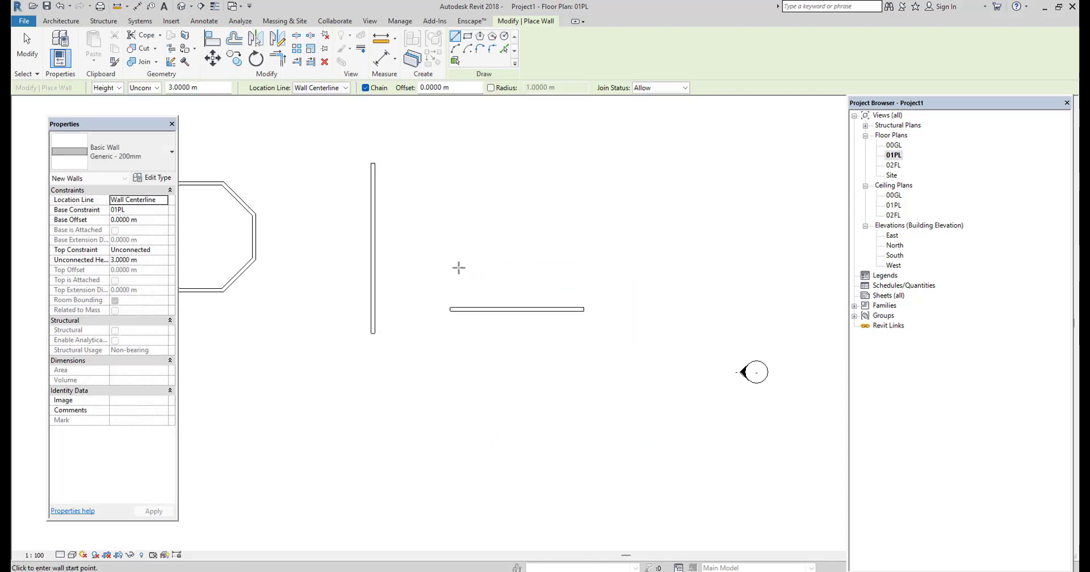
click(452, 267)
key(Escape)
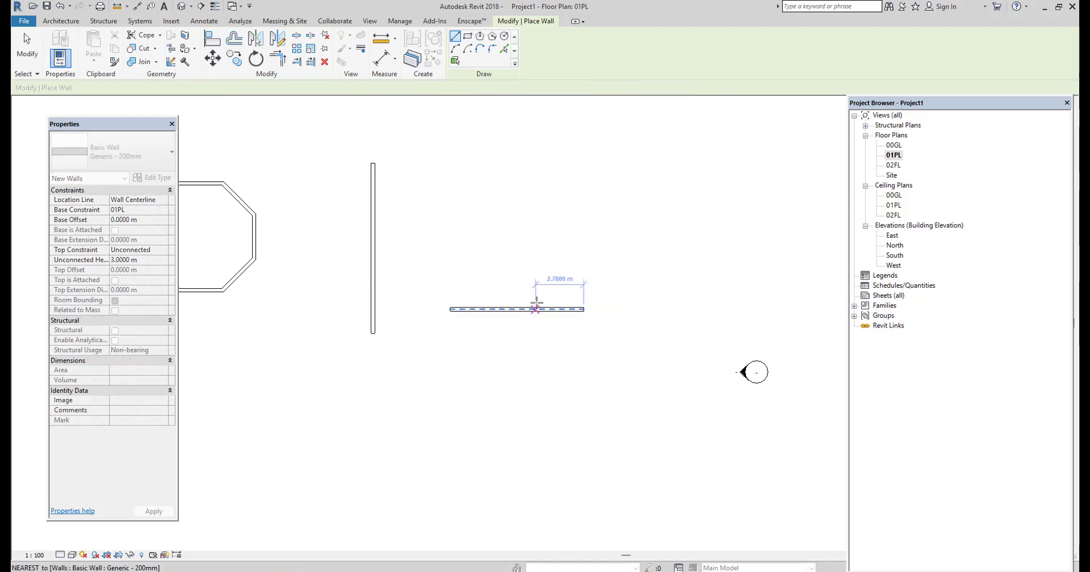
key(Escape)
- Offset the horizontal wall upward repeatedly with a numerical 1.0000 m offset and Copy enabled, making six parallel copies
click(538, 309)
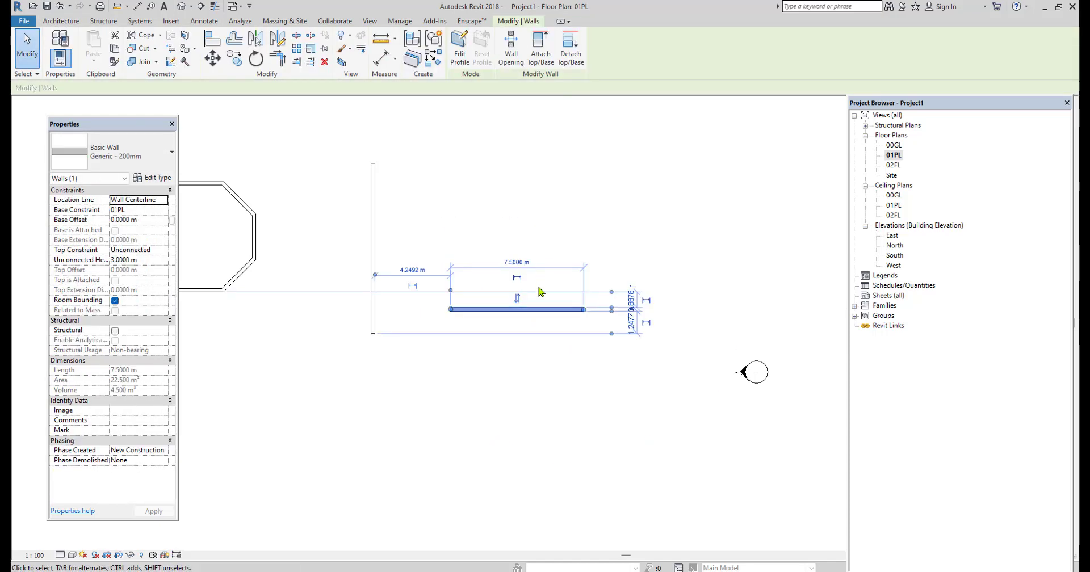
click(235, 40)
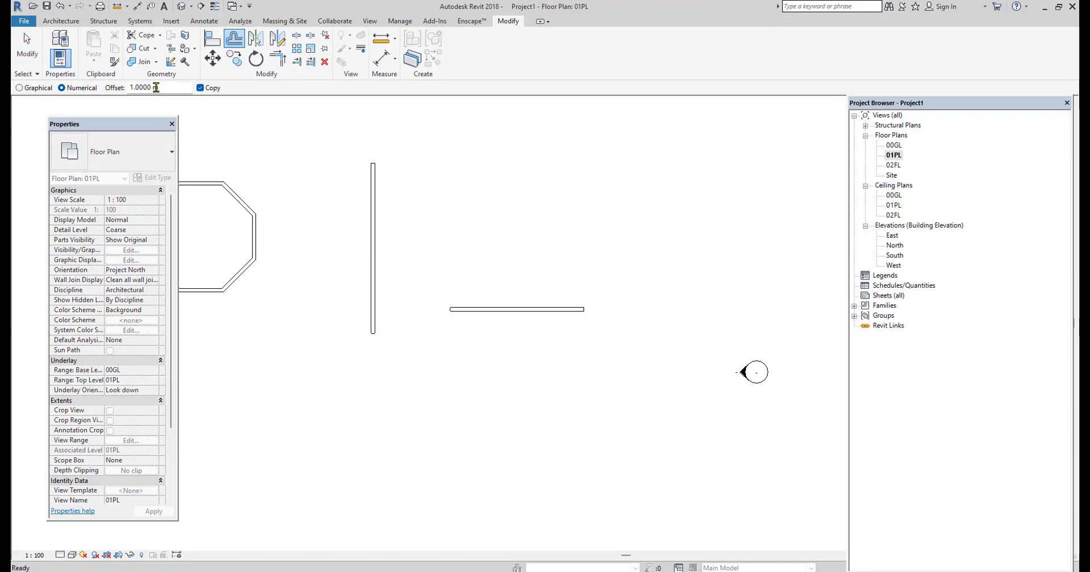
click(548, 300)
click(541, 292)
click(546, 274)
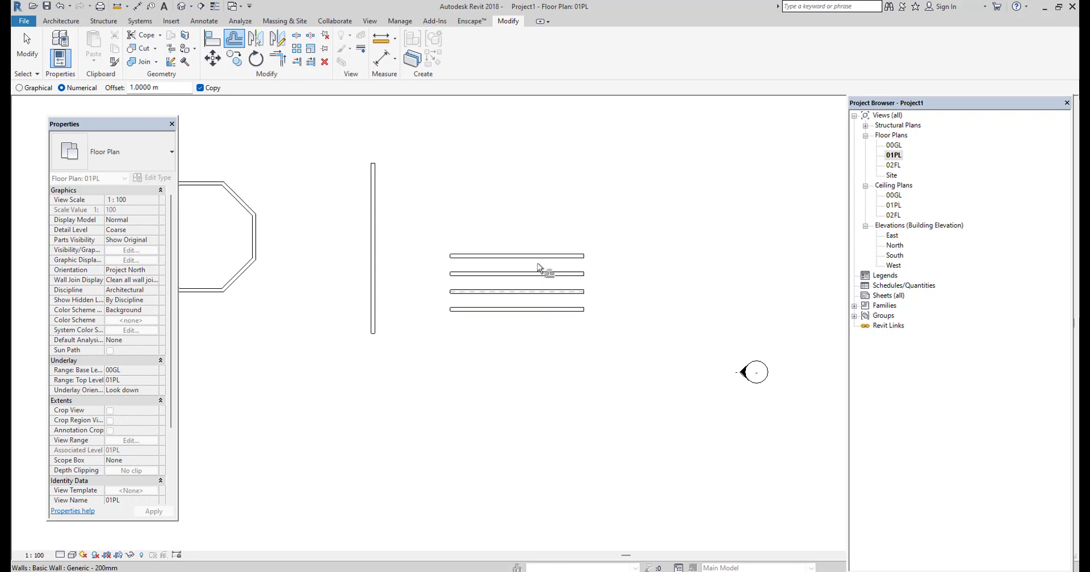
click(545, 256)
click(537, 236)
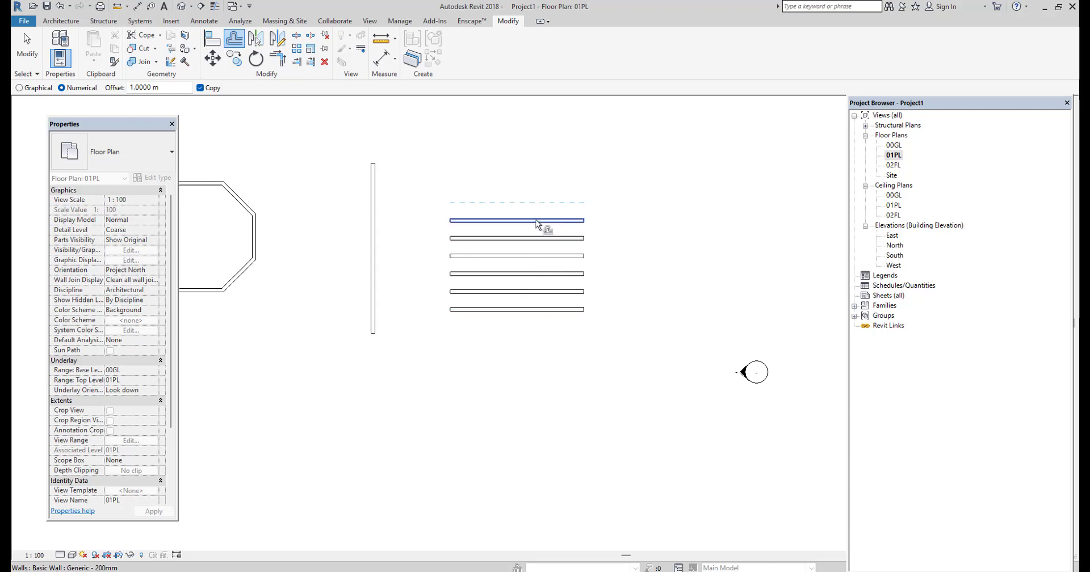
click(542, 221)
key(Escape)
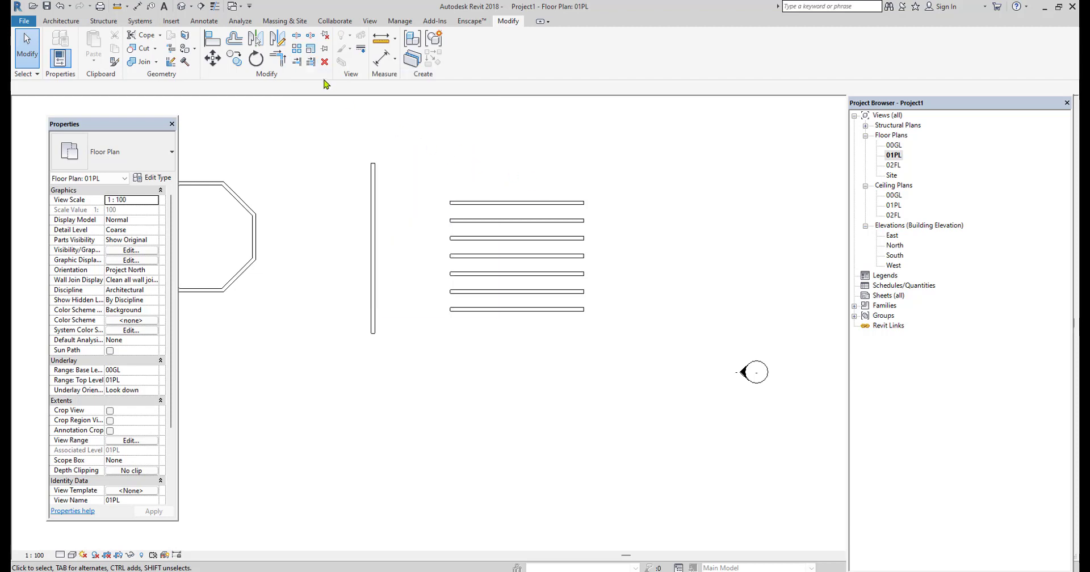
click(310, 61)
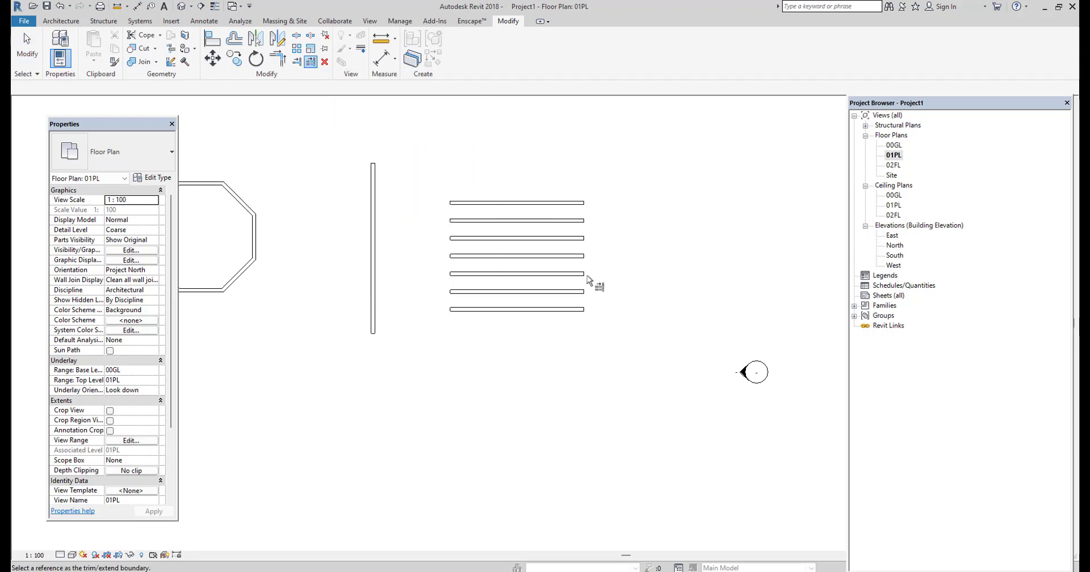
click(581, 311)
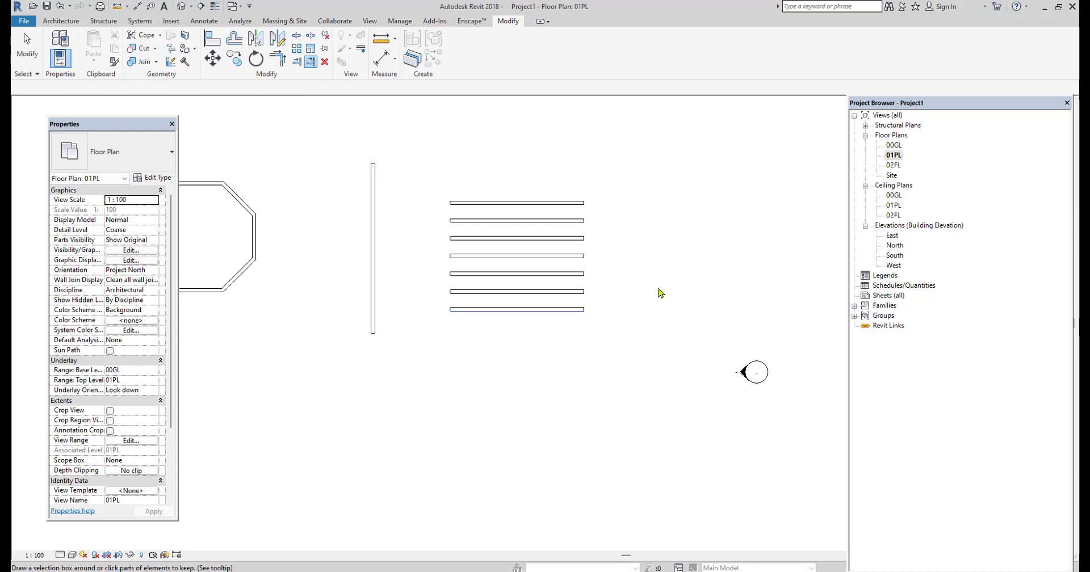
key(Escape)
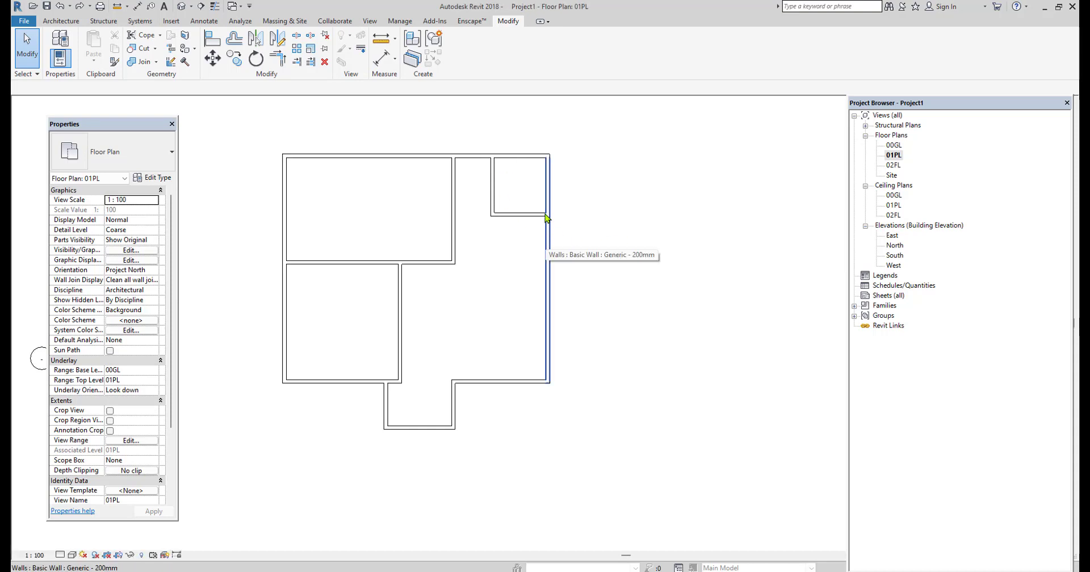
- Align the house plan's upper vertical interior wall with the lower vertical interior wall, preferring Wall centerlines
middle_drag(477, 286, 507, 290)
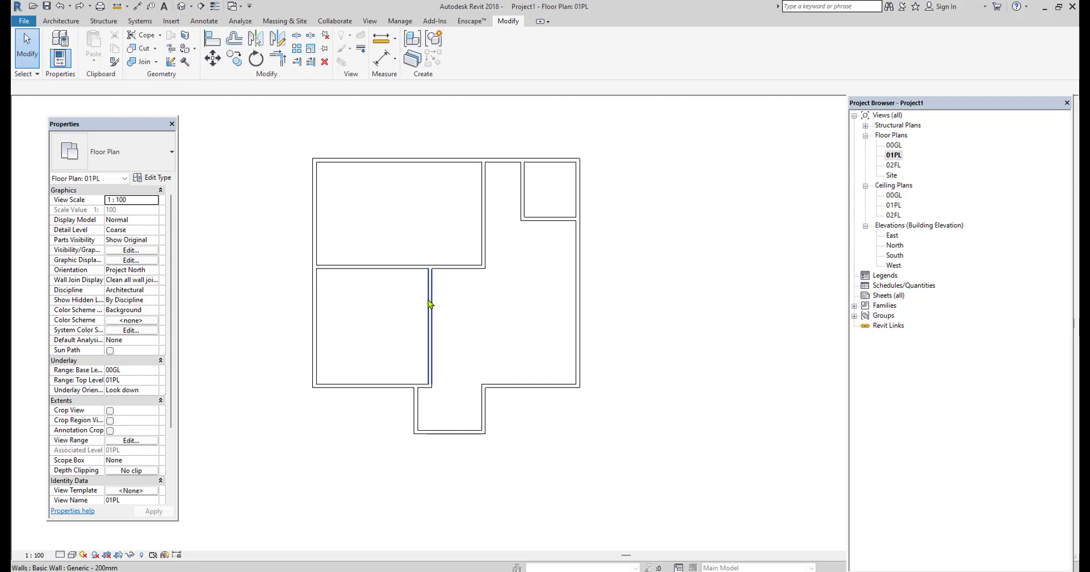
scroll(434, 287, up, 3)
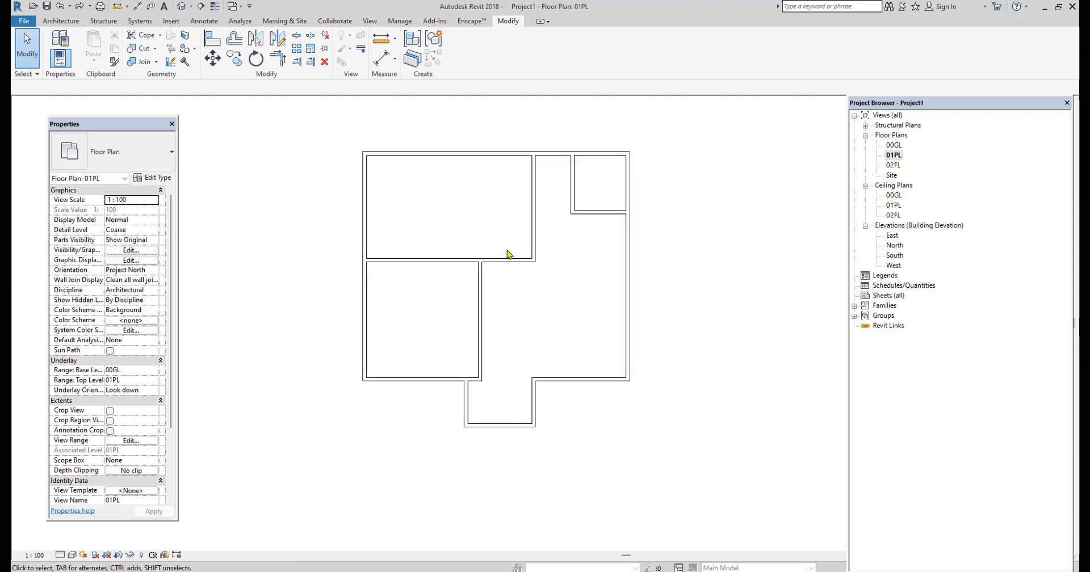
scroll(528, 210, up, 4)
drag(566, 177, 494, 250)
scroll(494, 251, down, 5)
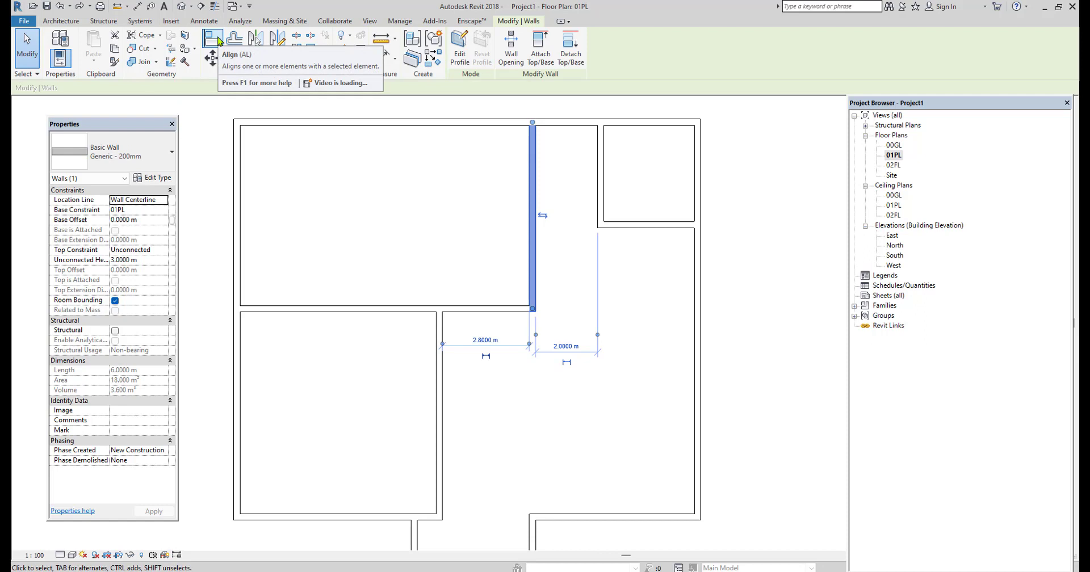
key(a)
key(l)
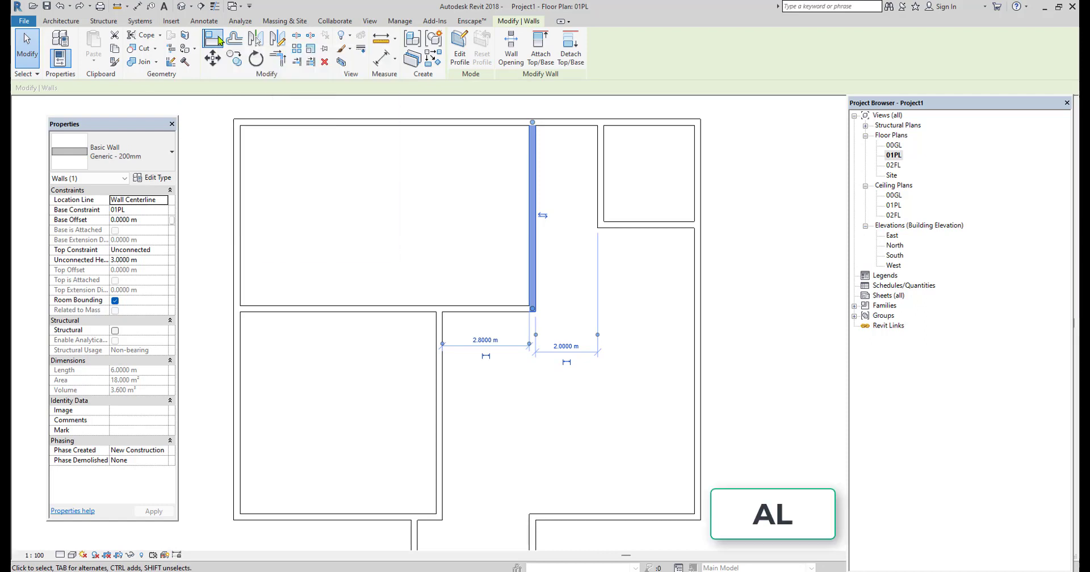
click(439, 333)
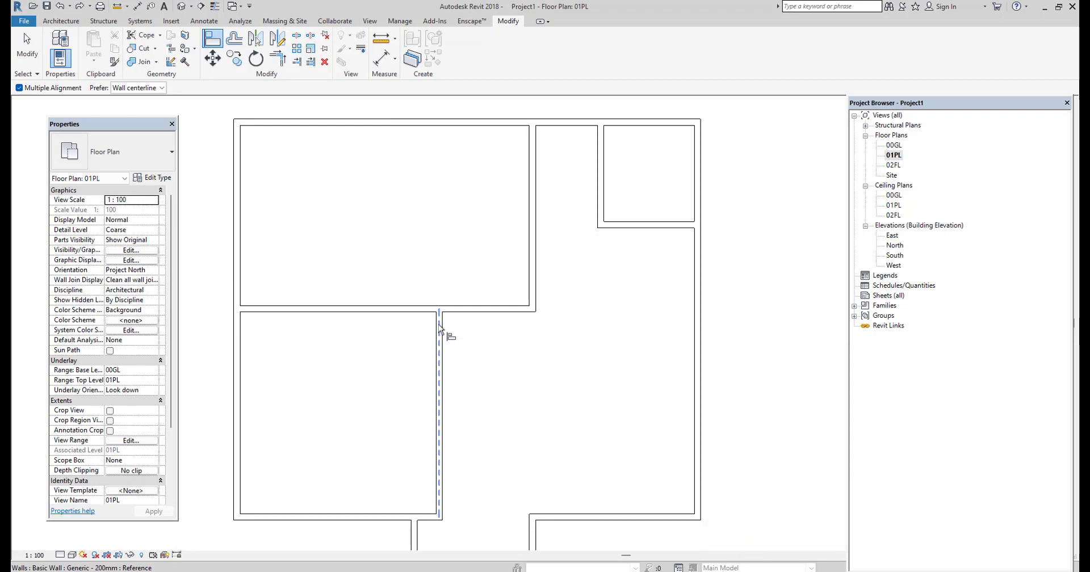
key(Escape)
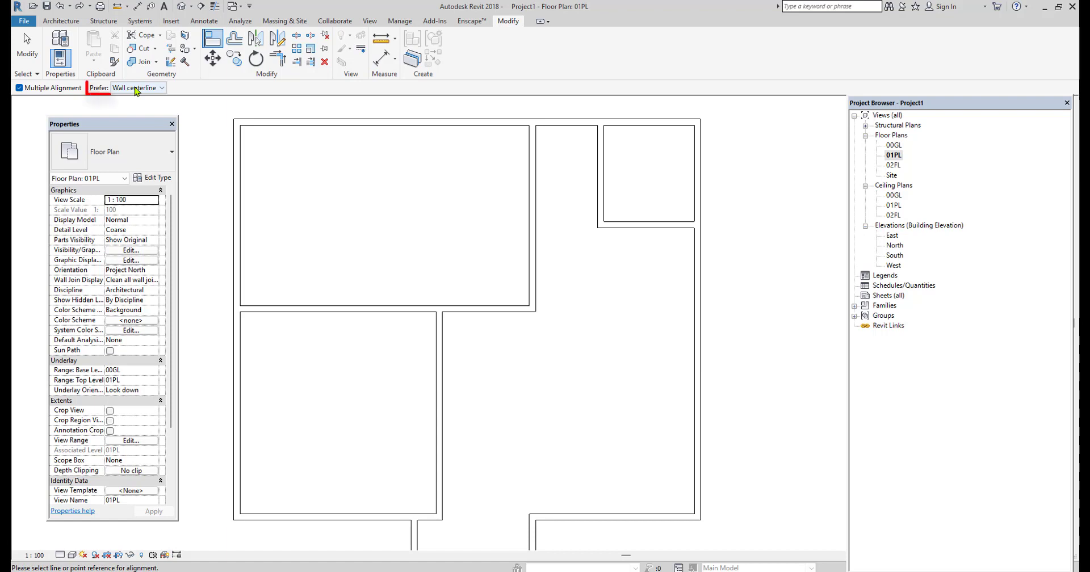
click(136, 89)
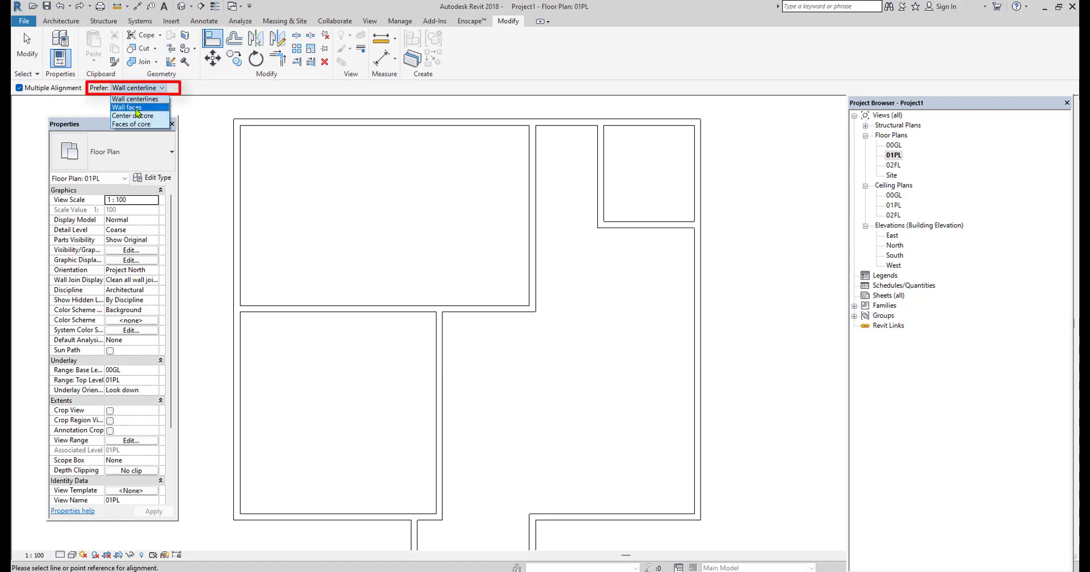
click(135, 99)
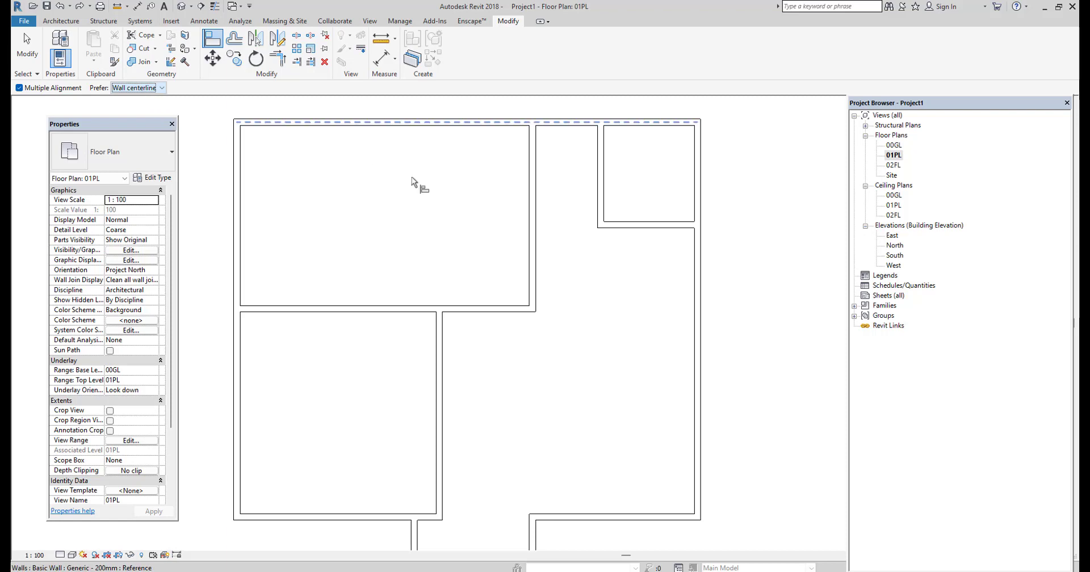
click(441, 340)
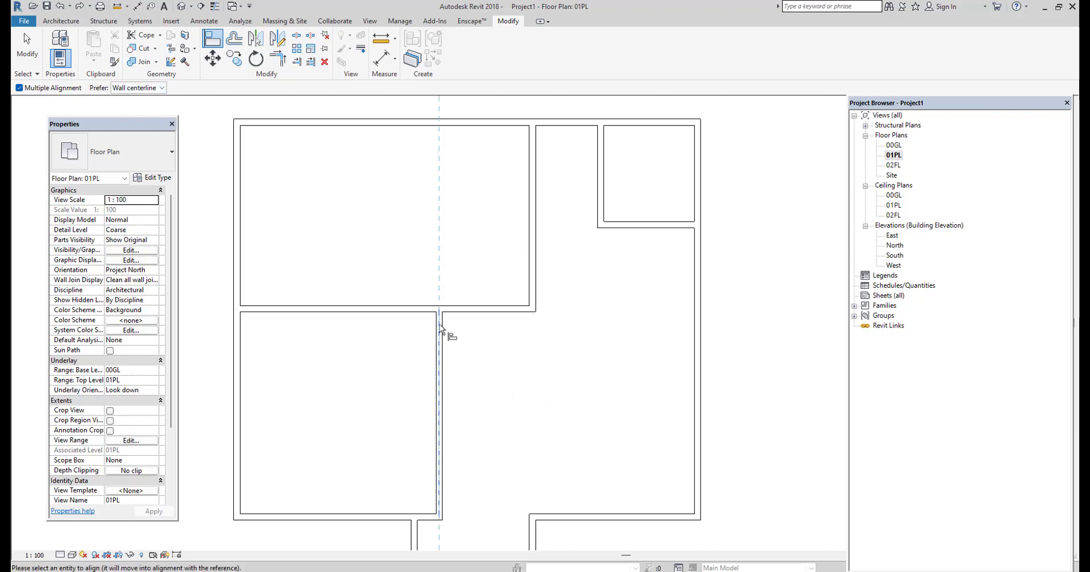
click(532, 257)
- Align the left wall of the plan's bottom projection with the same interior wall centerline, keeping Multiple Alignment enabled
scroll(536, 260, down, 3)
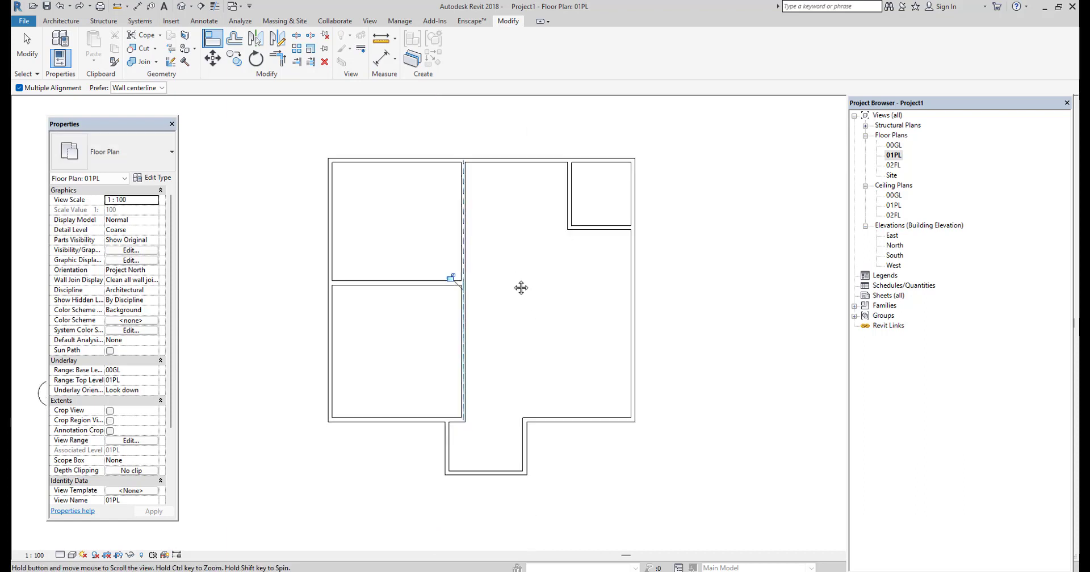
scroll(482, 318, up, 1)
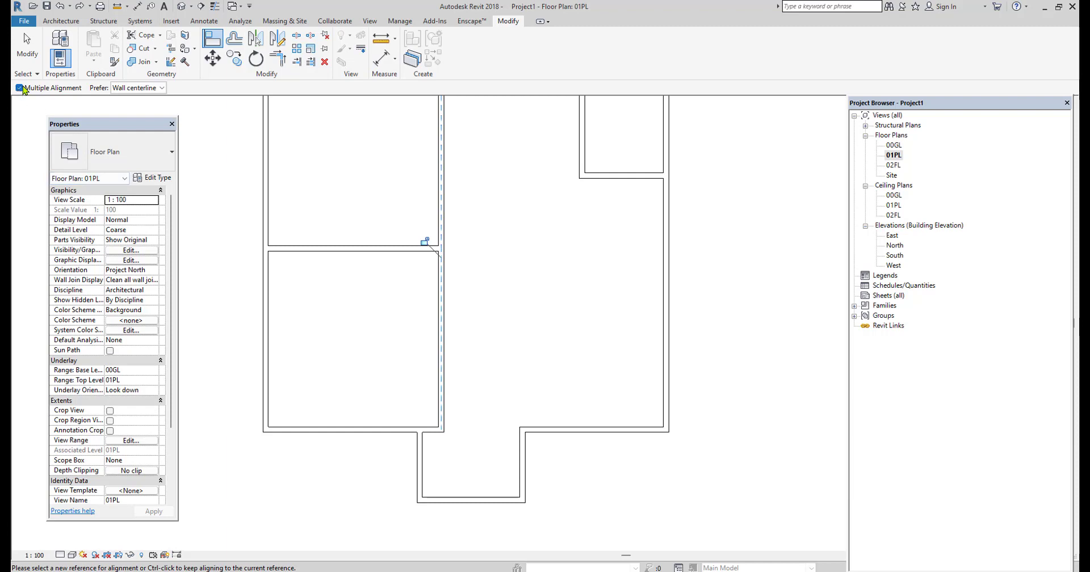
click(423, 457)
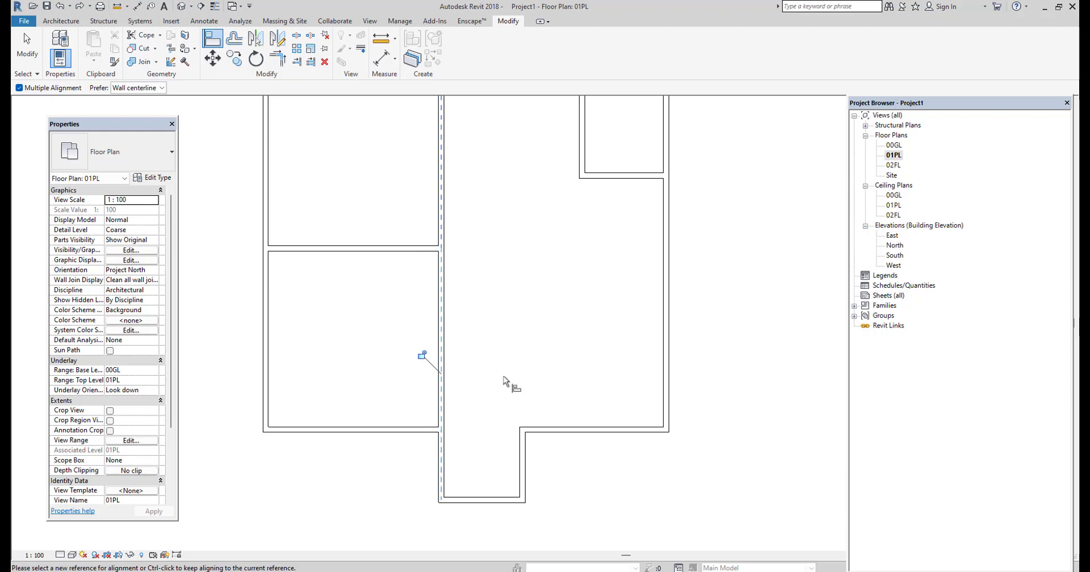
key(Escape)
key(Escape)
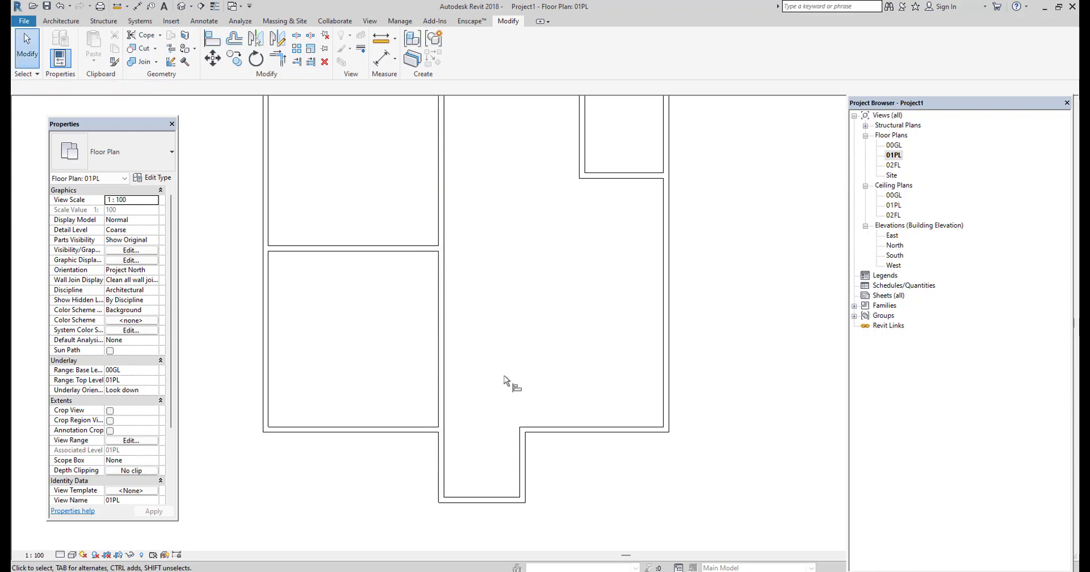
- Undo both centerline alignments of the interior wall and the bottom projection's left wall
key(ctrl+z)
key(ctrl+z)
- Align the upper vertical interior wall's right face with the lower vertical interior wall's right face, preferring Wall faces
middle_drag(505, 379, 492, 352)
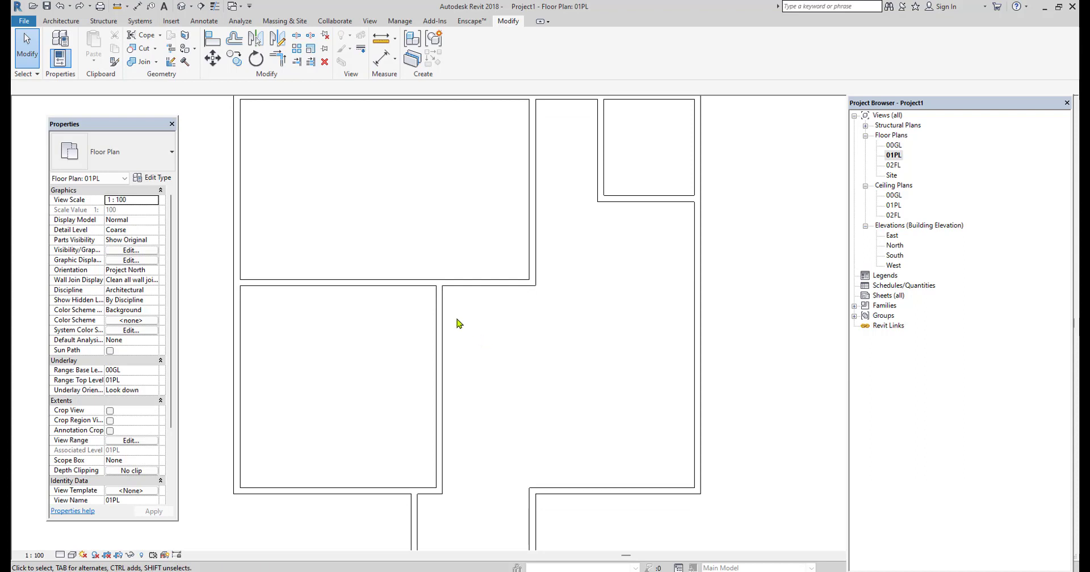
click(212, 41)
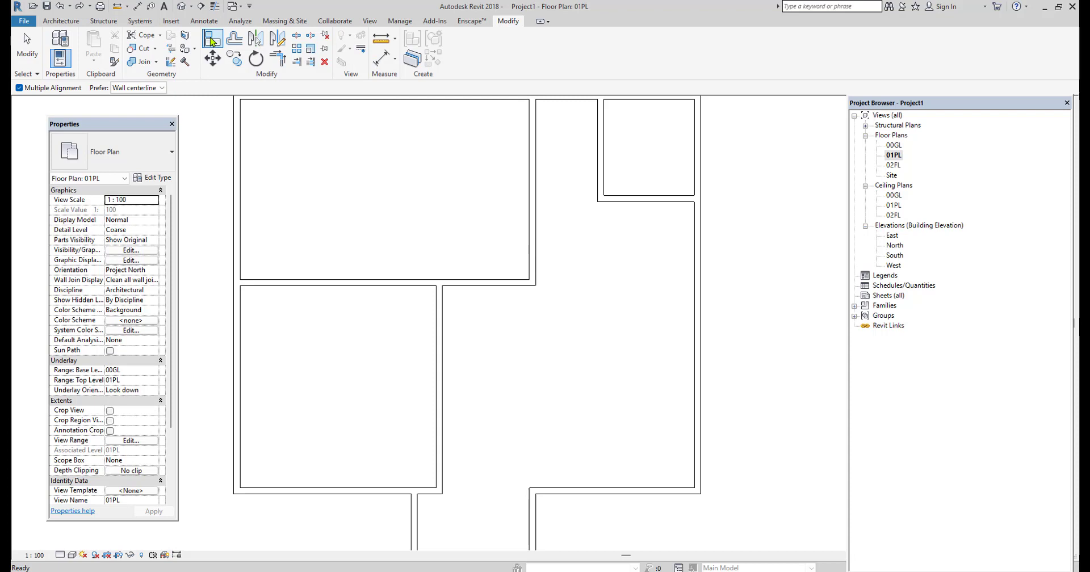
click(145, 88)
click(143, 108)
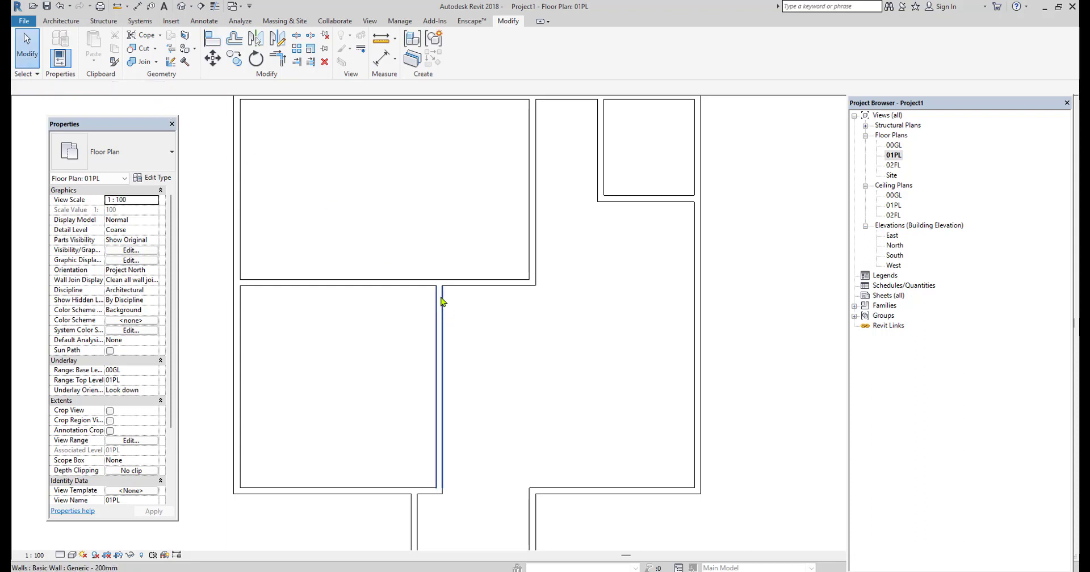
click(139, 88)
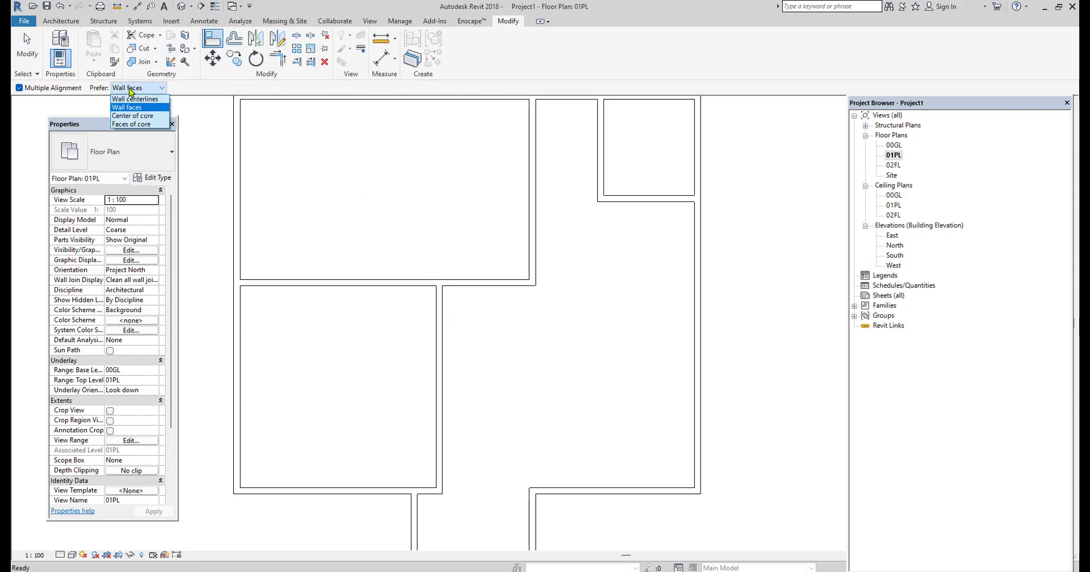
click(143, 108)
scroll(444, 331, up, 3)
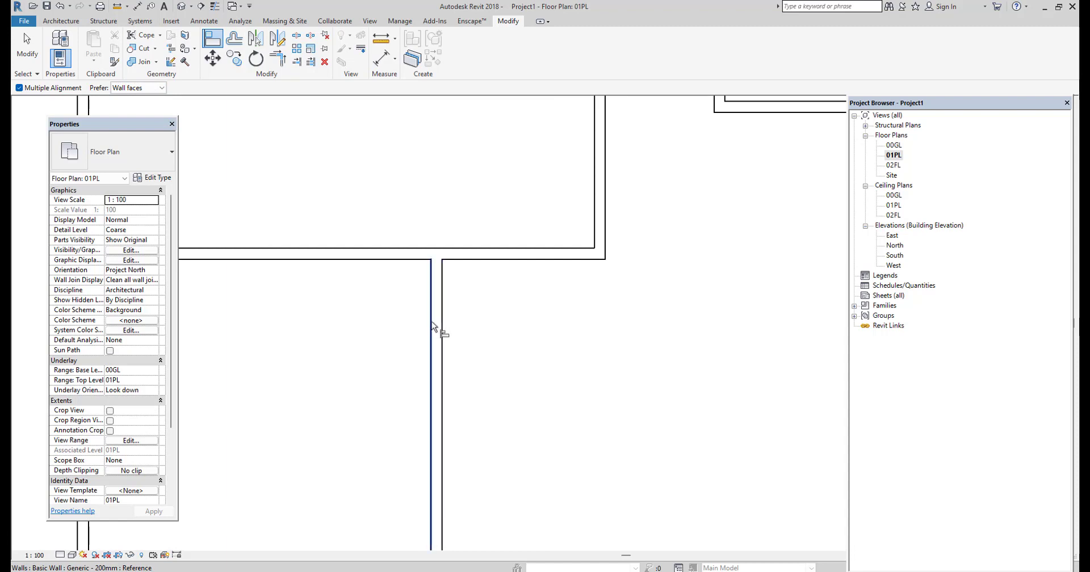
scroll(432, 323, down, 2)
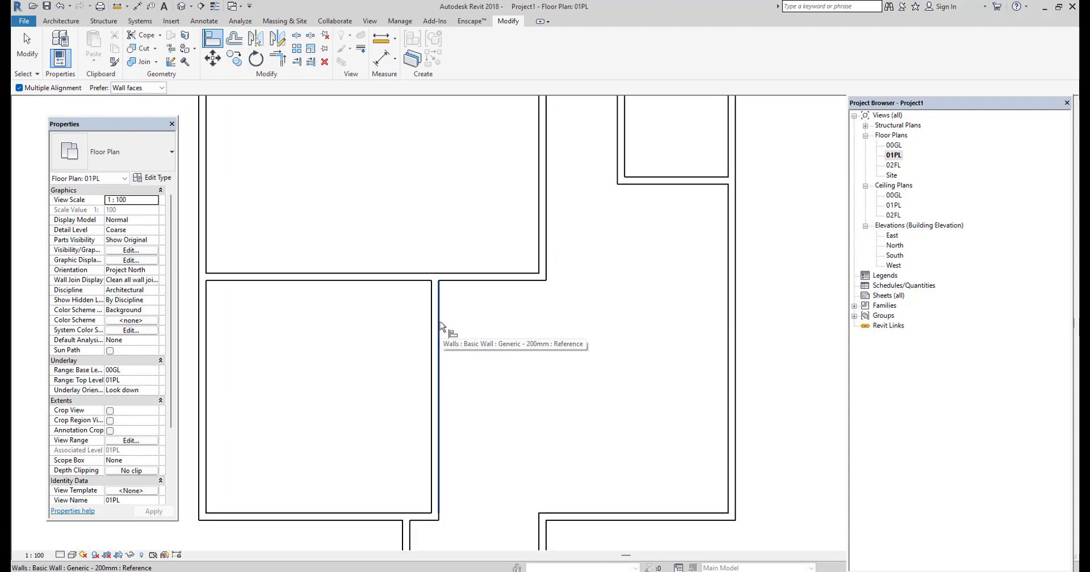
click(441, 323)
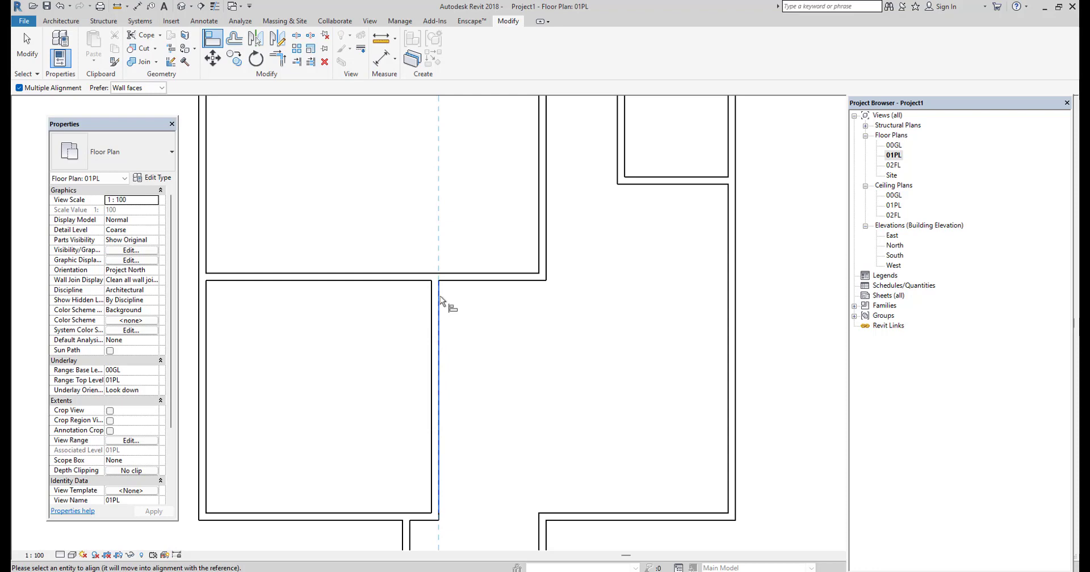
click(546, 195)
- Align the inner face of the bottom projection's left wall with the same interior wall face, keeping Multiple Alignment enabled
middle_drag(504, 401, 534, 290)
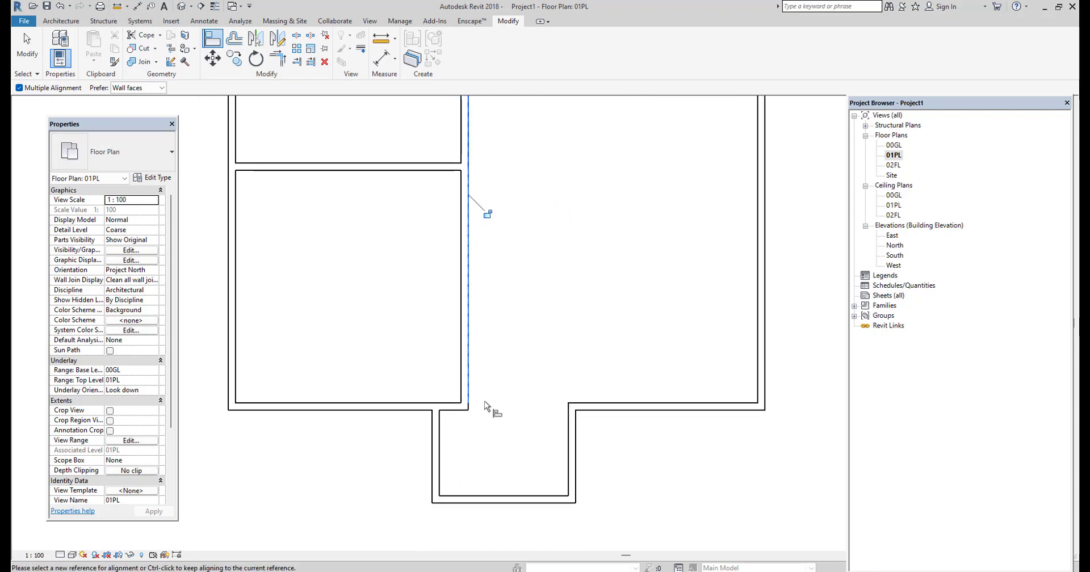
click(442, 439)
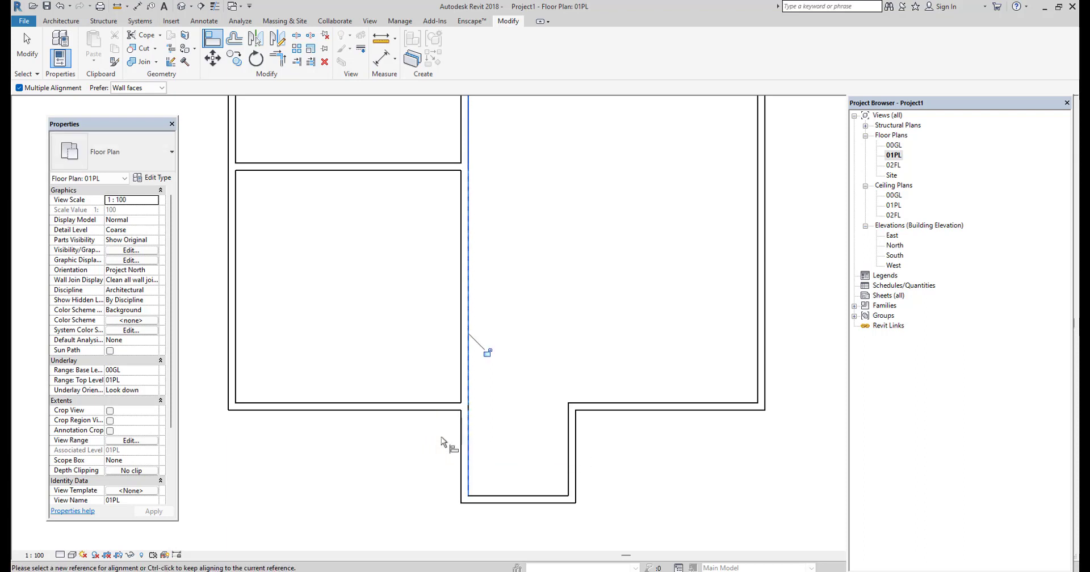
key(Escape)
scroll(499, 443, down, 3)
scroll(499, 443, down, 1)
middle_drag(561, 352, 511, 346)
key(Escape)
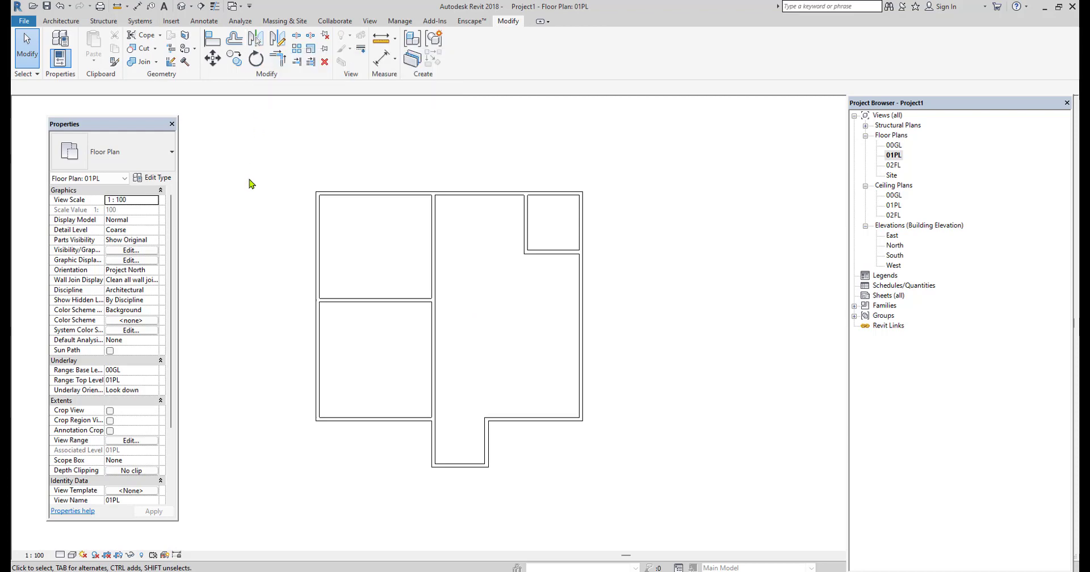
- Draw a freestanding vertical Generic - 200mm wall to the right of the house plan, extending beyond its upper and lower edges
scroll(252, 183, down, 2)
click(61, 21)
click(55, 48)
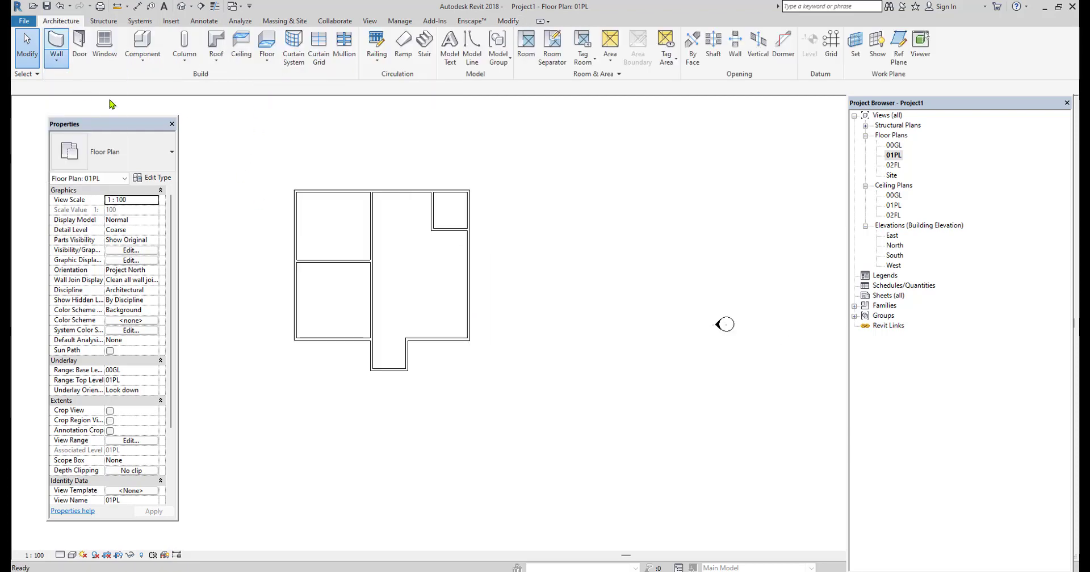
scroll(437, 307, down, 2)
click(534, 204)
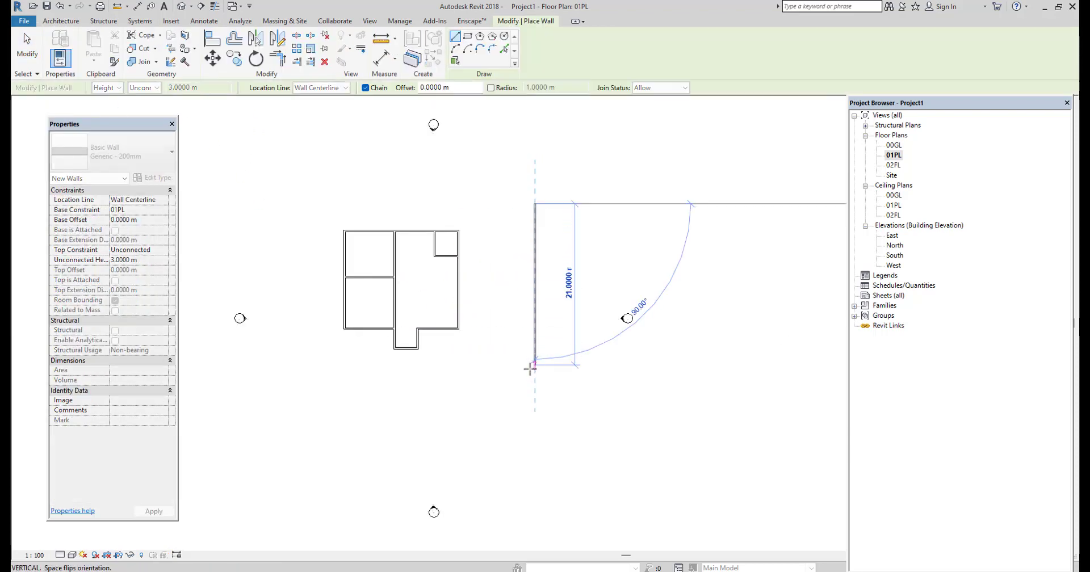
key(Escape)
click(502, 193)
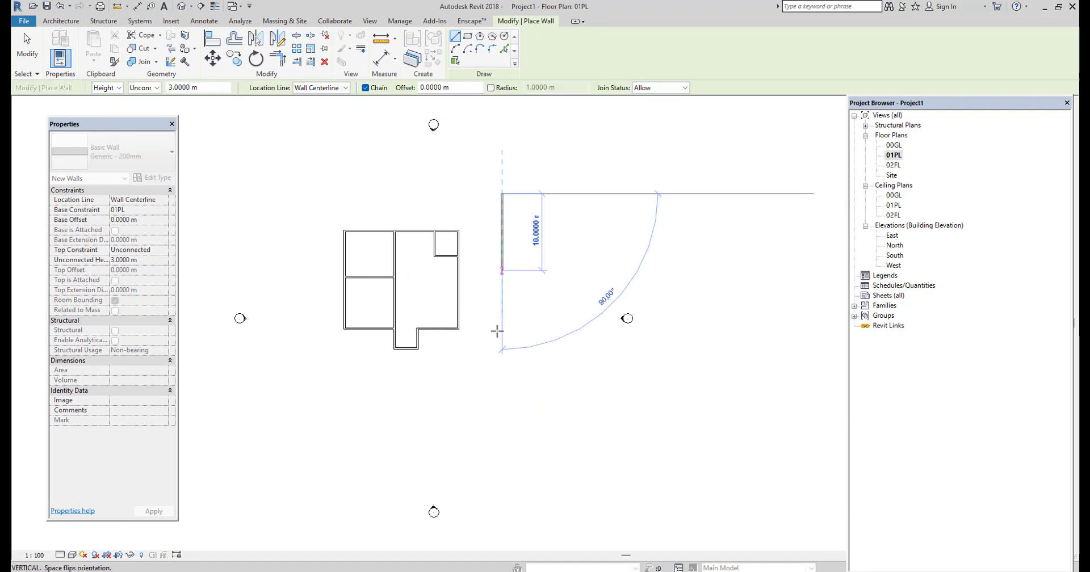
click(502, 363)
scroll(502, 284, up, 2)
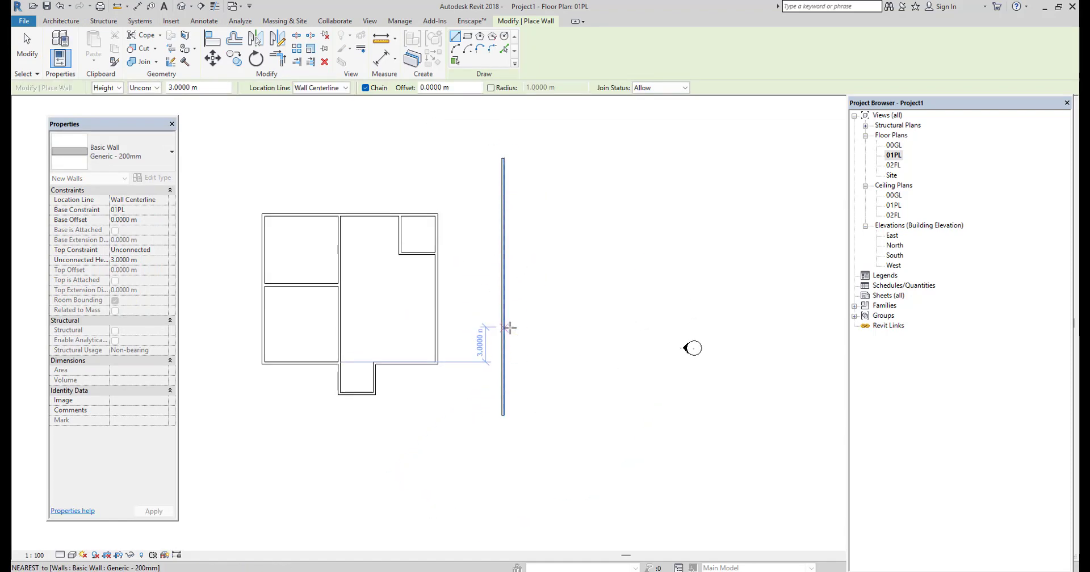
key(Escape)
key(Escape)
scroll(522, 341, down, 2)
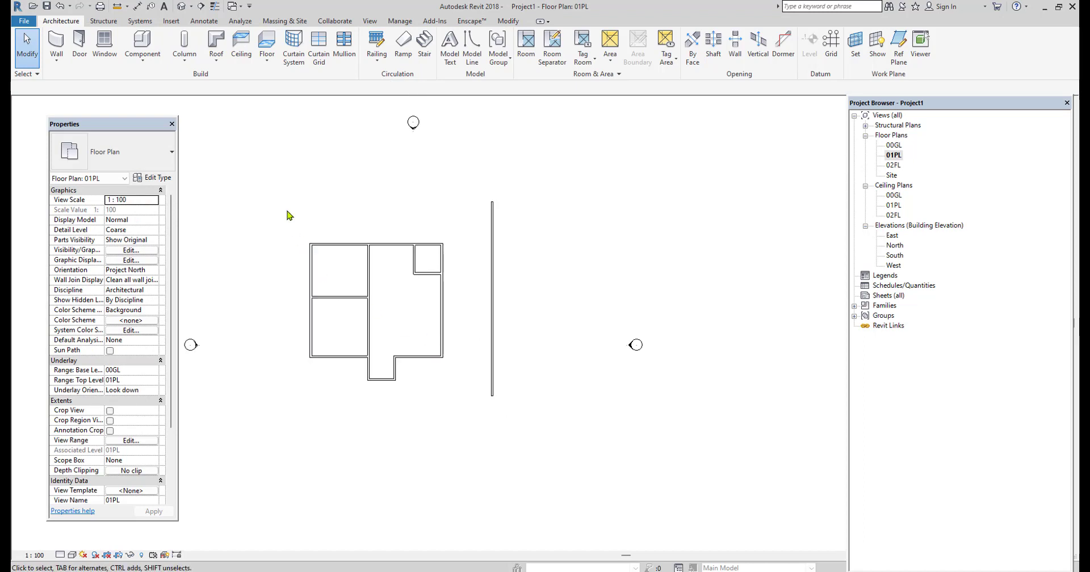
- Mirror a copy of all the house plan's walls across the freestanding vertical wall using Mirror - Pick Axis
drag(287, 215, 454, 400)
scroll(437, 370, down, 1)
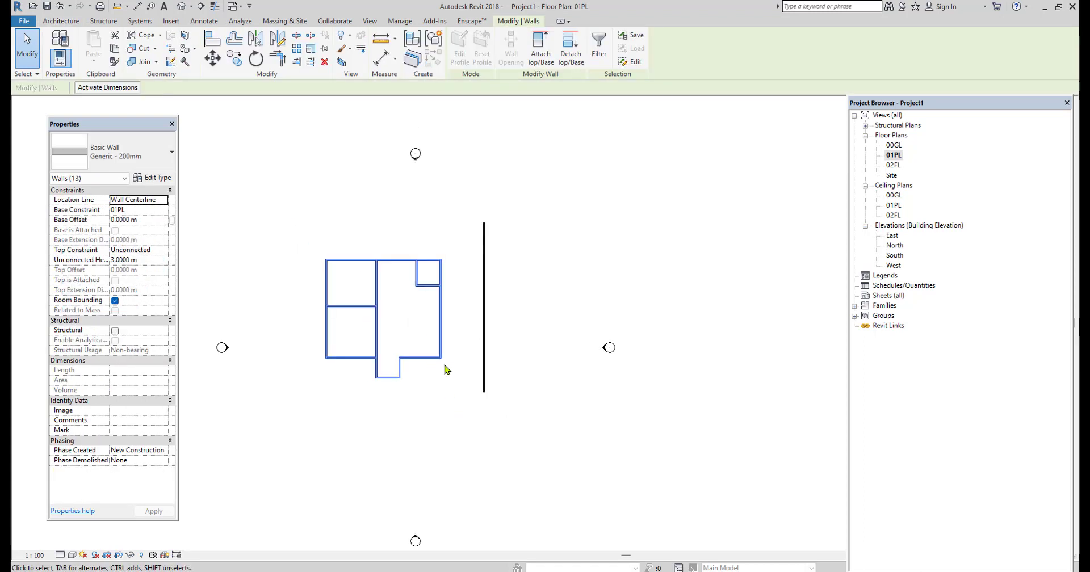
scroll(477, 349, down, 1)
scroll(479, 340, up, 2)
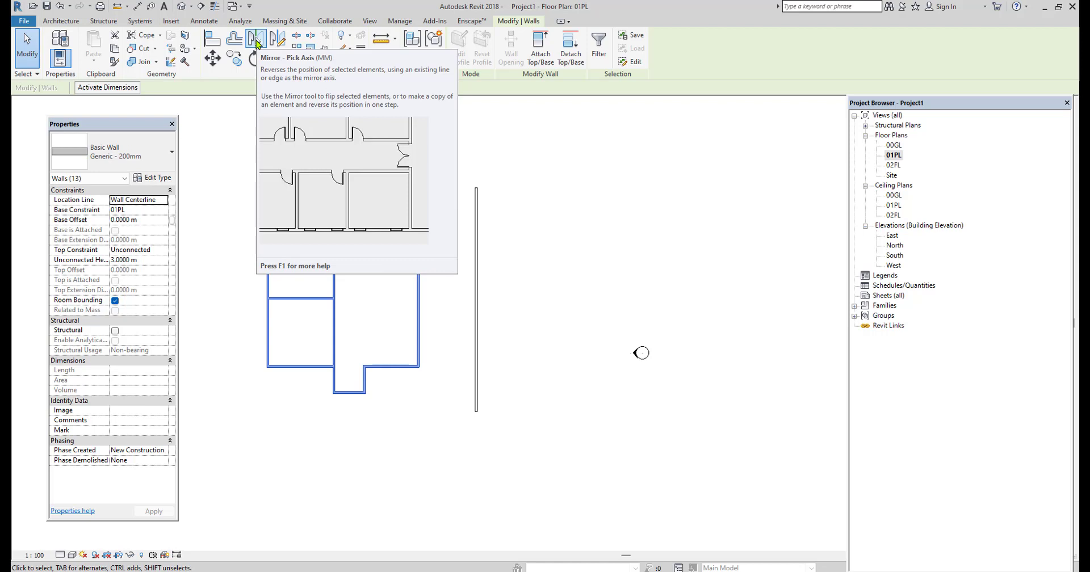
key(m)
key(m)
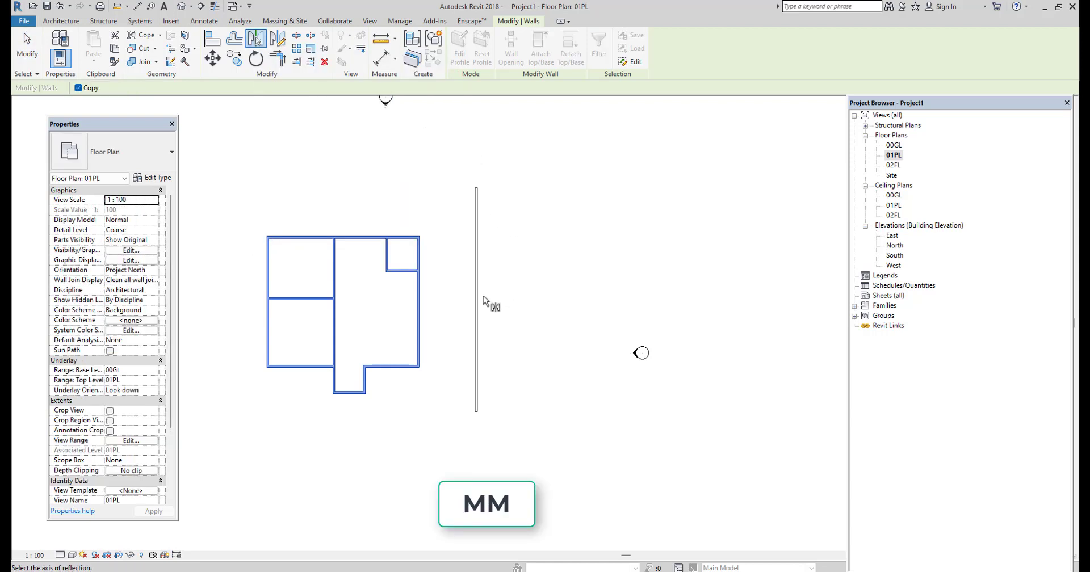
click(484, 298)
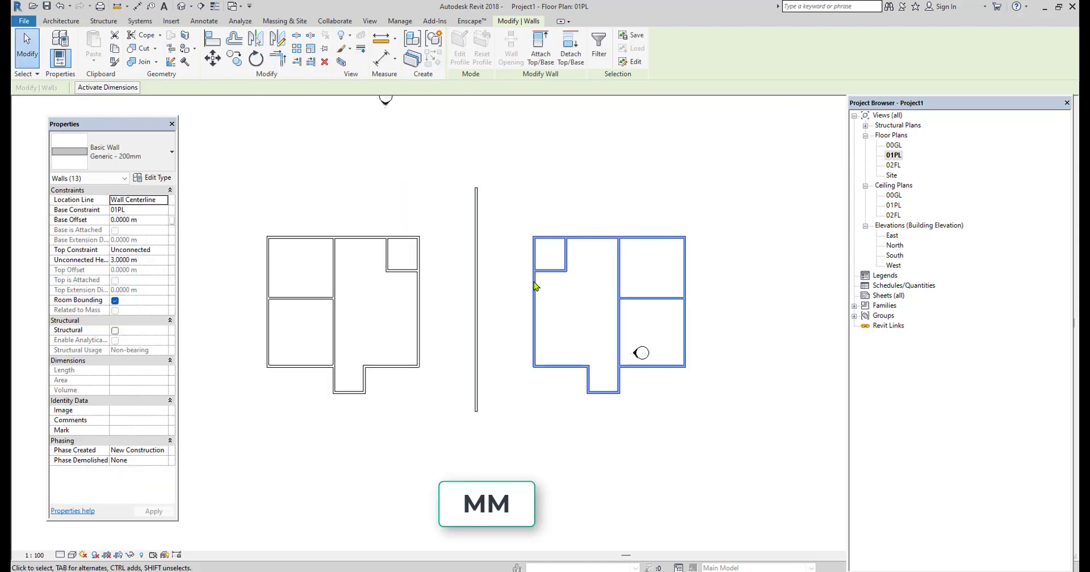
scroll(506, 235, down, 2)
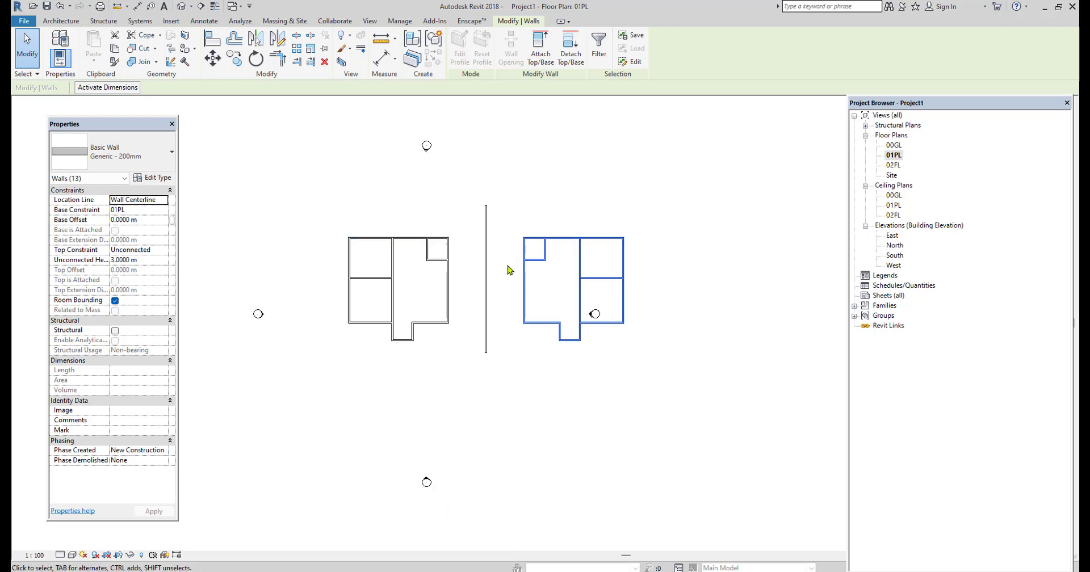
scroll(509, 270, up, 2)
click(544, 408)
scroll(545, 410, down, 1)
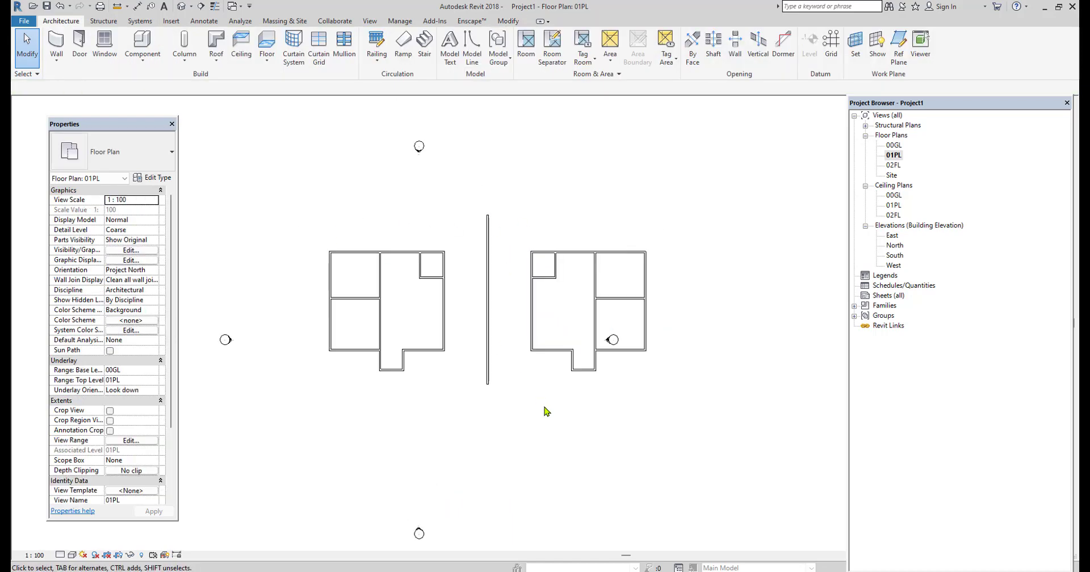
- Undo the mirrored copy and delete the freestanding vertical wall used as the mirror axis
key(ctrl+z)
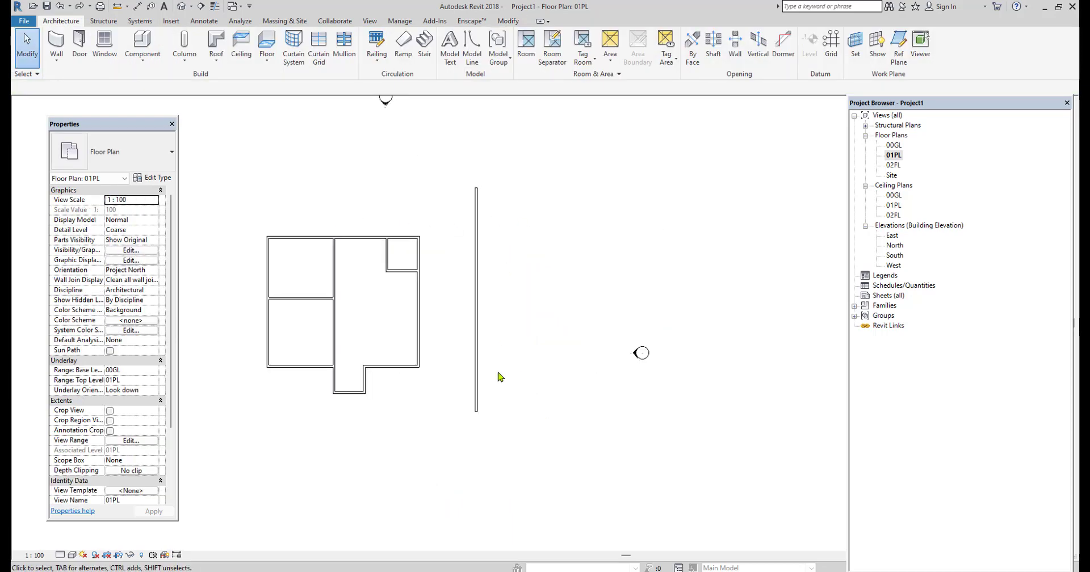
click(478, 384)
key(Delete)
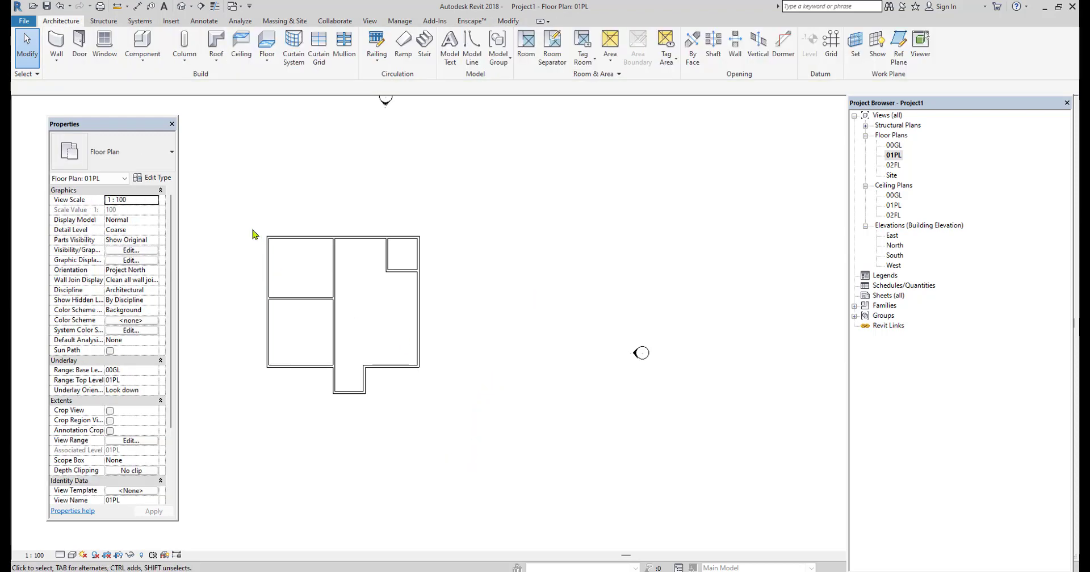
- Mirror a copy of all the house plan's walls across a vertical axis drawn to the plan's right, keeping Copy enabled
drag(241, 200, 510, 443)
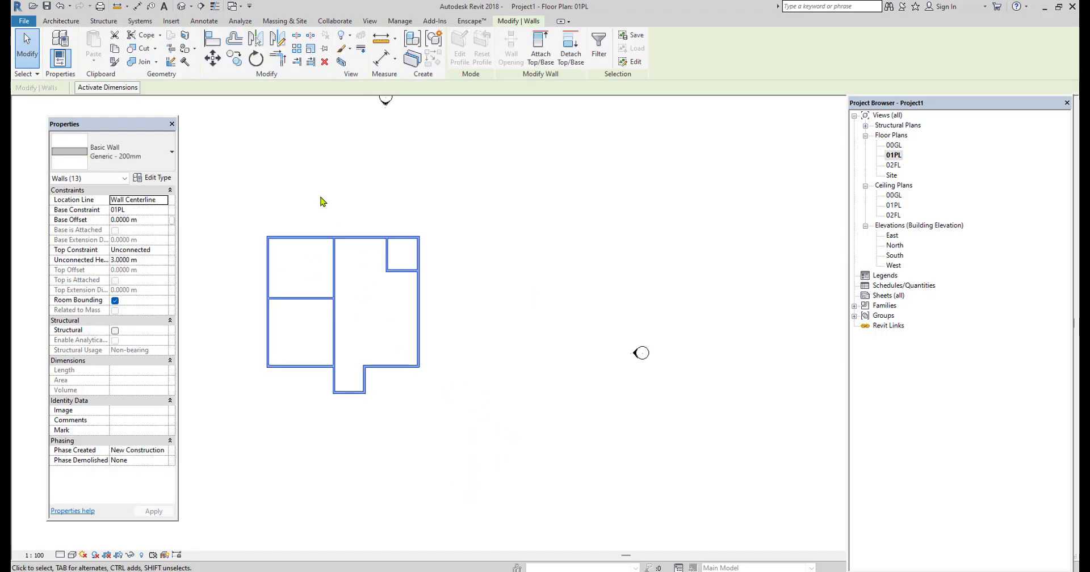
click(277, 42)
middle_drag(434, 311, 516, 314)
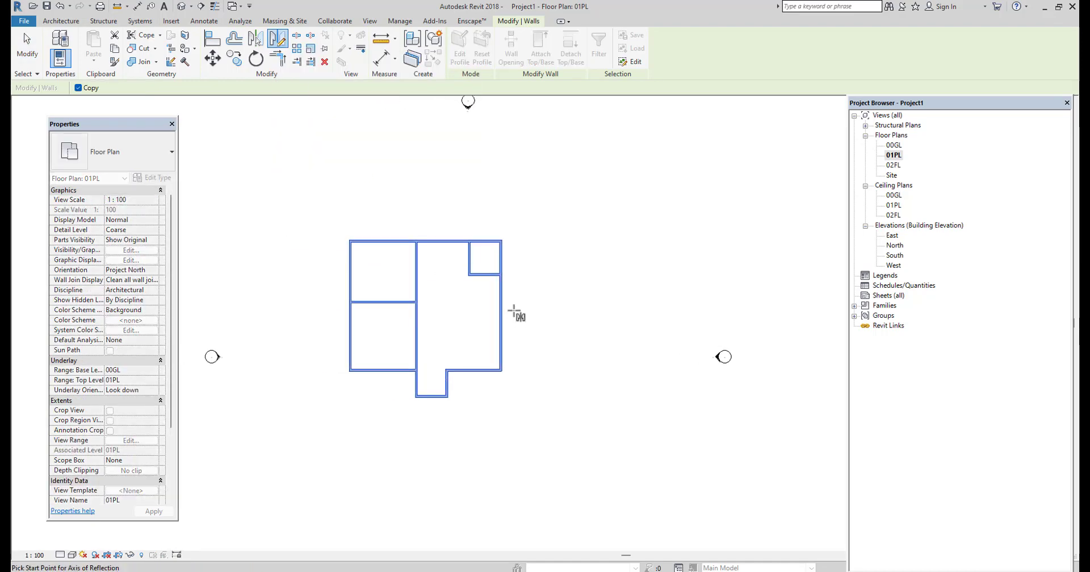
click(545, 205)
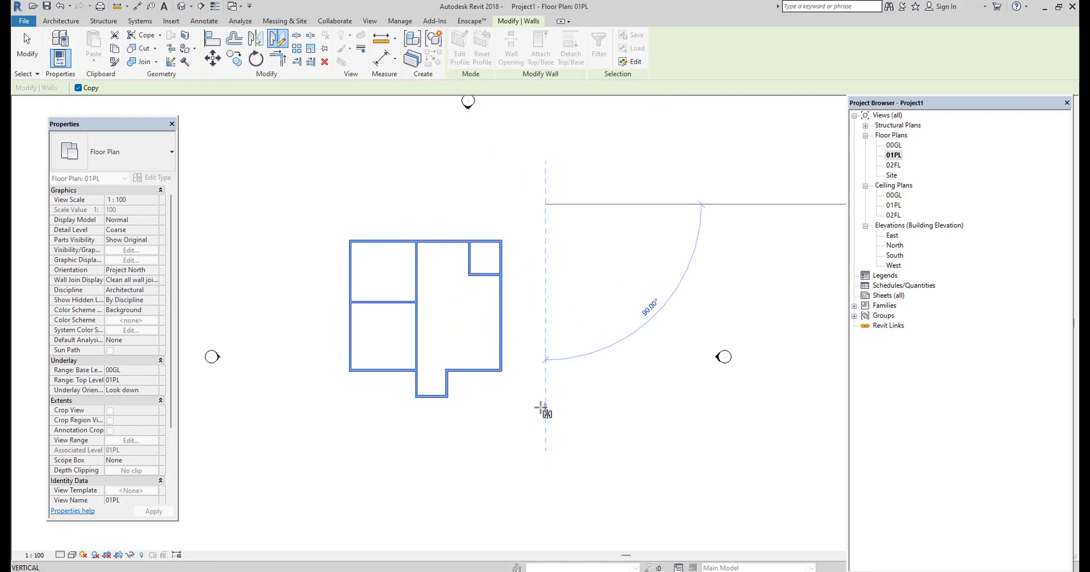
click(546, 409)
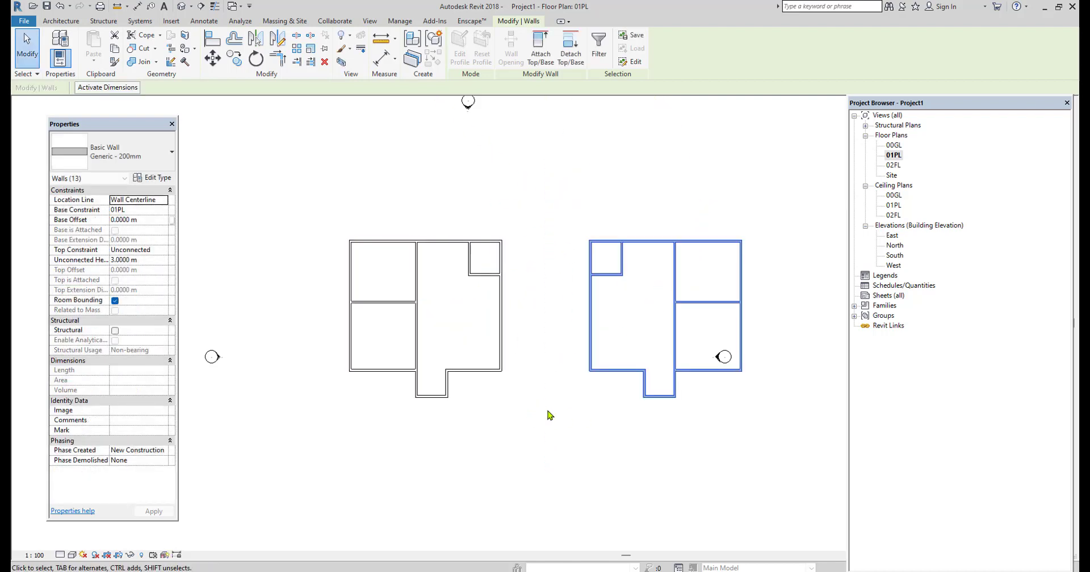
click(723, 447)
middle_drag(714, 446, 661, 436)
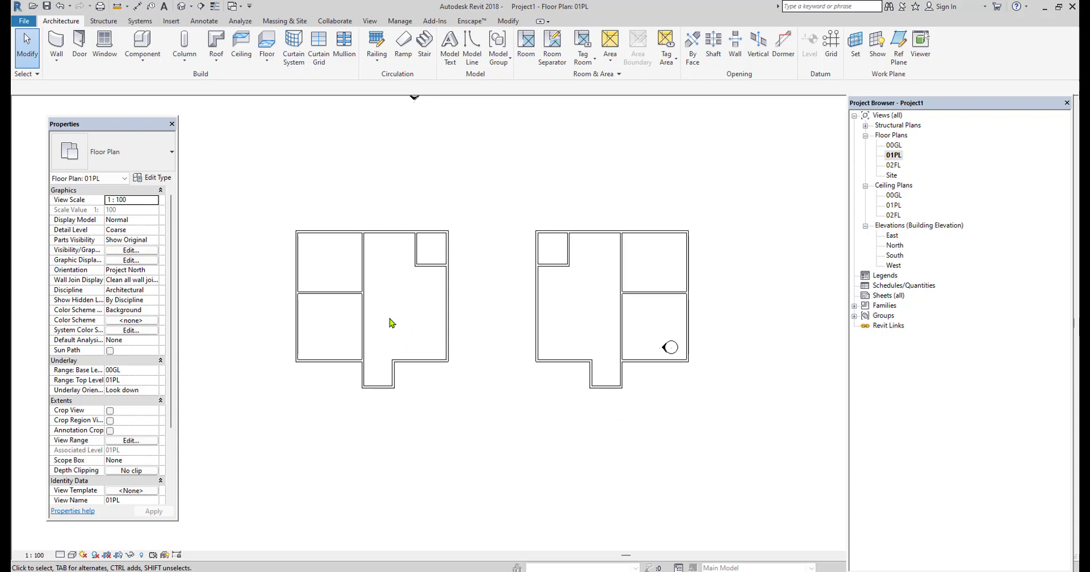
drag(261, 166, 497, 492)
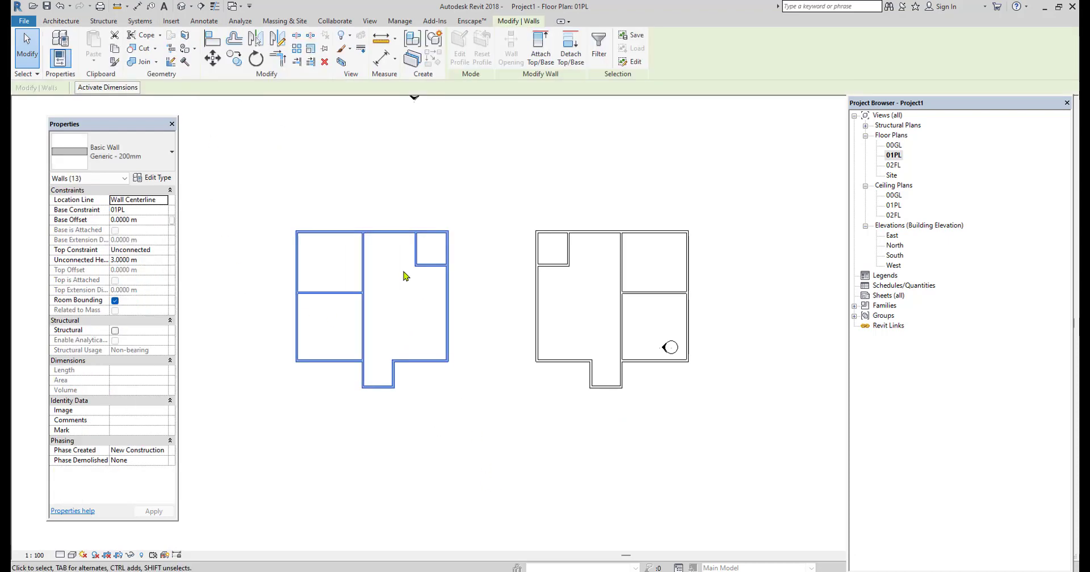
click(395, 173)
- Split the bottom wall of the original plan's lower-left room slightly left of its midpoint, with Delete Inner Segment off
scroll(273, 432, up, 4)
middle_drag(361, 352, 419, 443)
scroll(408, 372, up, 1)
middle_drag(424, 388, 443, 421)
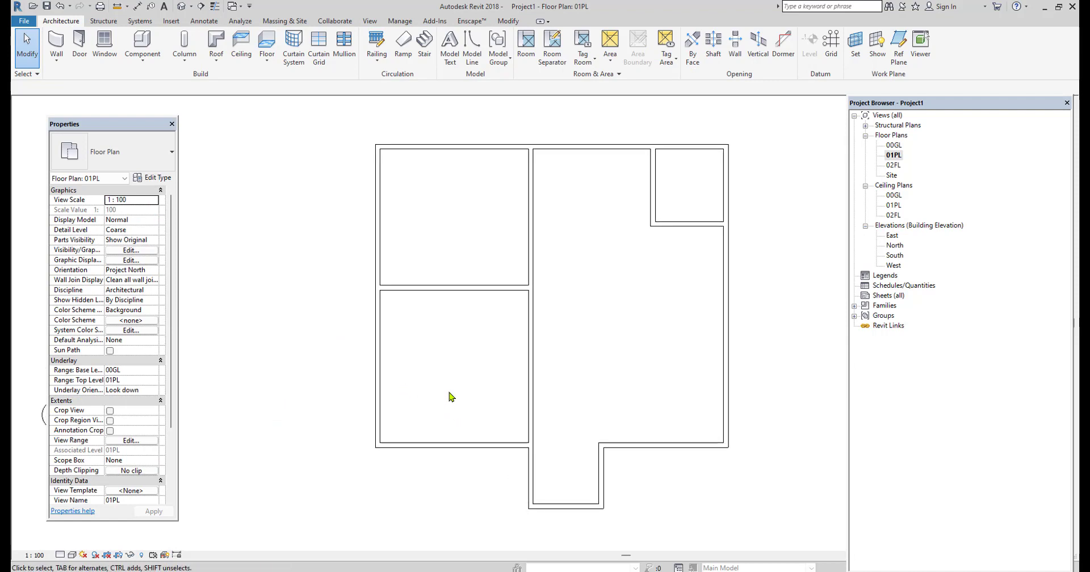
middle_drag(591, 430, 545, 417)
scroll(506, 479, up, 3)
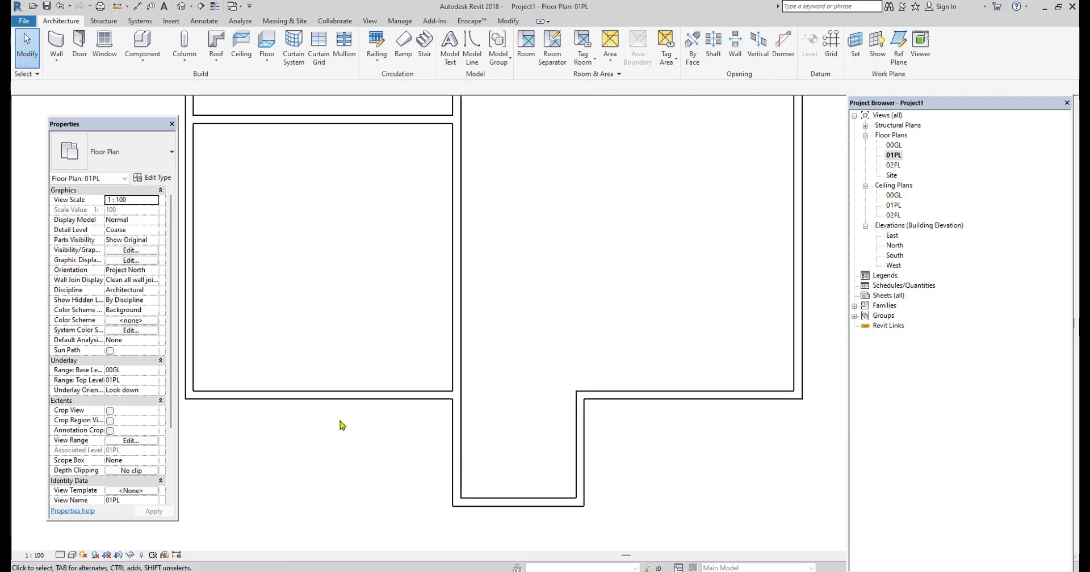
middle_drag(343, 426, 499, 433)
click(477, 433)
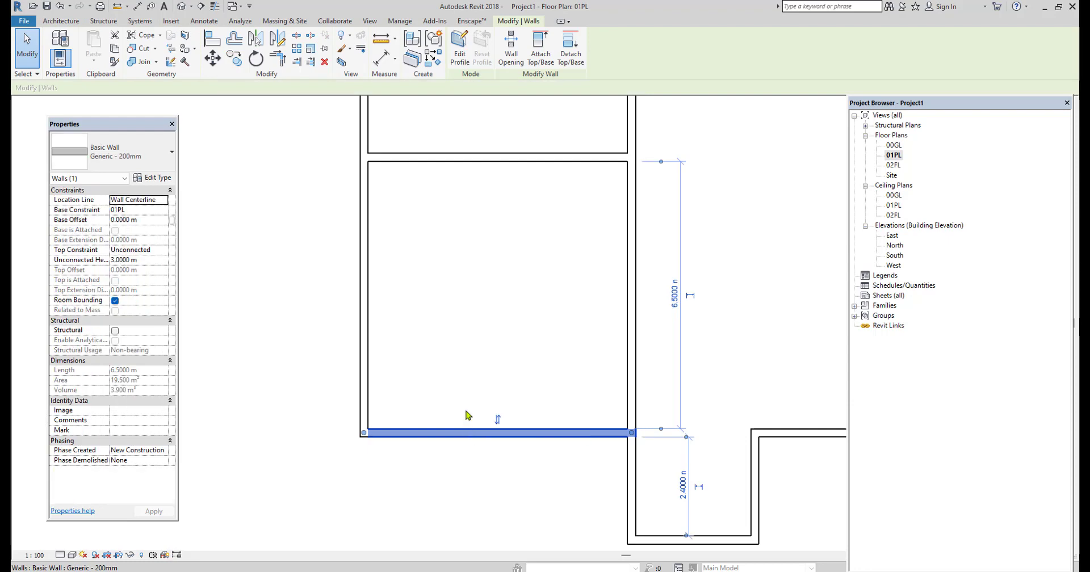
click(297, 35)
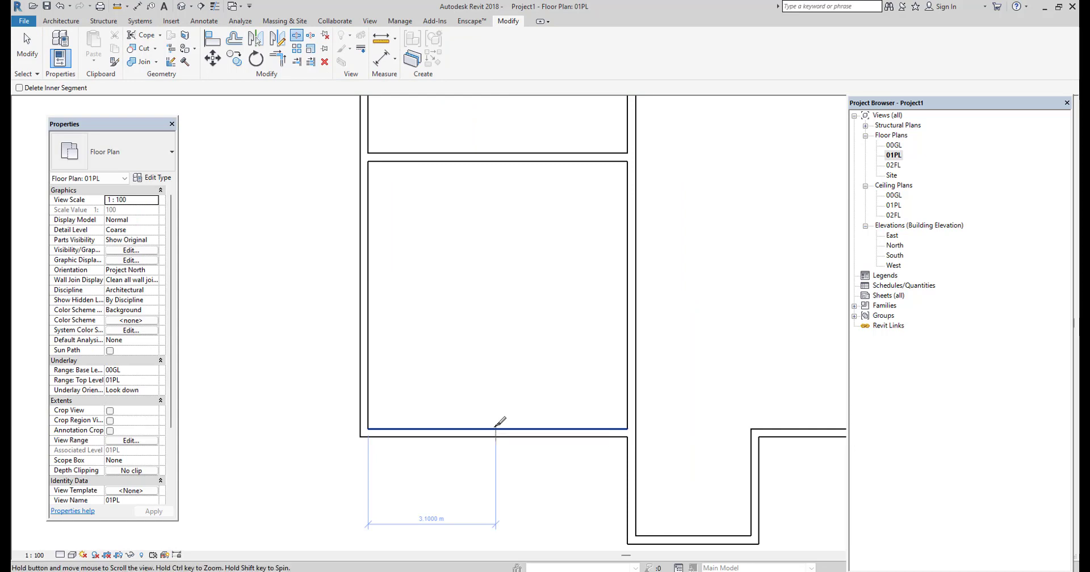
middle_drag(499, 426, 489, 396)
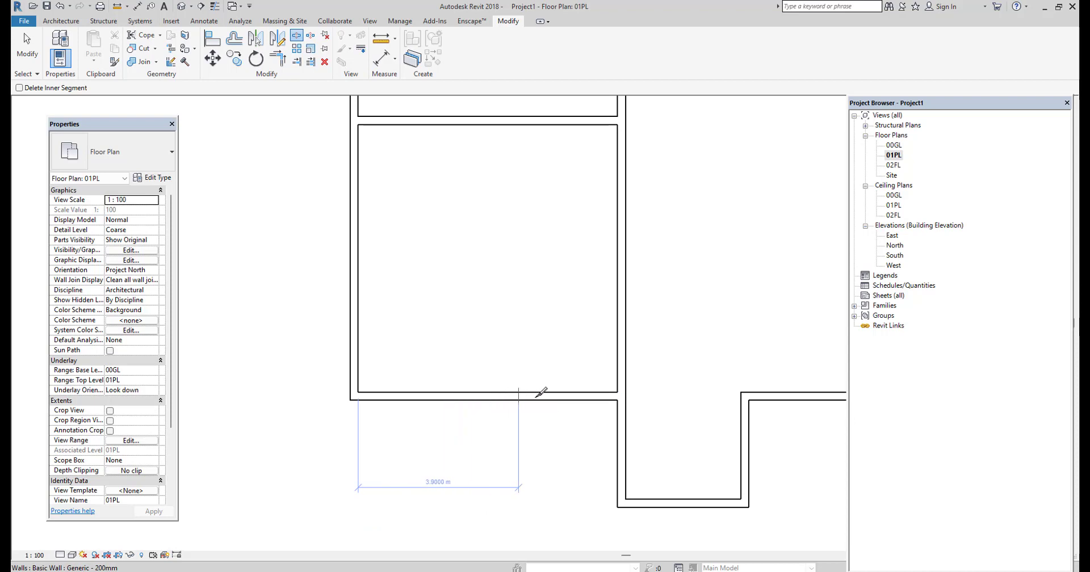
click(469, 396)
right_click(469, 310)
click(484, 321)
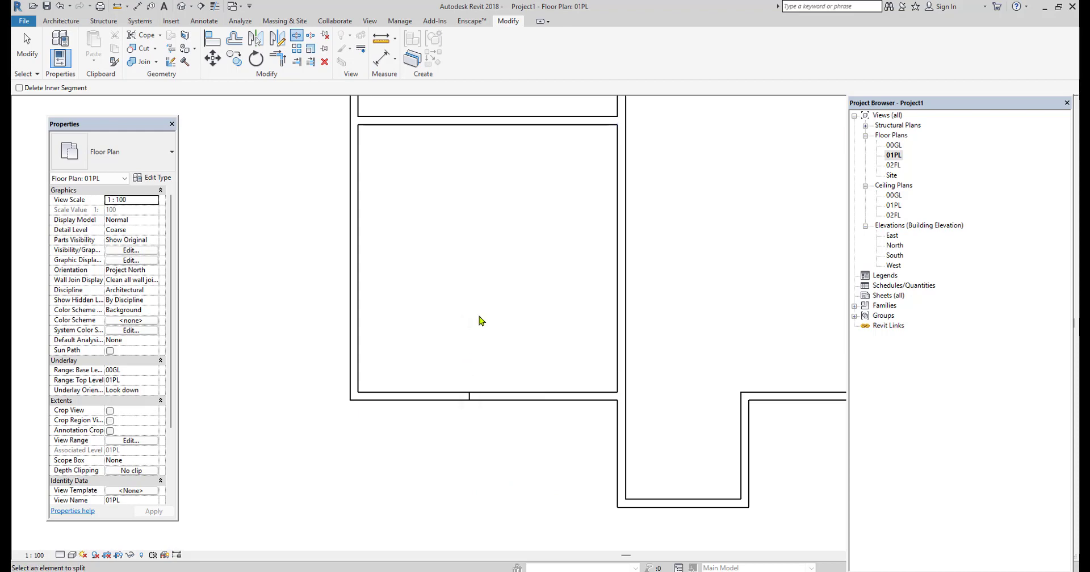
- Delete the left segment of the split bottom wall in the original plan's lower-left room
click(494, 396)
click(451, 396)
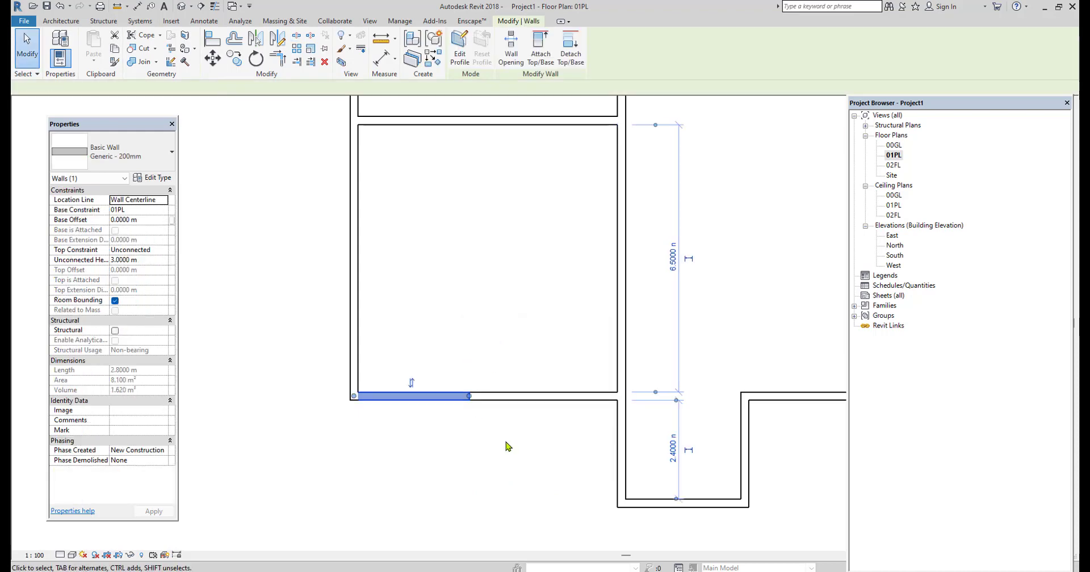
click(503, 419)
click(434, 403)
key(Delete)
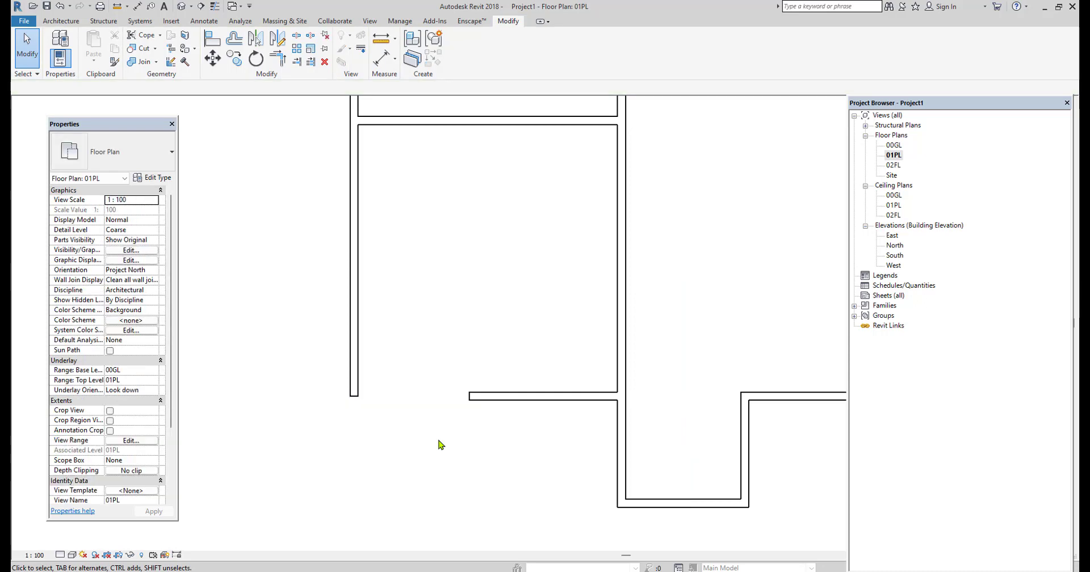
- Split the lower-left room's outer left wall with Split with Gap about midway along the room, using a 0.0254 m joint gap
scroll(442, 447, down, 2)
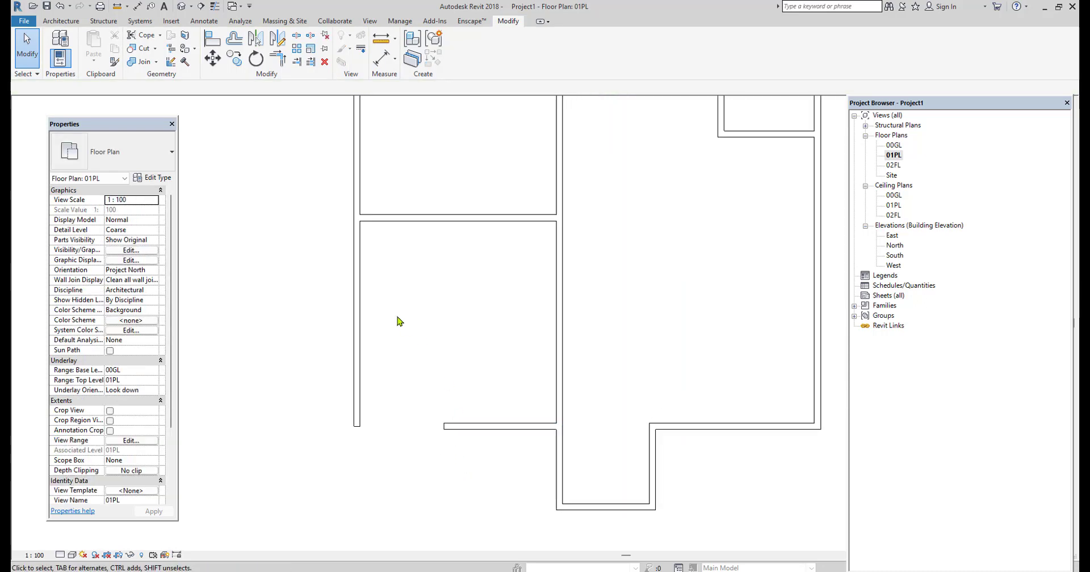
scroll(401, 332, up, 2)
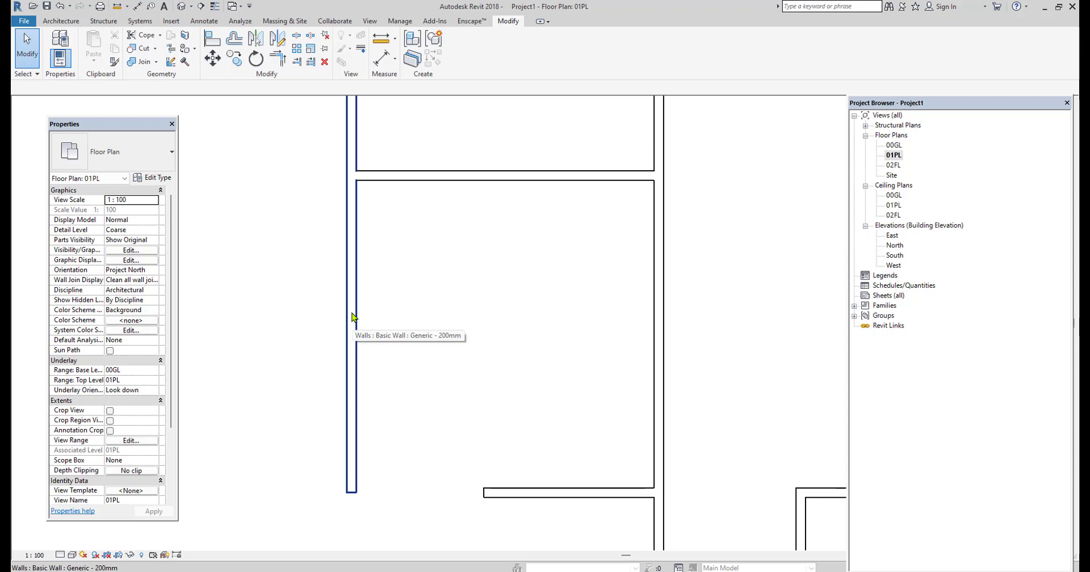
click(352, 317)
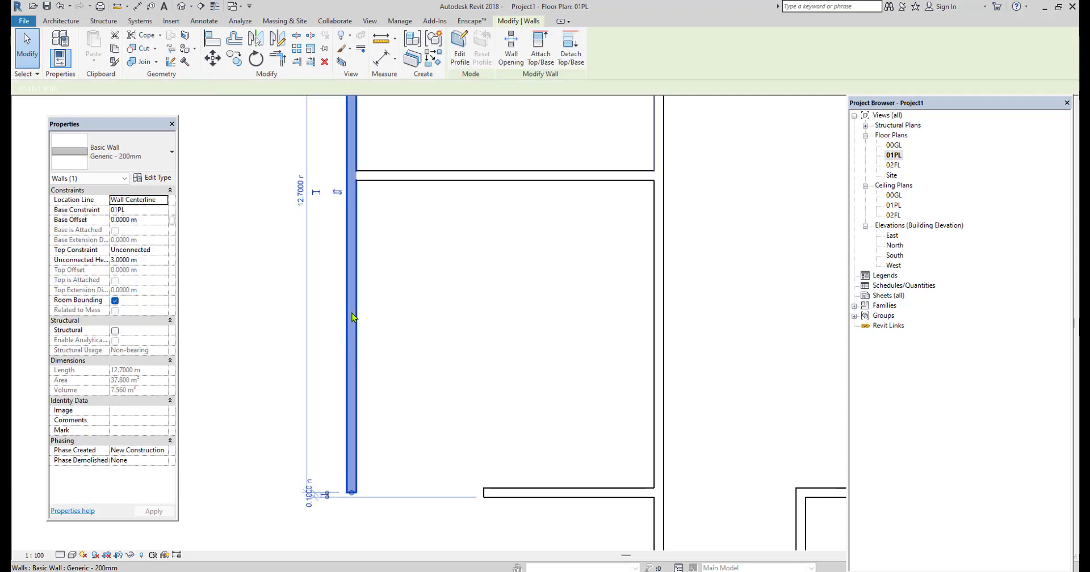
click(309, 39)
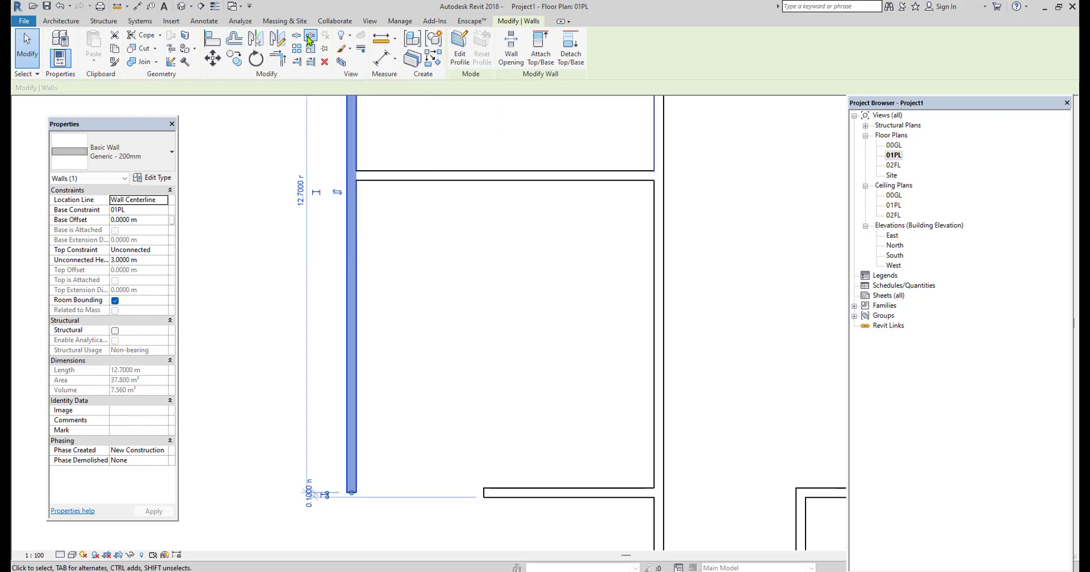
click(635, 196)
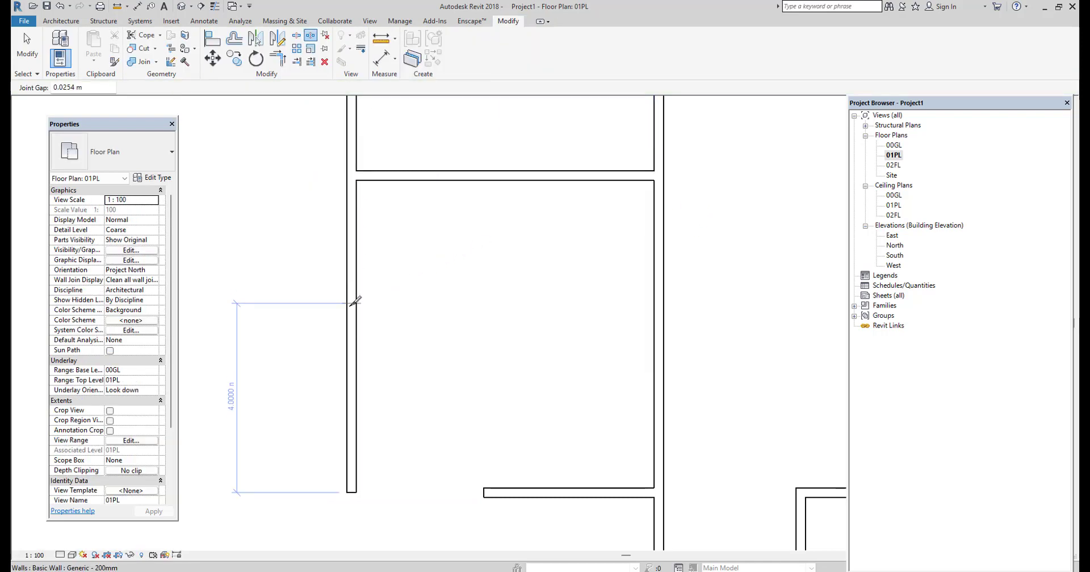
click(352, 312)
right_click(470, 281)
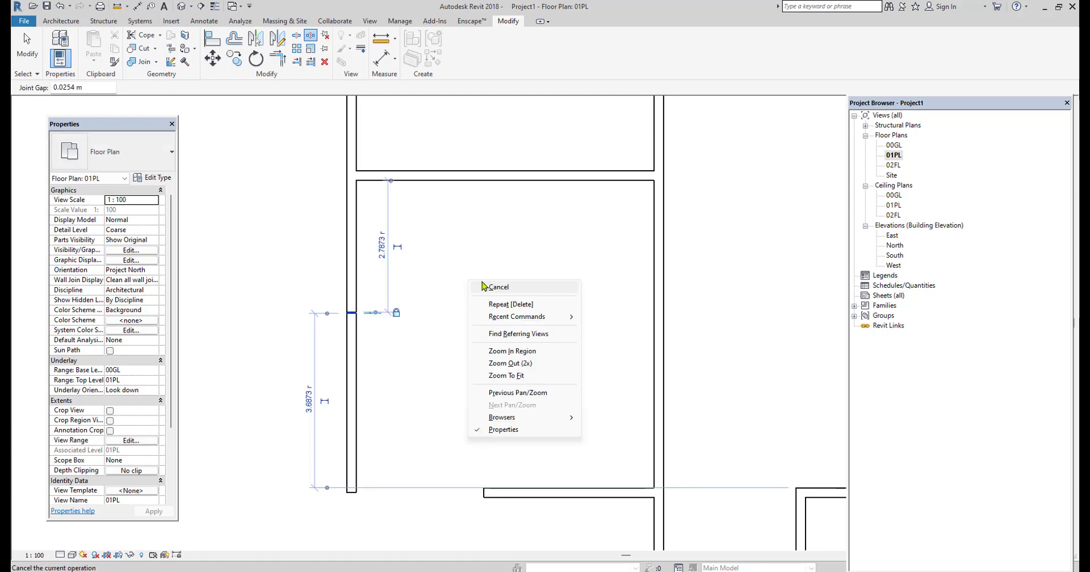
click(492, 291)
right_click(484, 285)
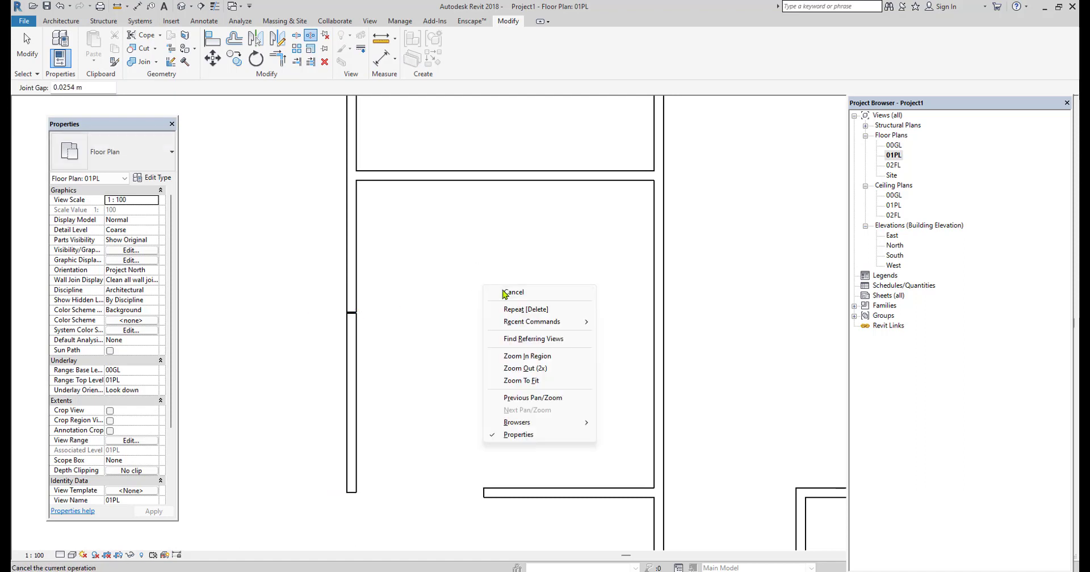
click(503, 294)
- Examine the joint between the two segments of the split outer left wall up close and within the whole plan
scroll(348, 314, up, 3)
scroll(344, 313, up, 5)
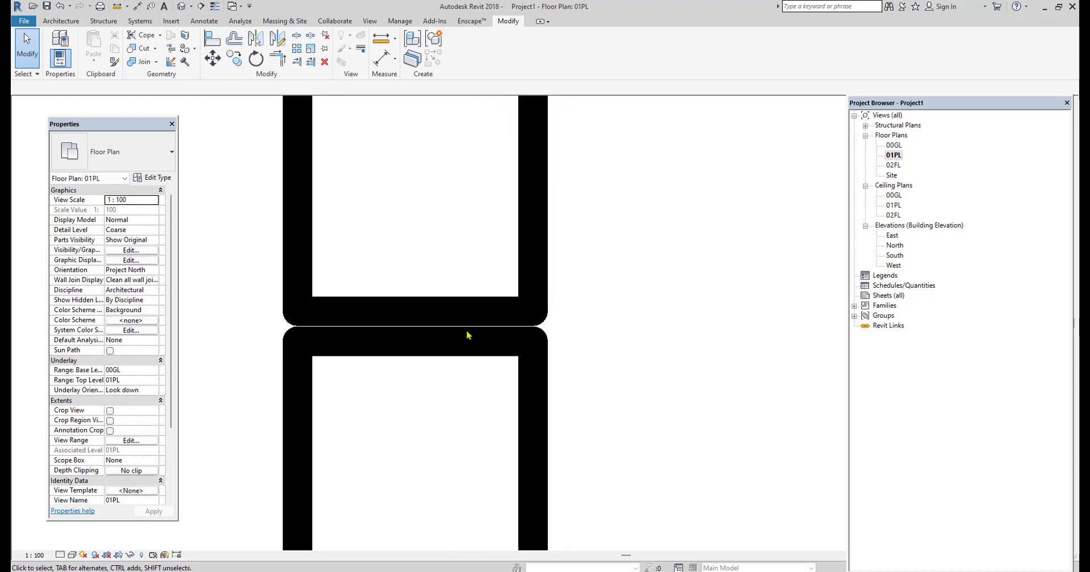
scroll(396, 299, down, 7)
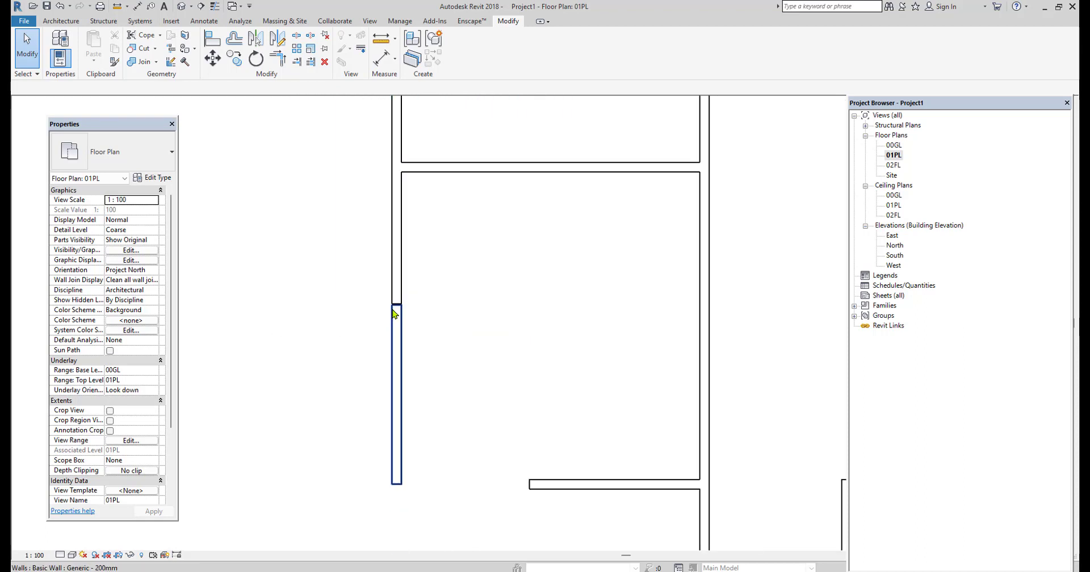
scroll(394, 312, up, 5)
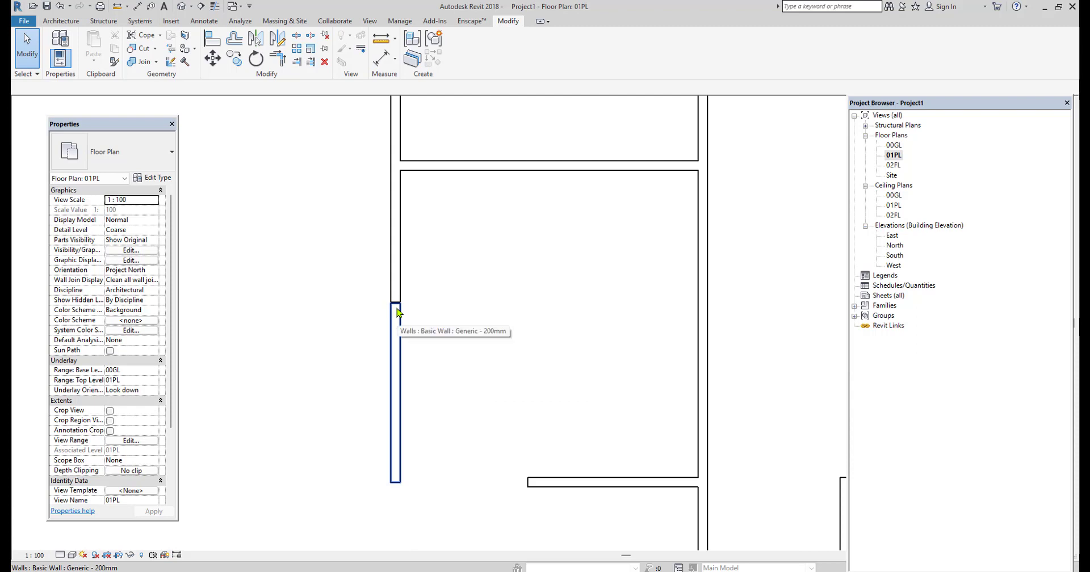
scroll(460, 336, down, 1)
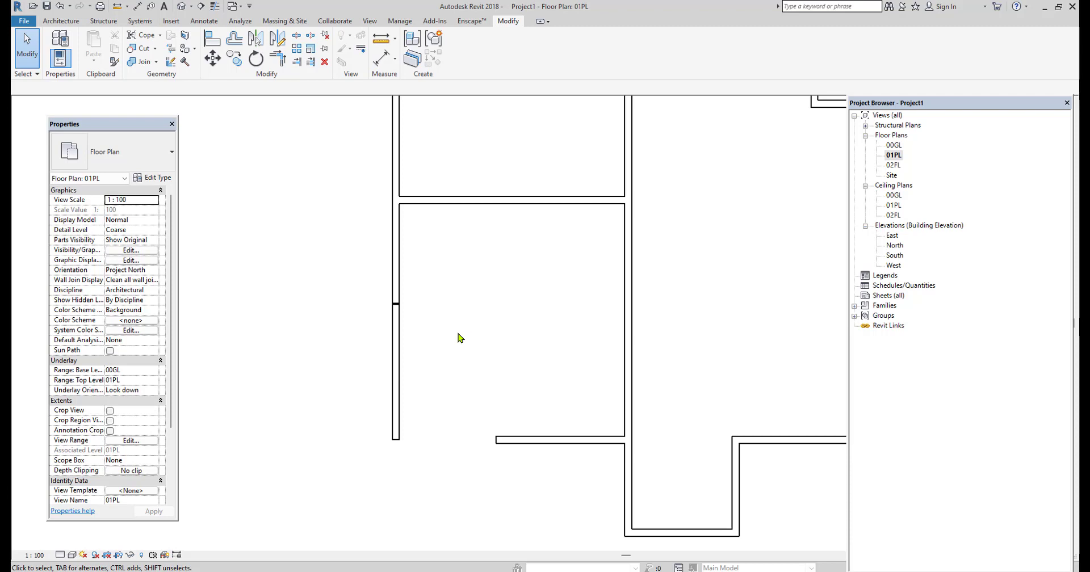
scroll(443, 339, down, 4)
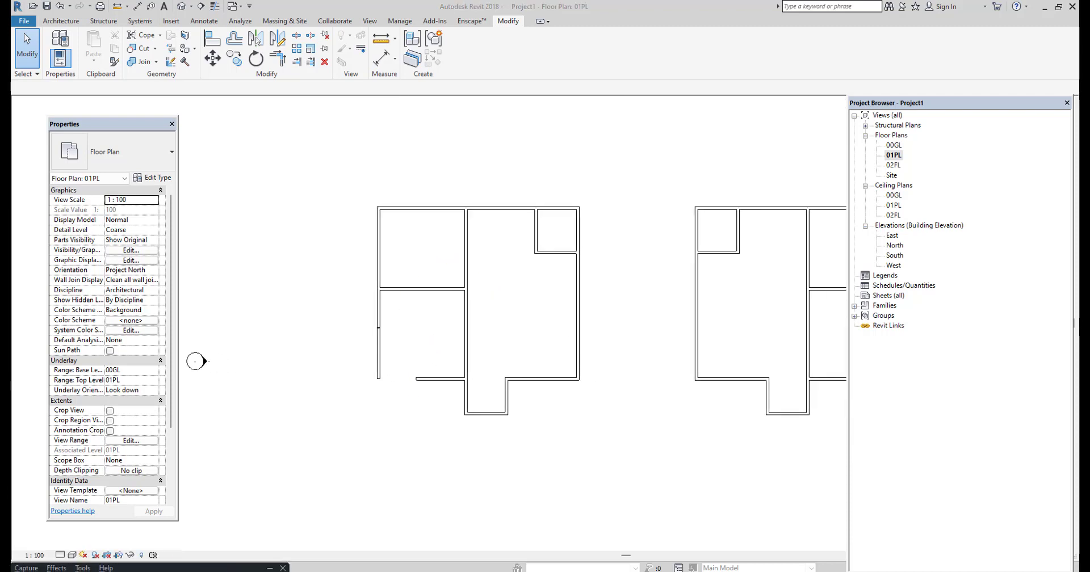
middle_drag(644, 402, 562, 395)
scroll(423, 382, down, 3)
scroll(549, 388, up, 1)
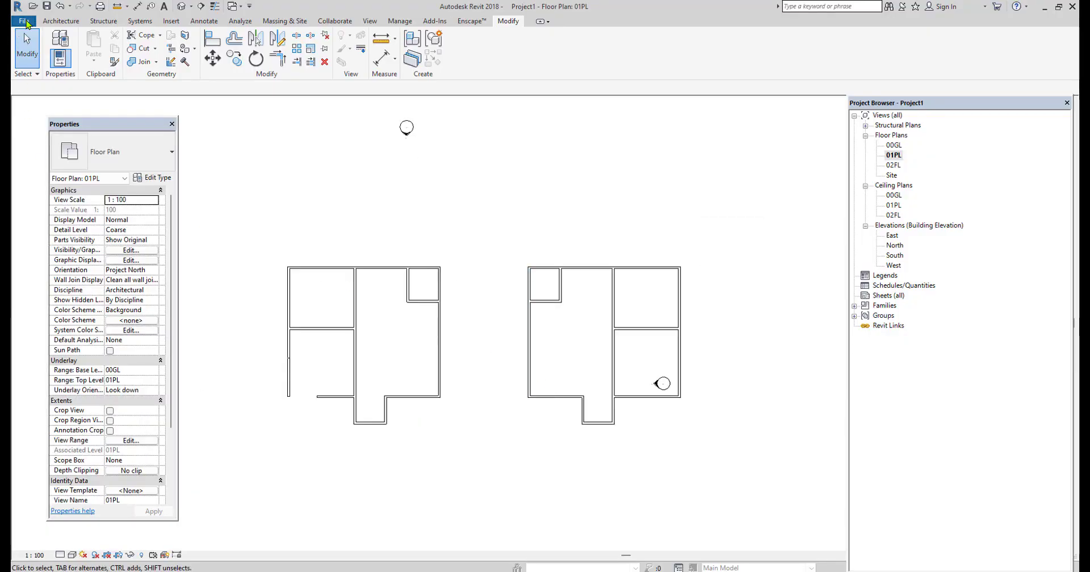
- Start saving the model as a project, create a new folder in Templates and open the REVIT PROJECTS folder as the destination
click(26, 21)
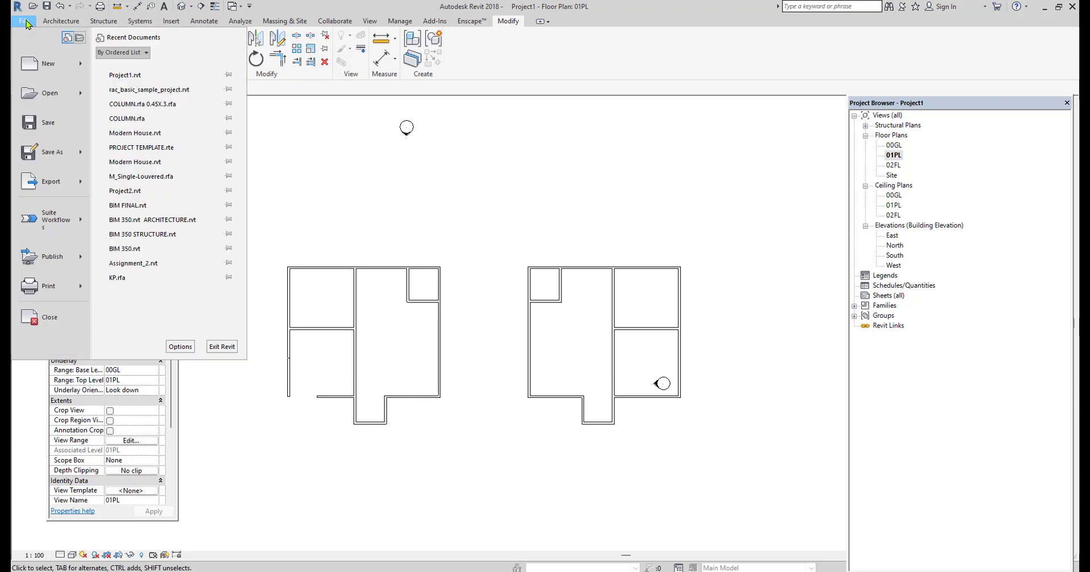
mouse_move(57, 158)
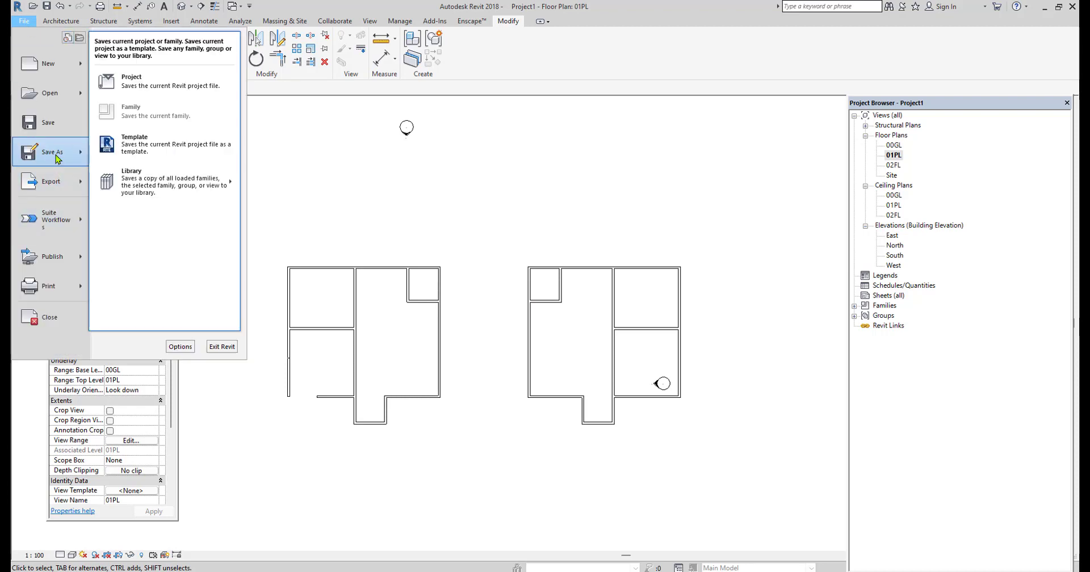
click(151, 89)
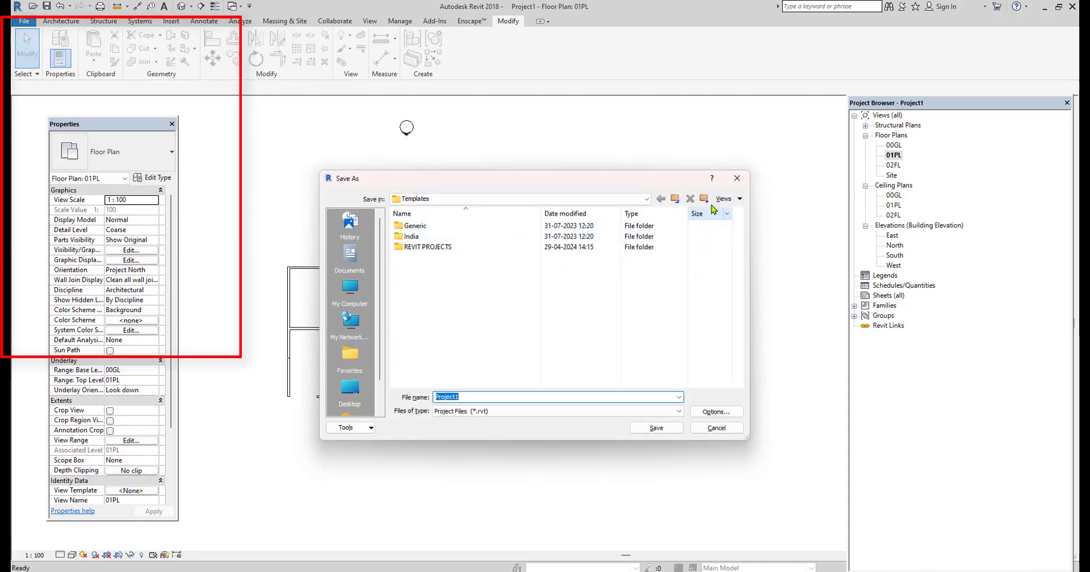
click(704, 199)
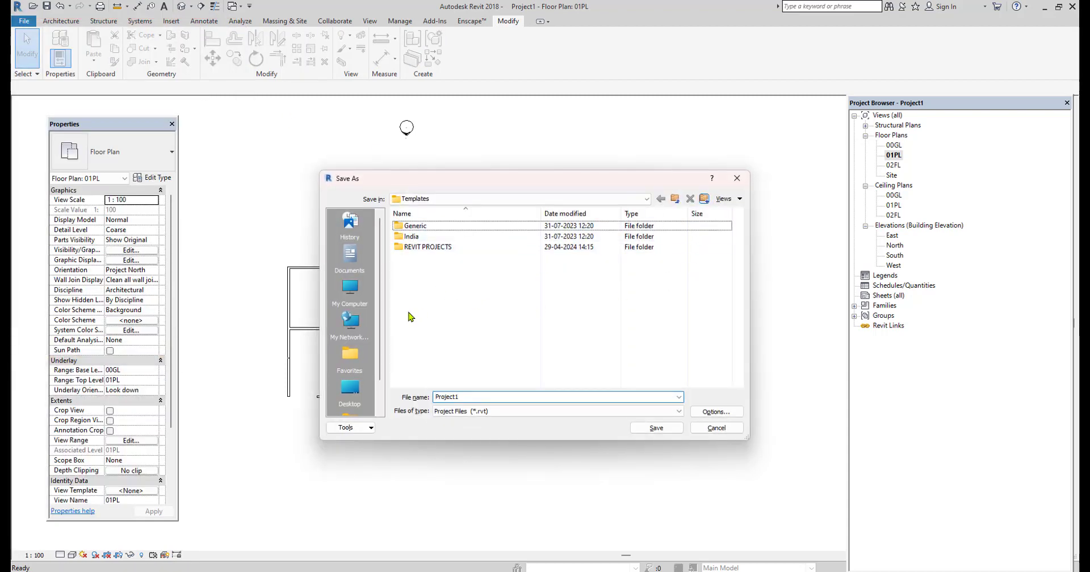
click(489, 328)
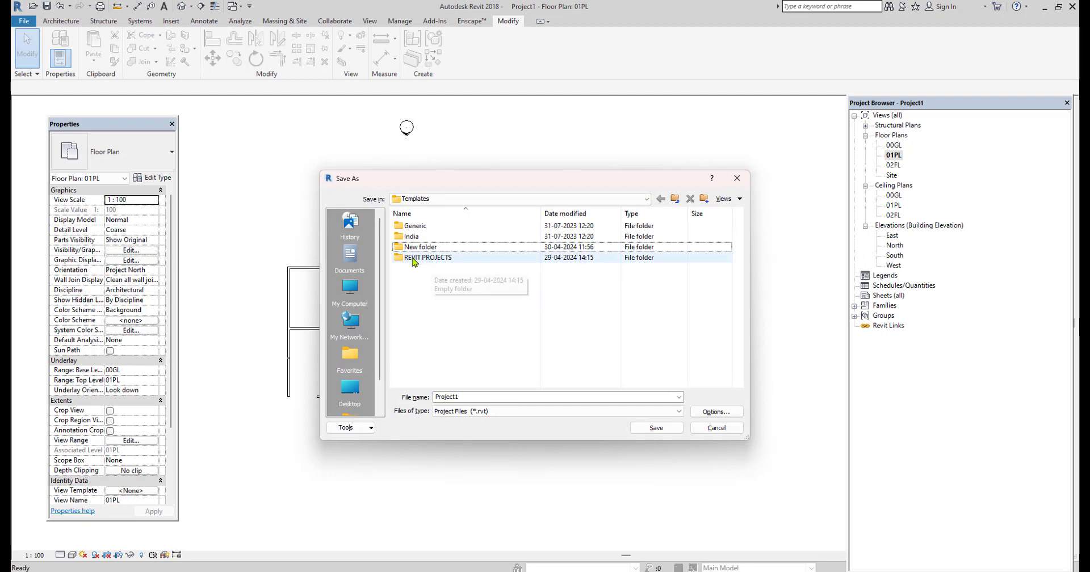
double_click(431, 259)
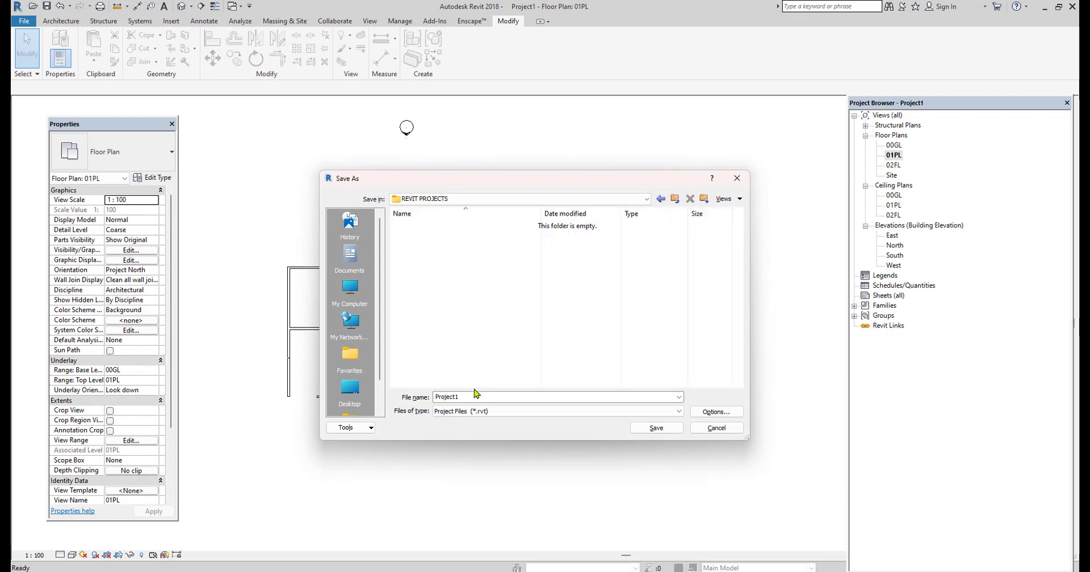
- Save the project as Project1 in the REVIT PROJECTS folder with maximum backups set to 2
double_click(474, 396)
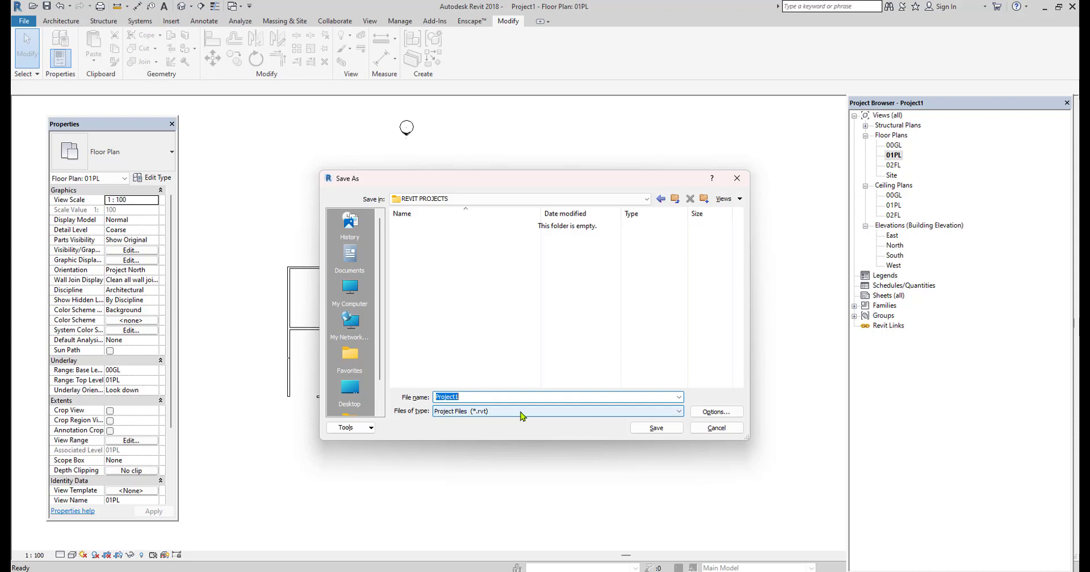
click(720, 413)
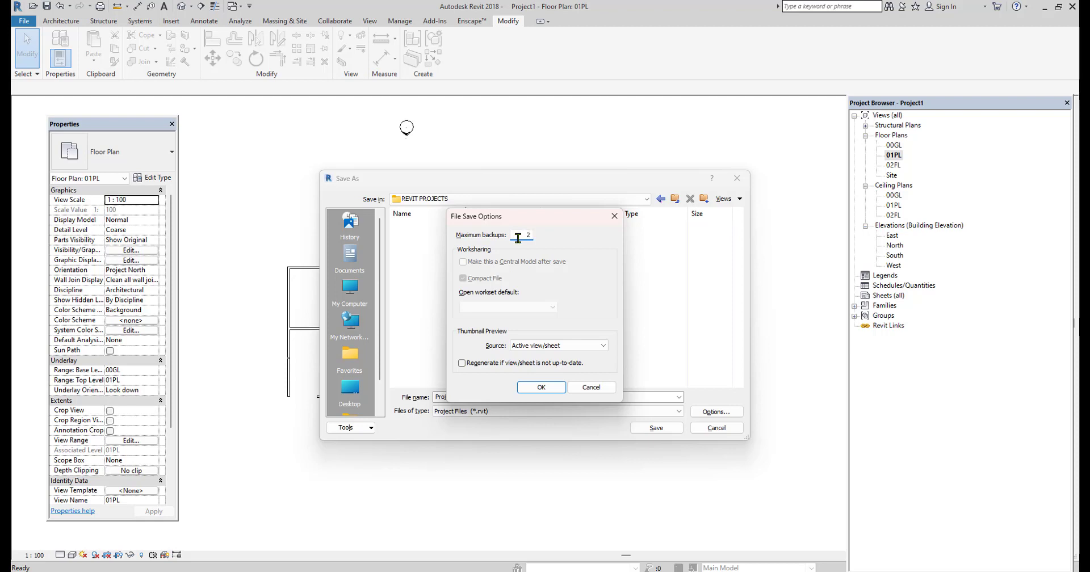
click(553, 388)
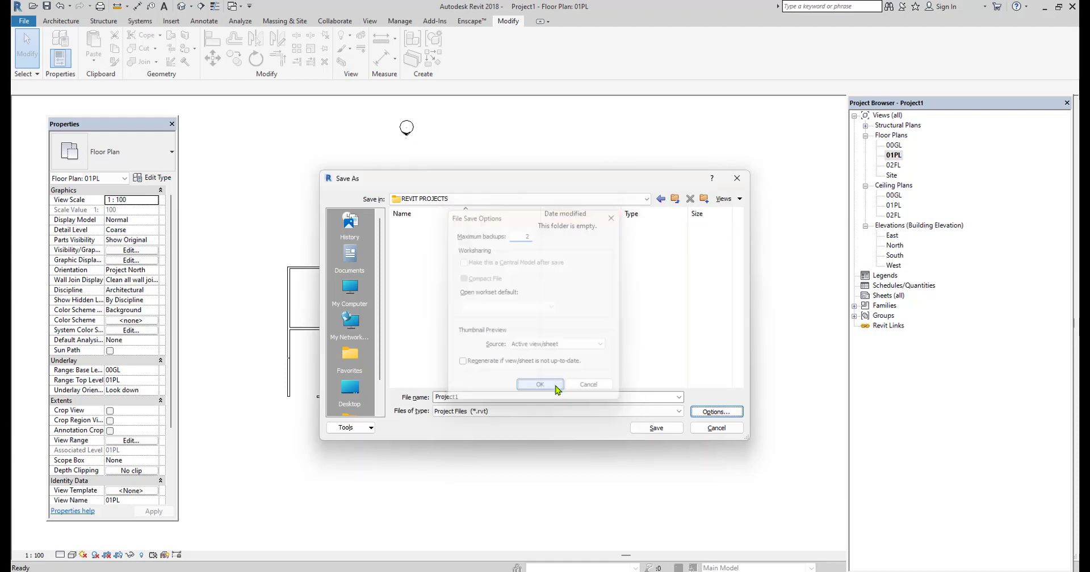
click(654, 430)
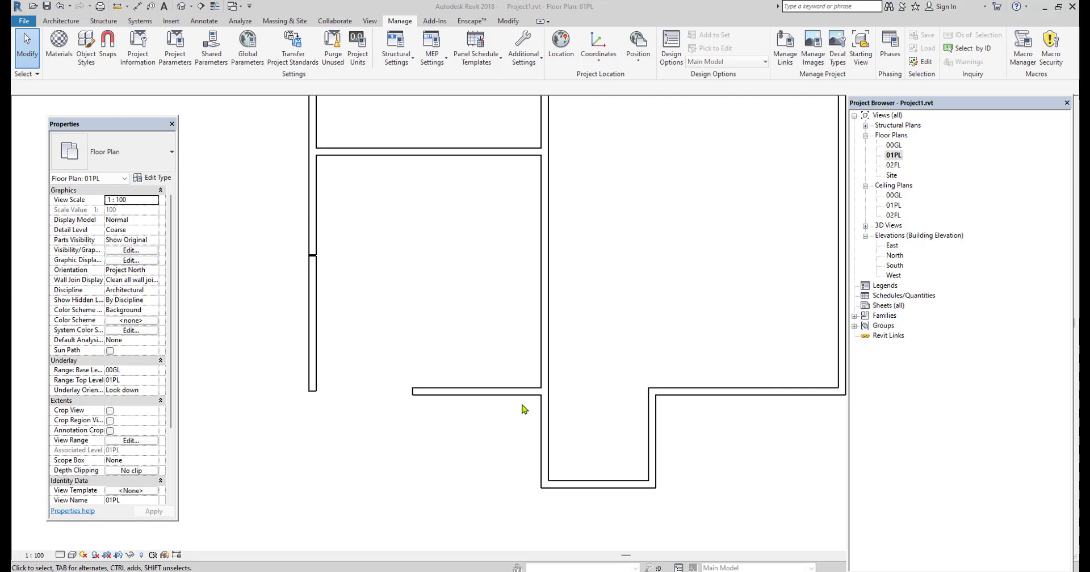
- Check the temporary dimensions of the remaining bottom wall segment in the lower-left room, then deselect it
click(483, 394)
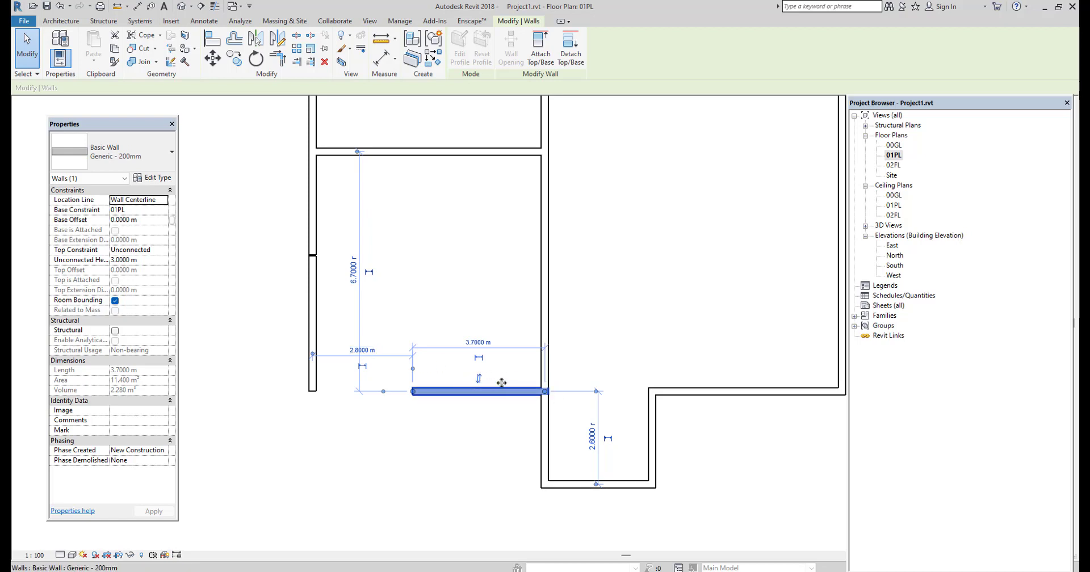
scroll(418, 378, up, 2)
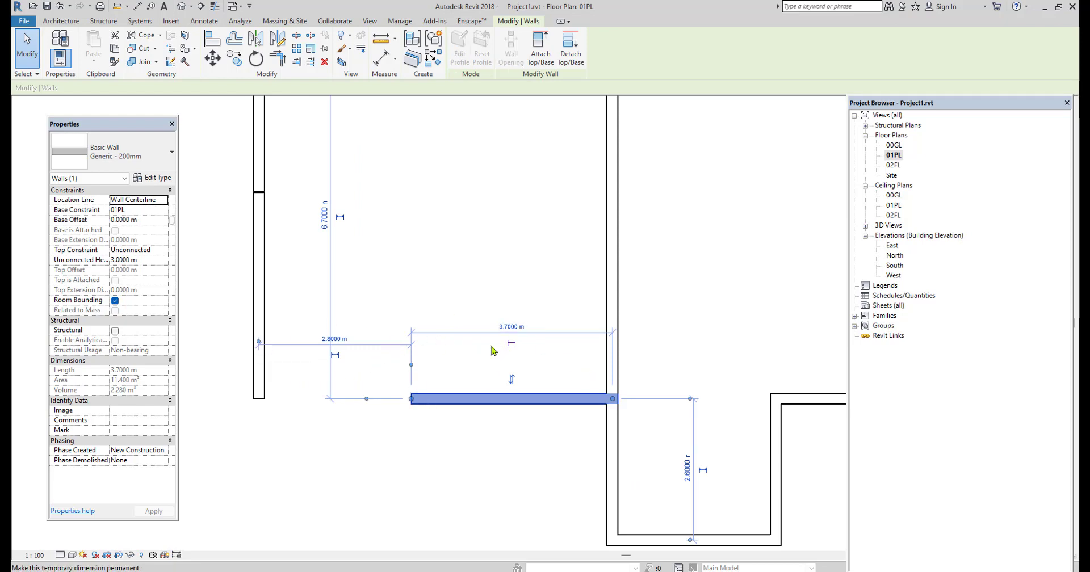
click(502, 242)
- Set temporary dimensions to measure walls from Faces, keeping Openings for doors and windows
click(401, 22)
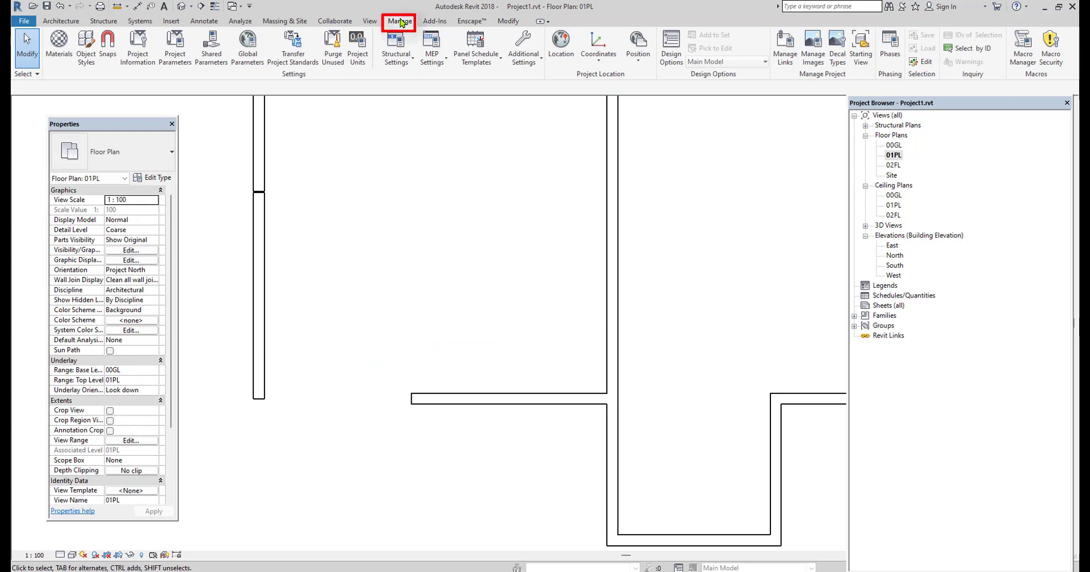
click(533, 50)
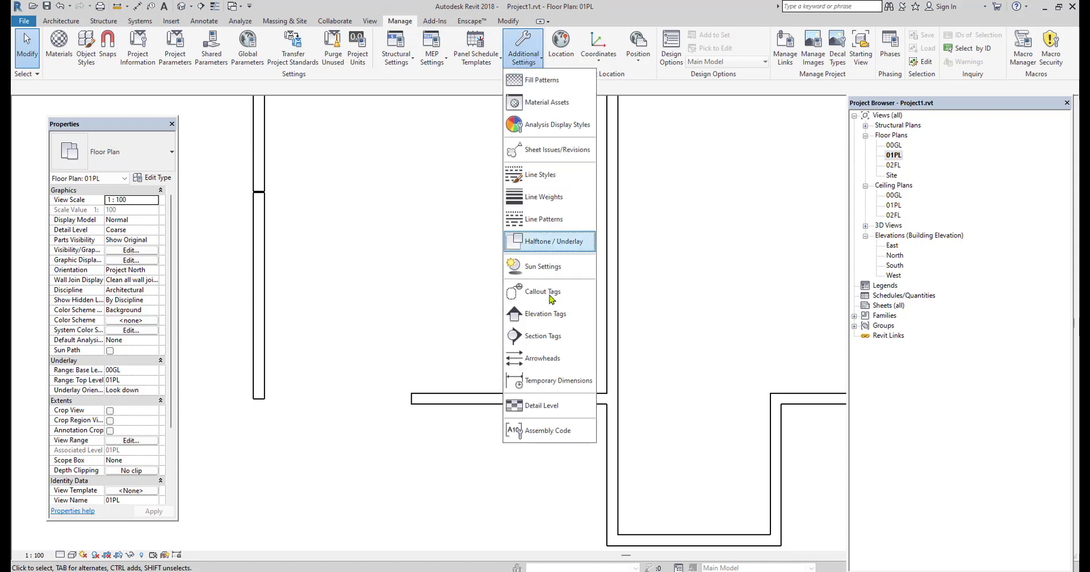
click(556, 390)
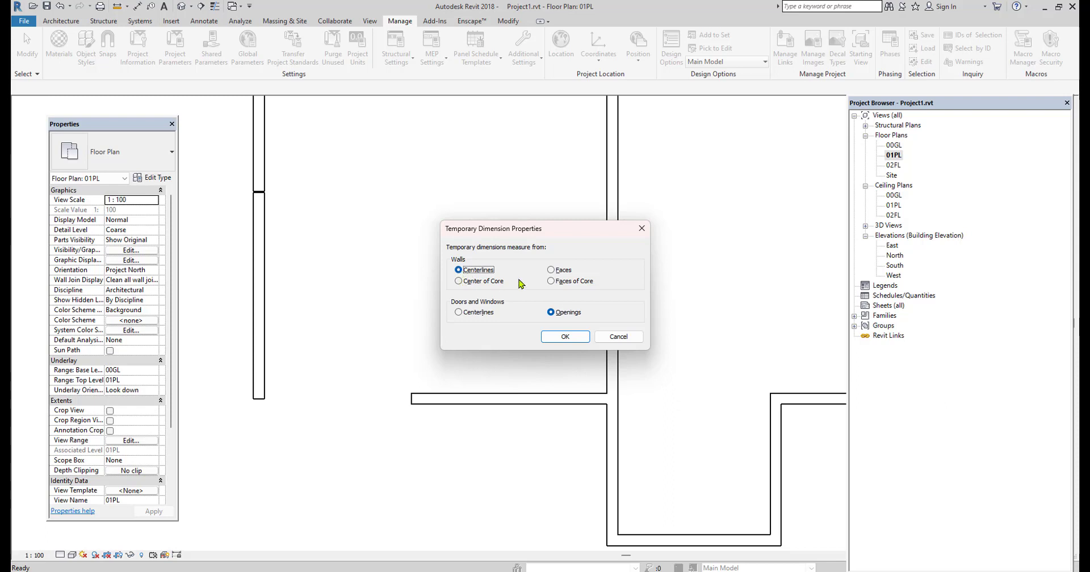
click(554, 273)
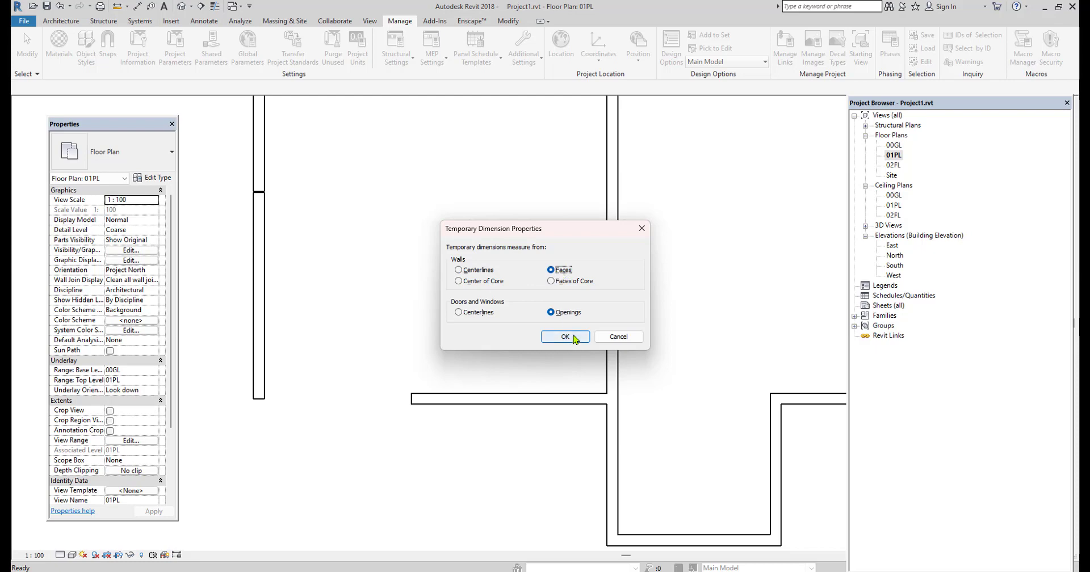
click(573, 337)
- Check the face-based temporary dimensions of the lower-left room's remaining bottom wall segment and deselect it
click(532, 401)
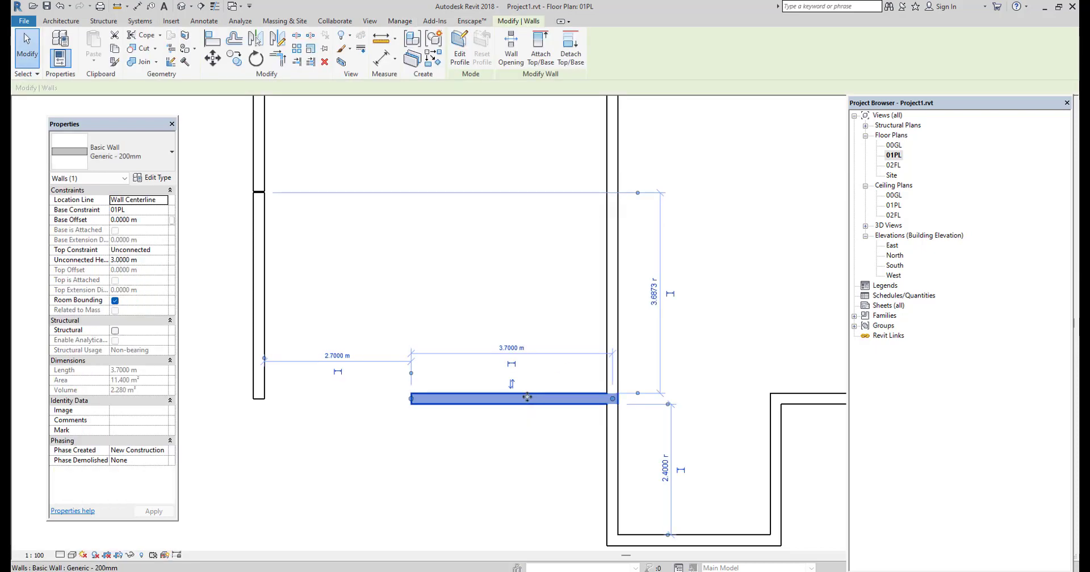
scroll(555, 400, down, 1)
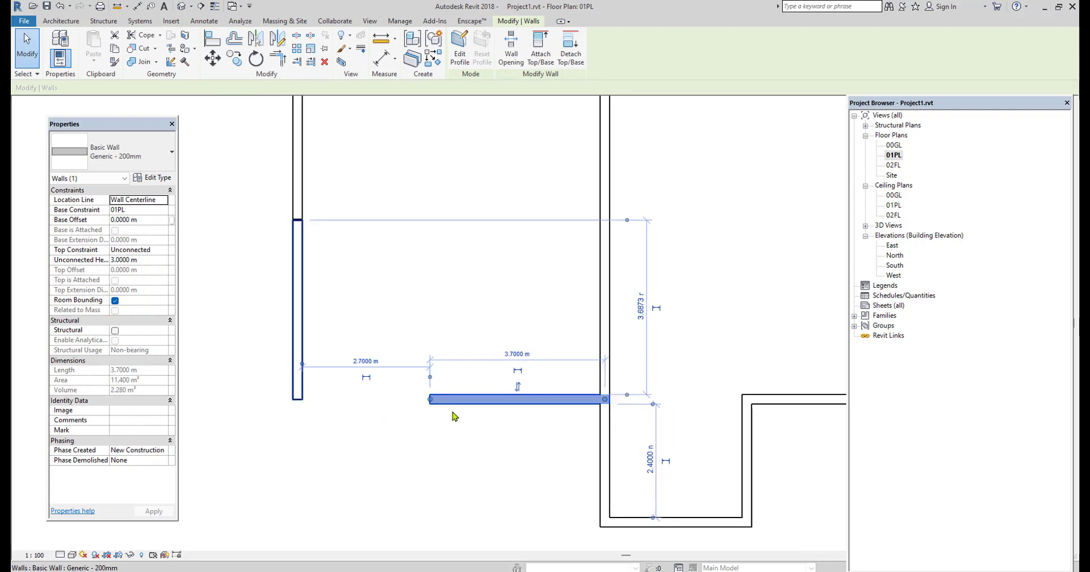
scroll(426, 382, down, 1)
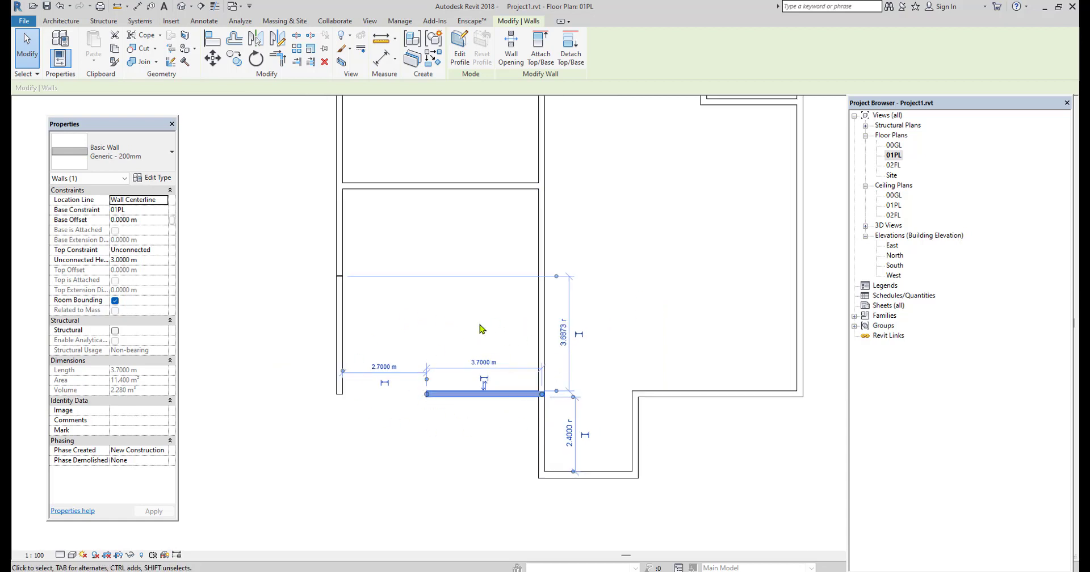
click(377, 474)
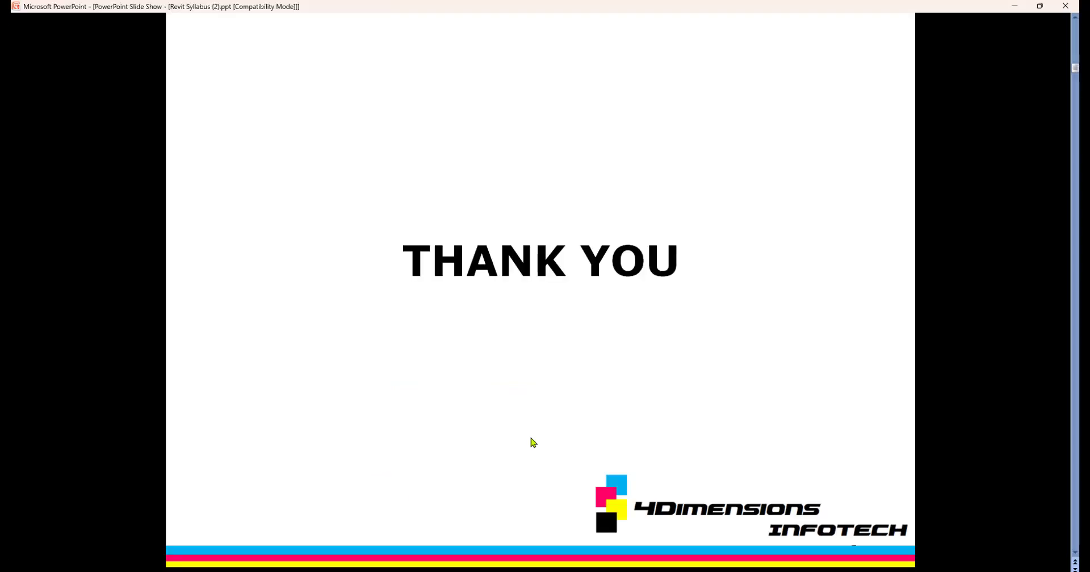